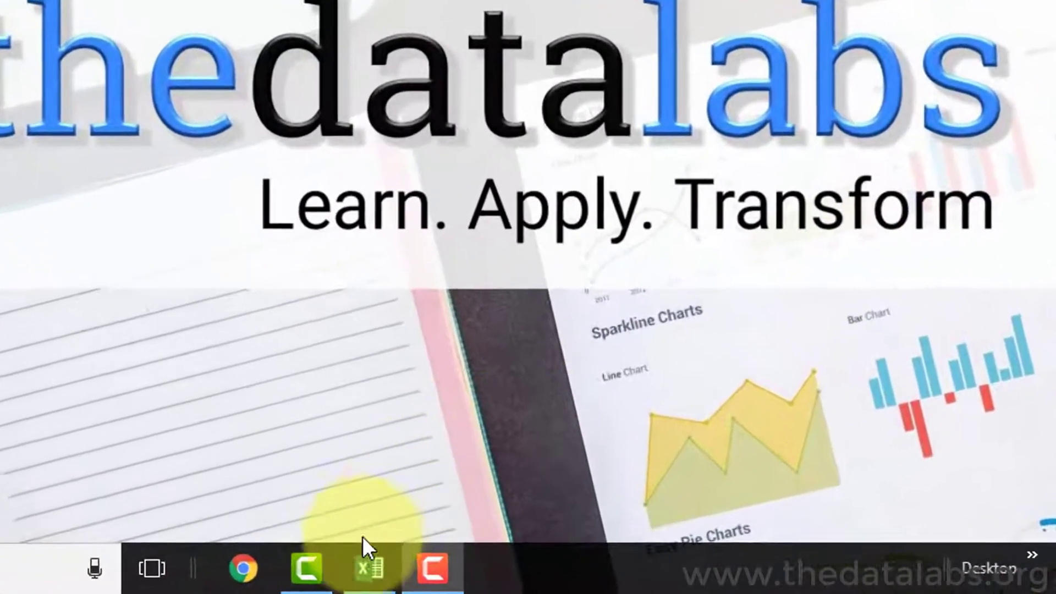
Step: Switch to the Excel workbook and examine the Sales vs Target chart and its table on the Demo sheet
left_click(401, 574)
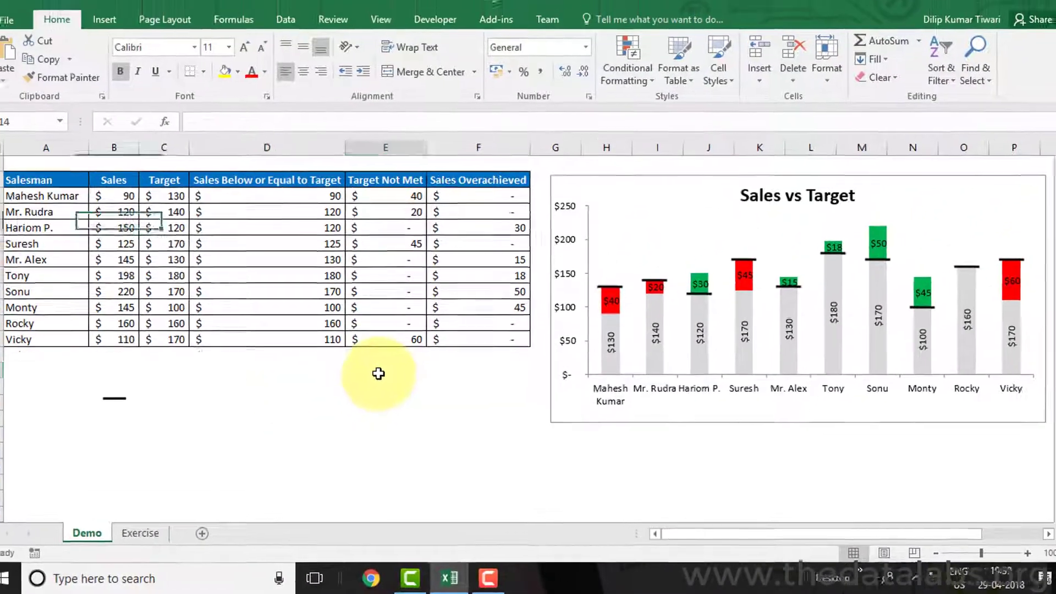
left_click(379, 374)
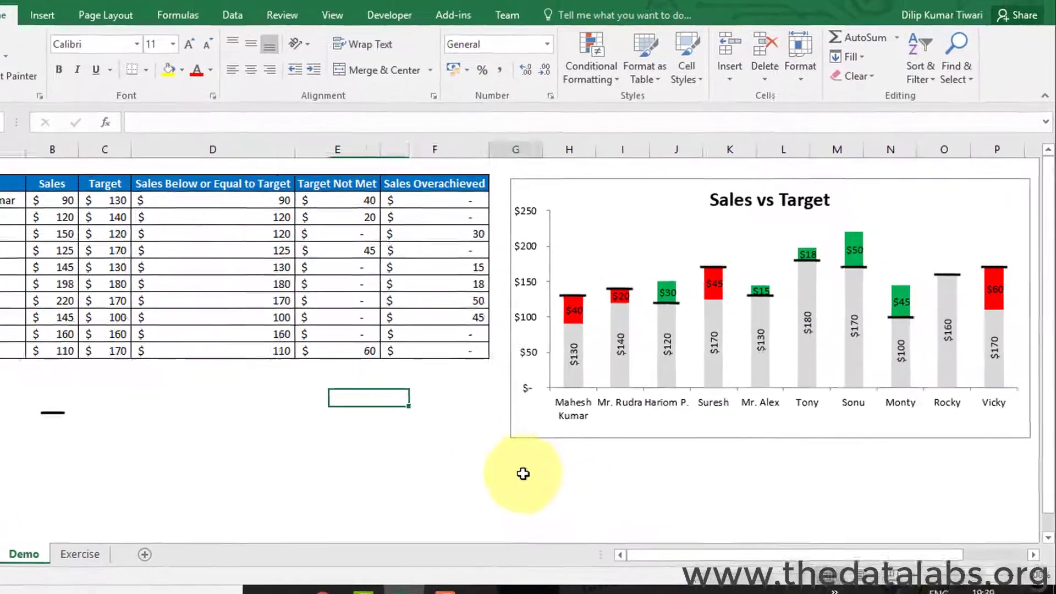
left_click(561, 456)
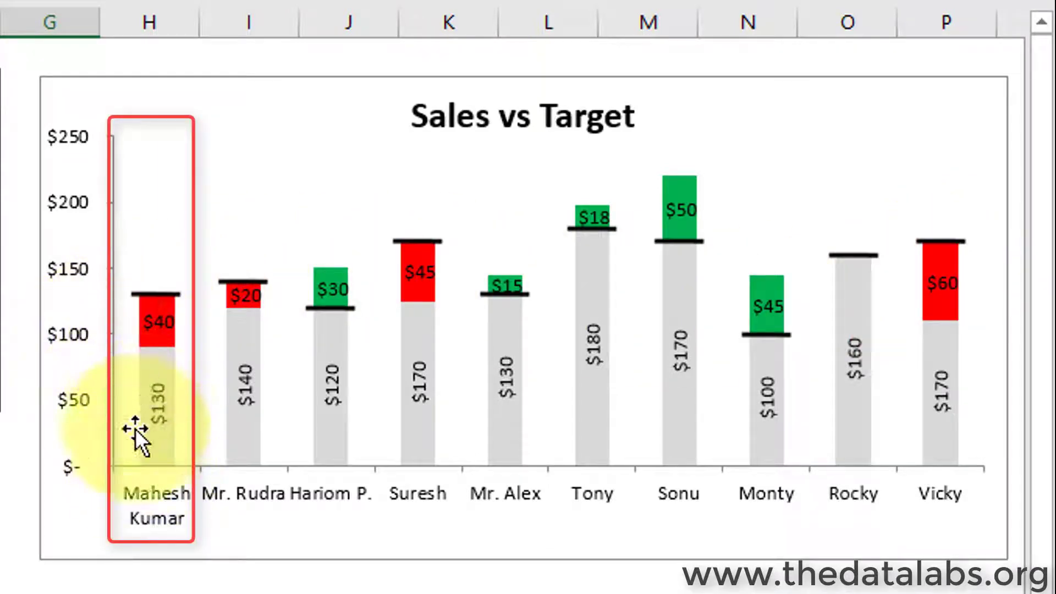
mouse_move(136, 378)
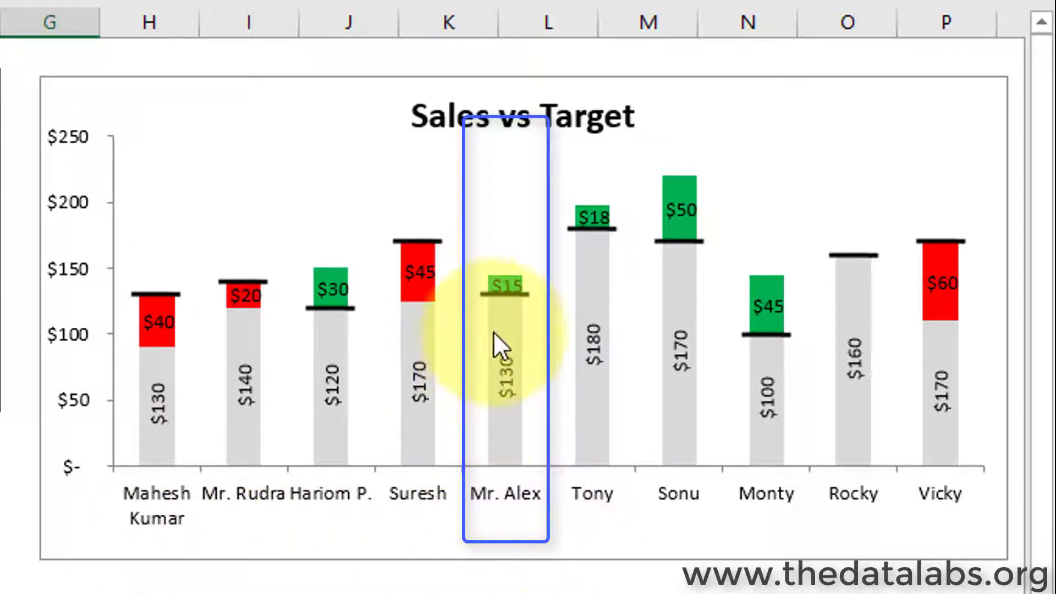
mouse_move(487, 443)
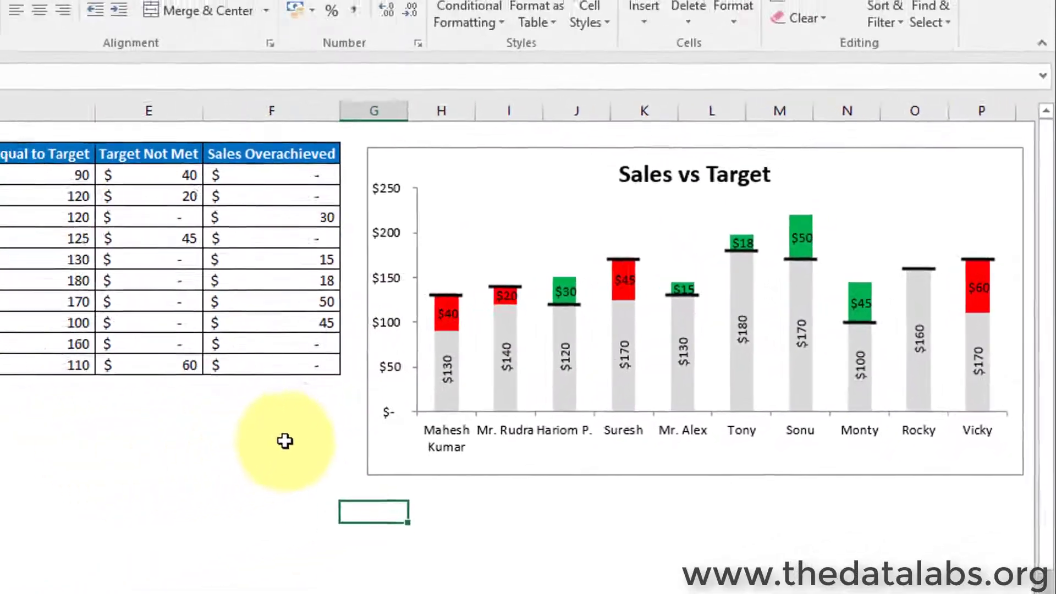
left_click(128, 480)
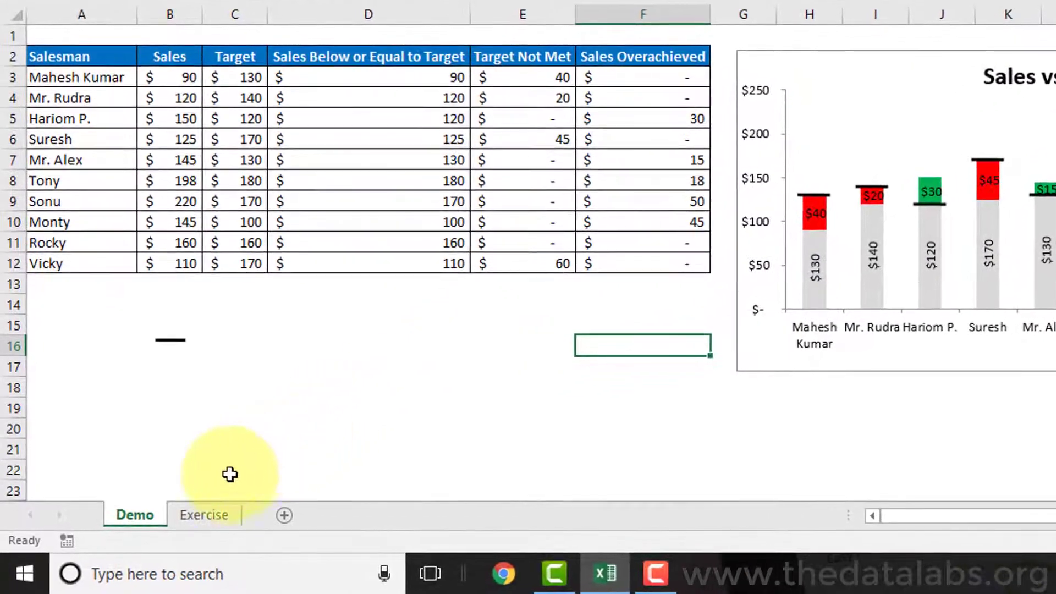
Step: Go to the Exercise sheet and review the Salesman, Sales and Target columns of the source table
left_click(189, 516)
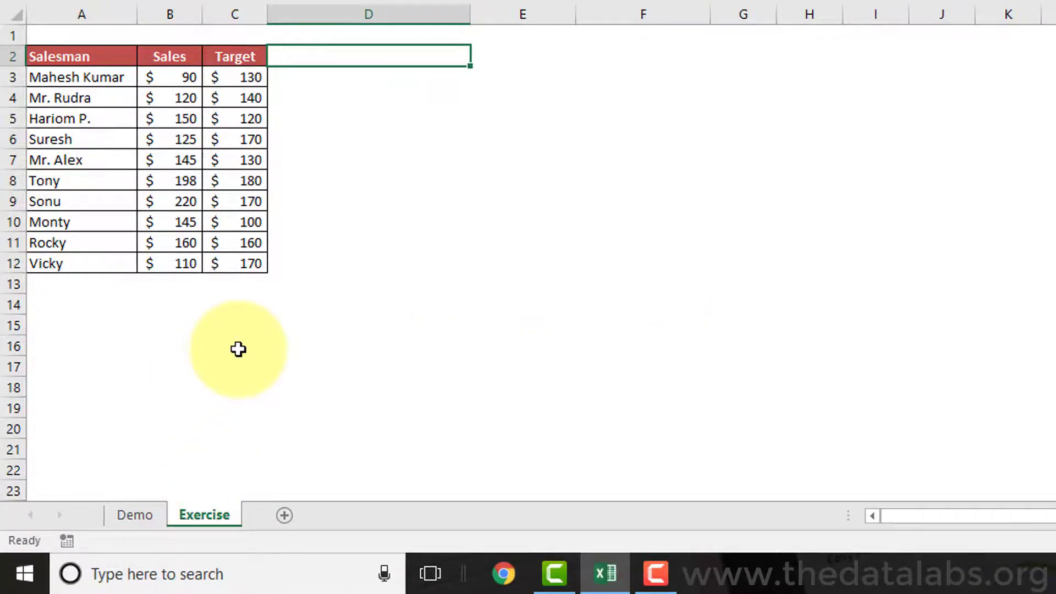
left_click_drag(101, 52, 232, 210)
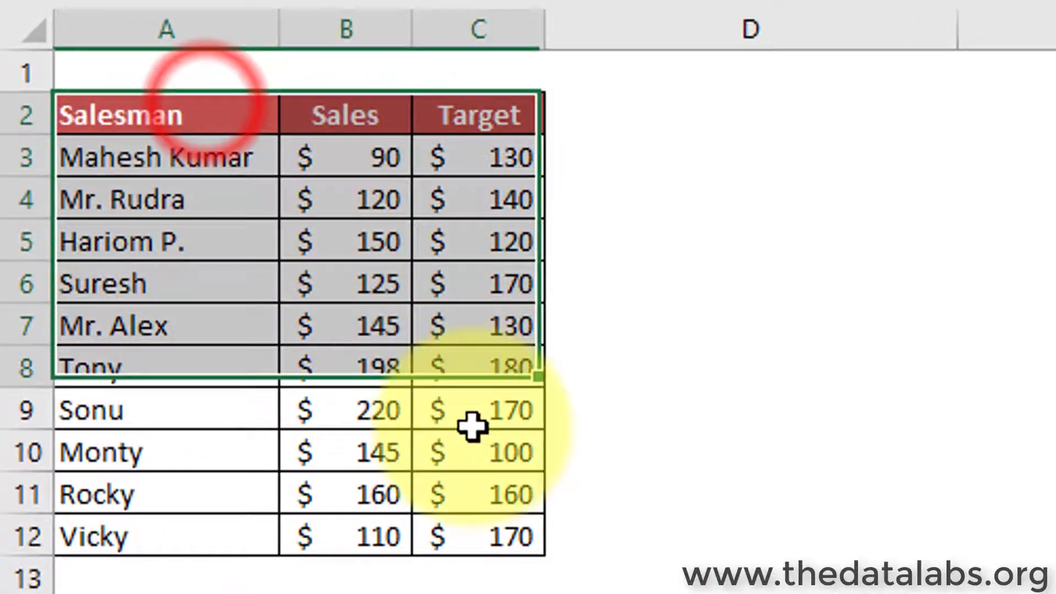
left_click_drag(472, 426, 492, 526)
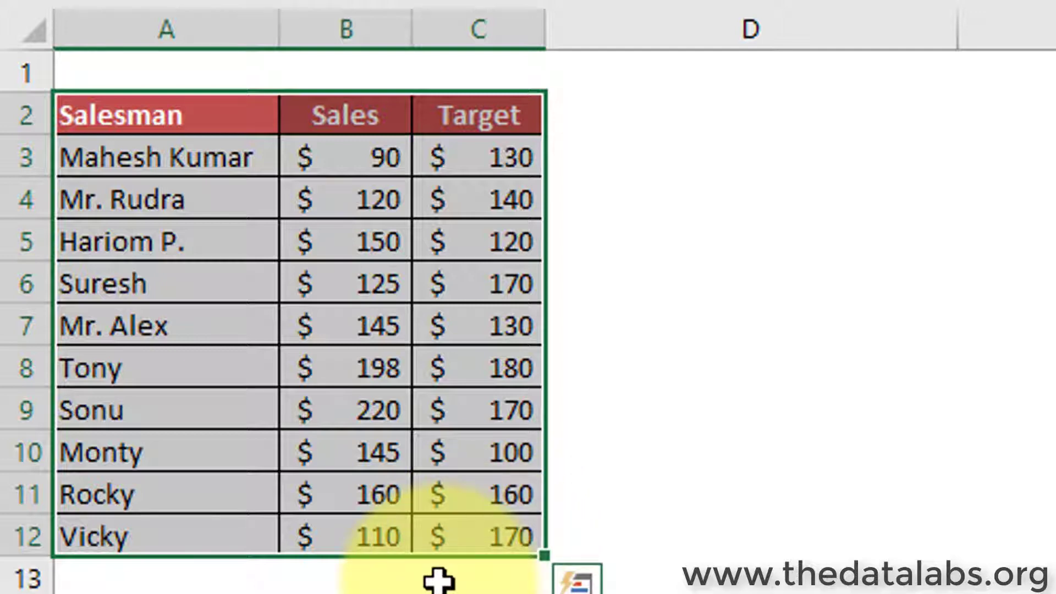
left_click(167, 131)
mouse_move(167, 130)
left_mouse_down()
mouse_move(160, 471)
mouse_move(149, 536)
left_mouse_up()
mouse_move(358, 109)
left_mouse_down()
mouse_move(330, 495)
mouse_move(347, 536)
left_mouse_up()
left_click_drag(480, 94, 431, 519)
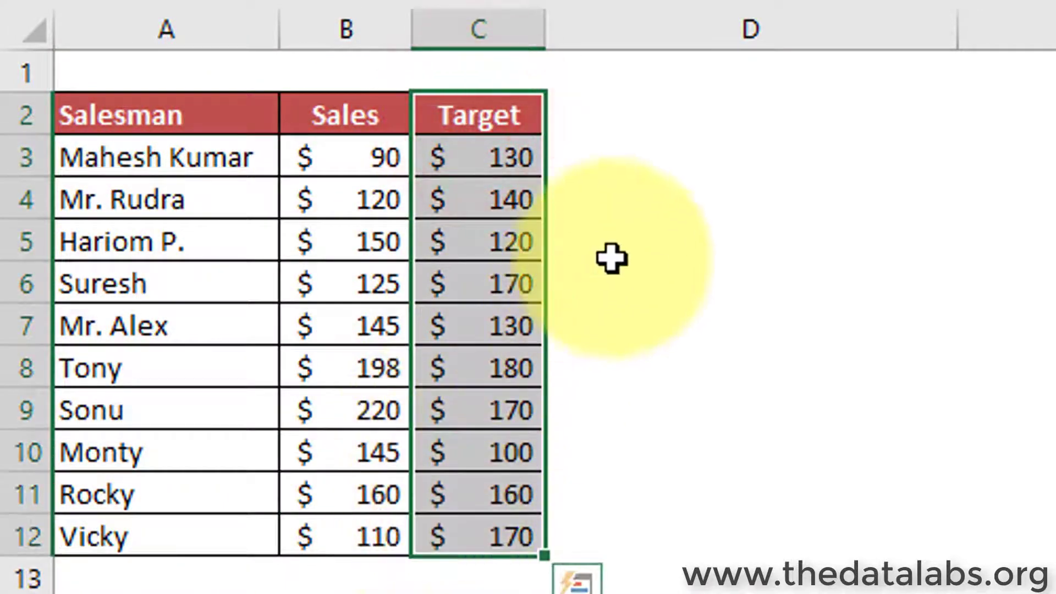
left_click(632, 242)
left_click(616, 114)
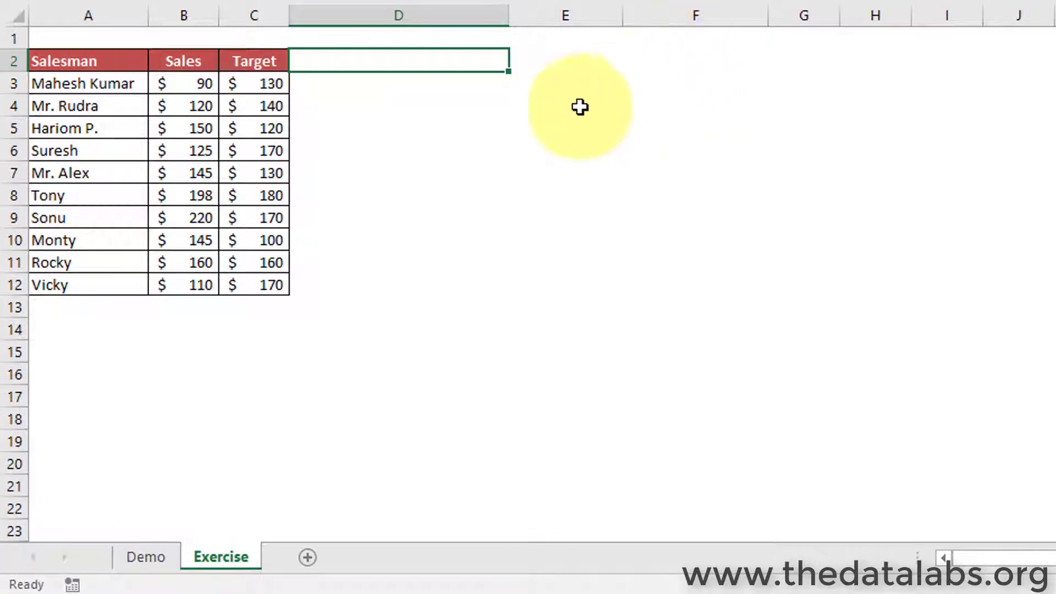
Step: Return to the Demo sheet and inspect the data series behind the Sales vs Target chart without changing them
left_click(142, 552)
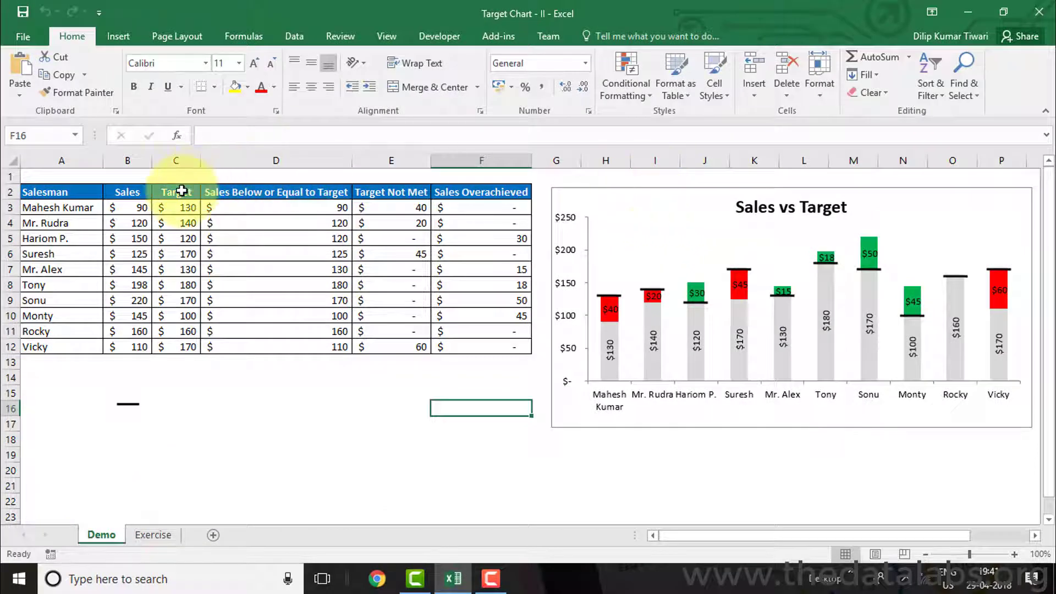
left_click_drag(176, 191, 462, 352)
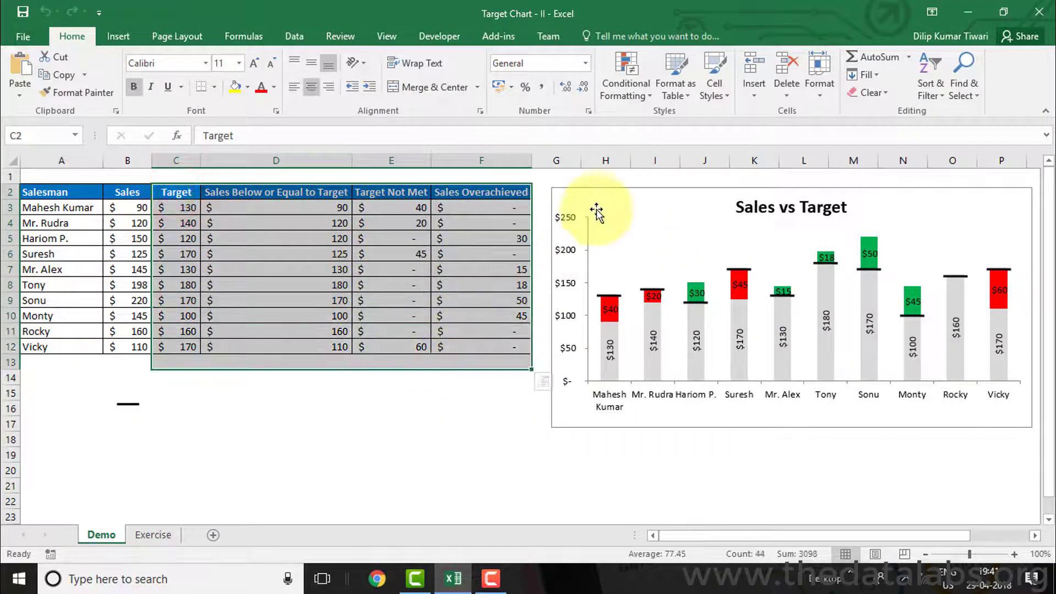
left_click(600, 202)
right_click(600, 202)
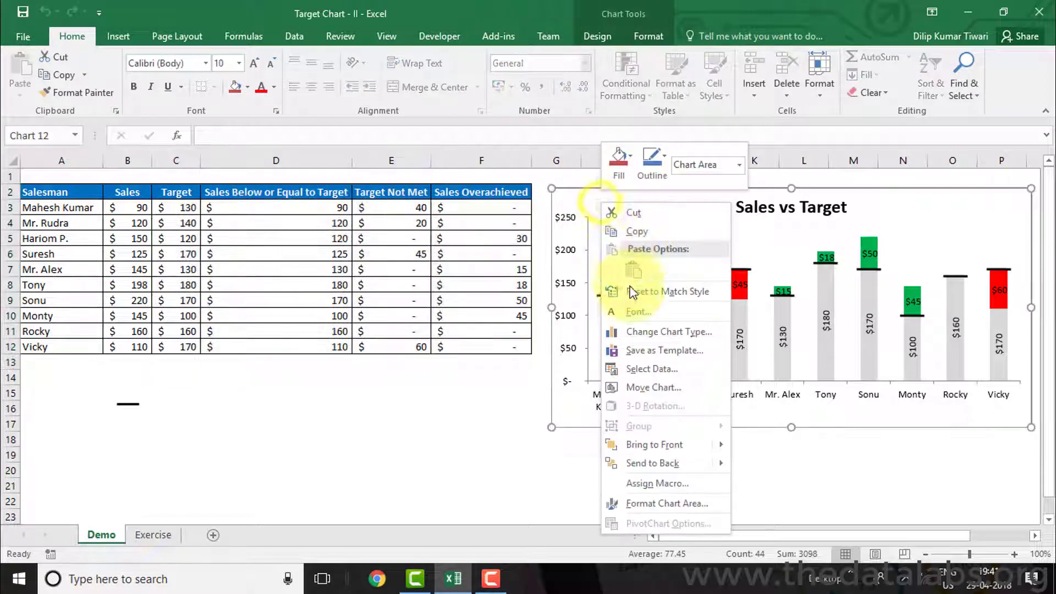
left_click(635, 362)
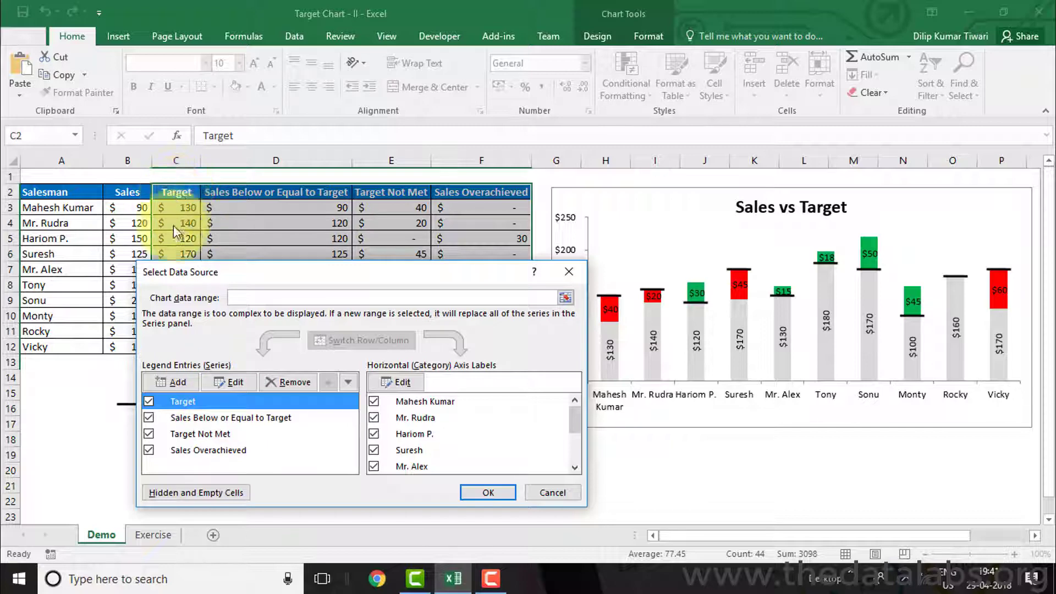
left_click_drag(217, 272, 208, 326)
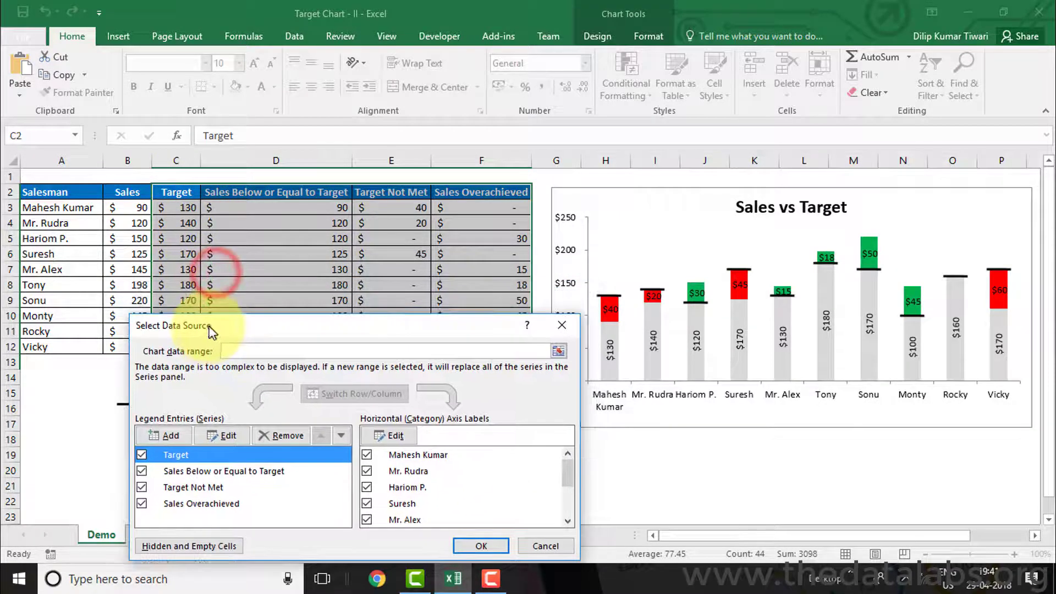
left_click(199, 472)
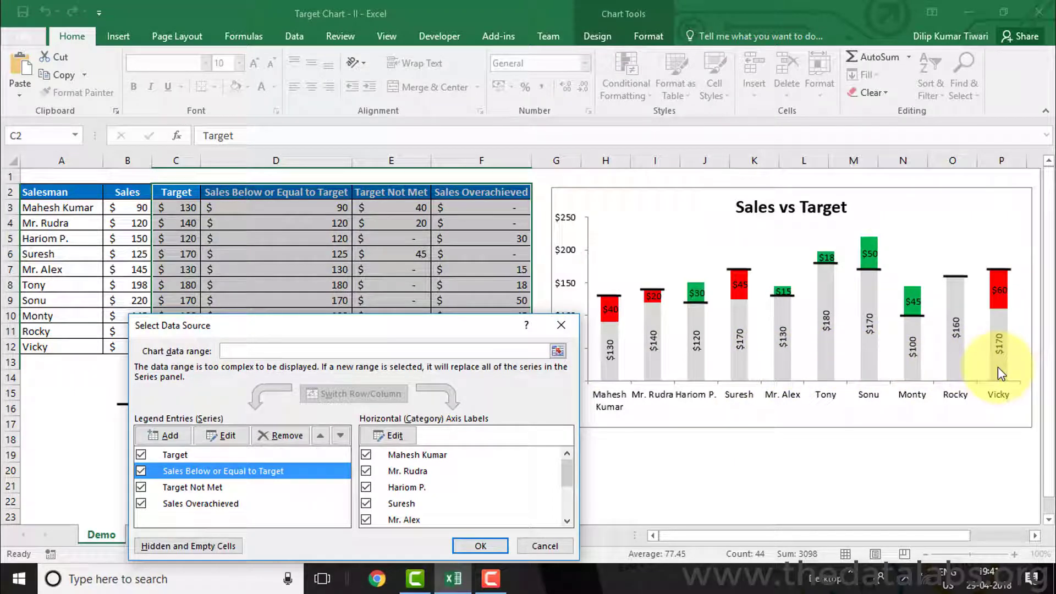
left_click(229, 489)
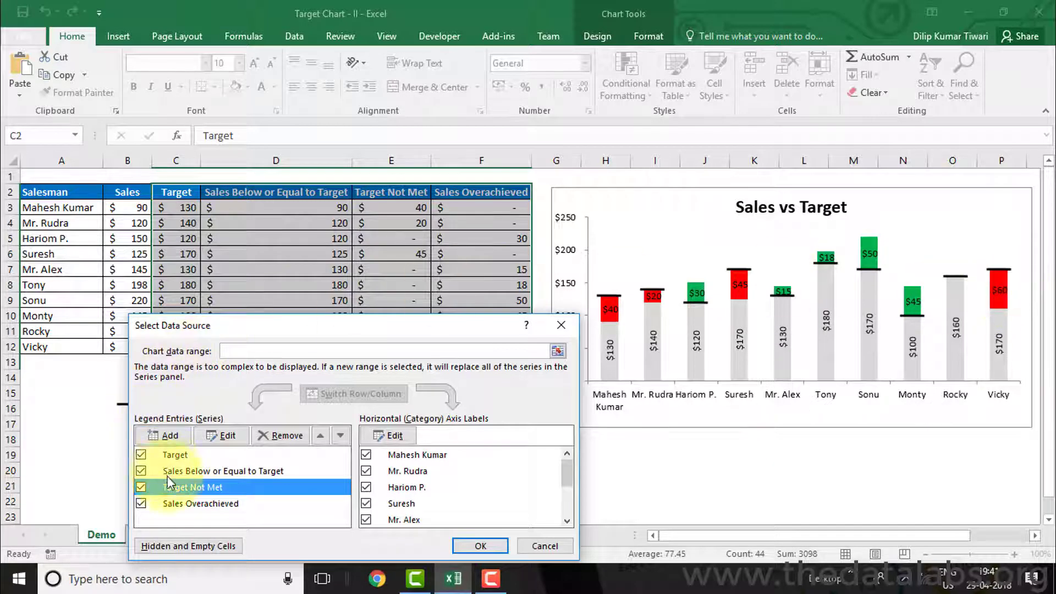
left_click(170, 505)
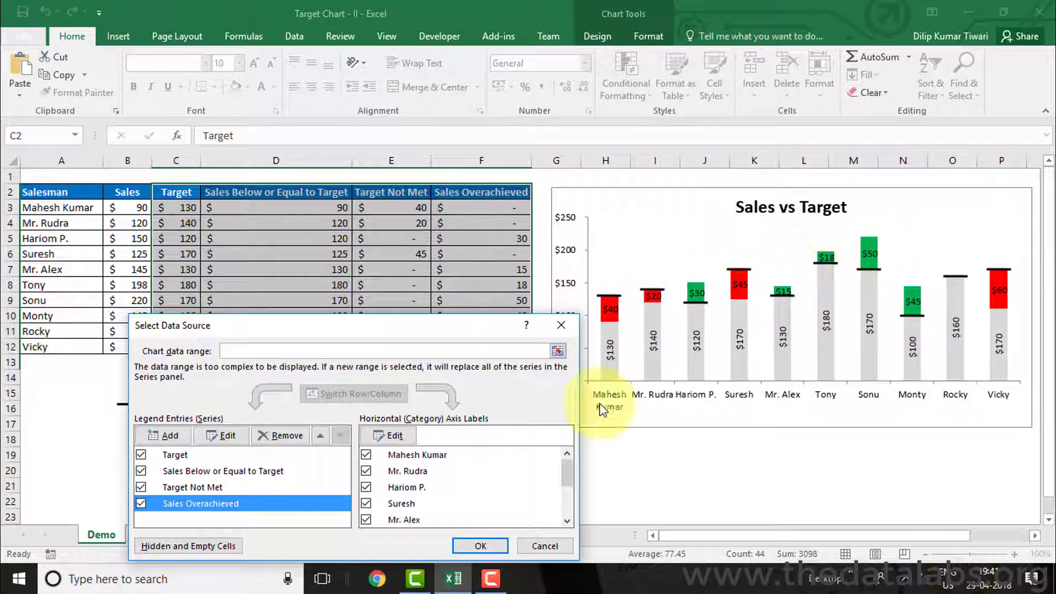
left_click(506, 545)
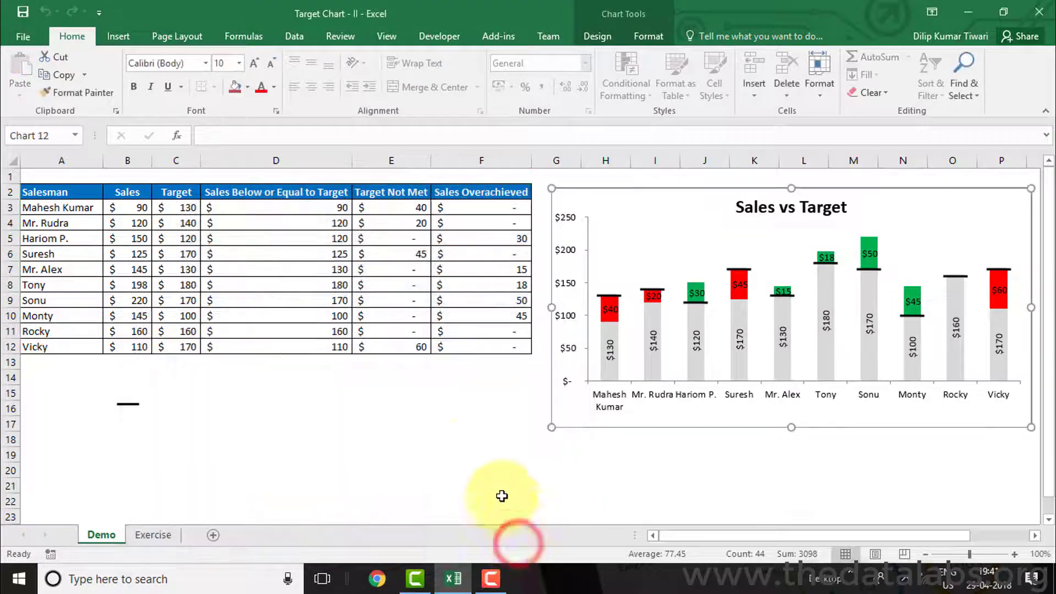
Step: Review the helper columns Sales Below or Equal to Target, Target Not Met and Sales Overachieved on the Demo sheet
left_click(414, 430)
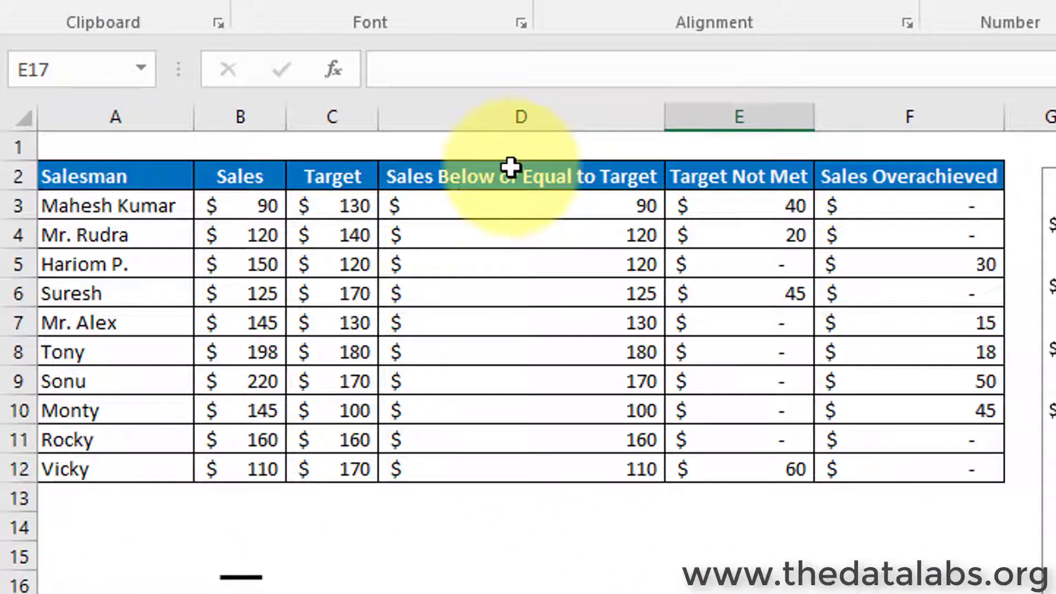
left_click_drag(511, 167, 557, 460)
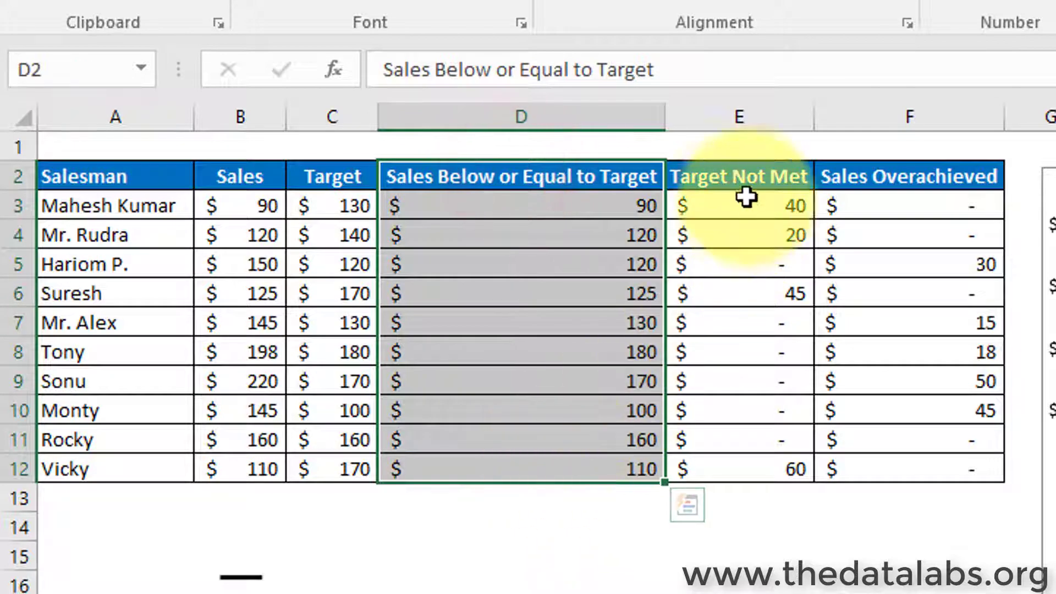
left_click_drag(741, 172, 787, 469)
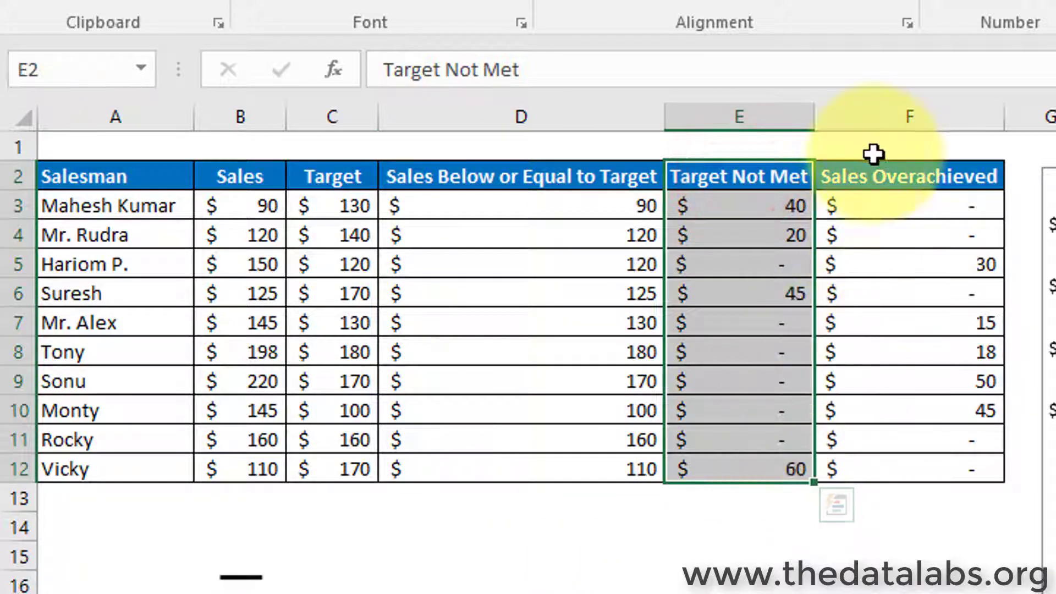
left_click_drag(877, 170, 892, 462)
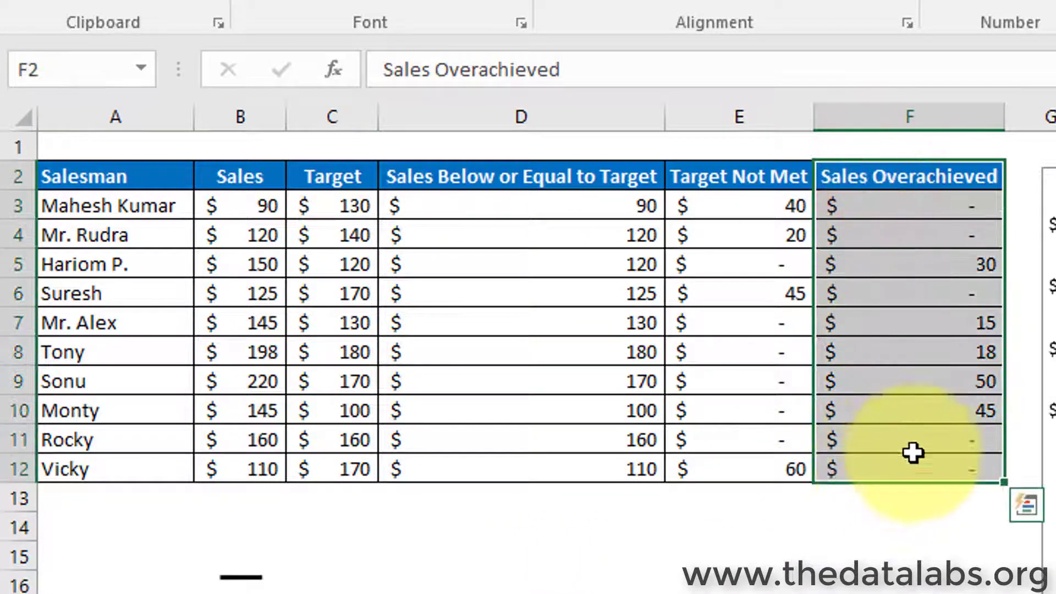
left_click_drag(428, 177, 885, 468)
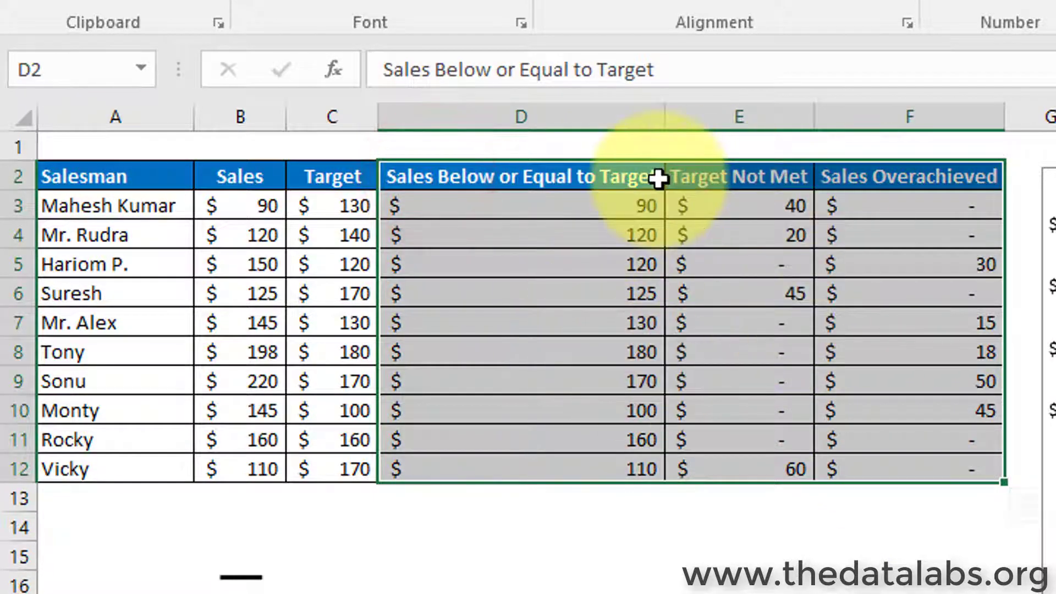
left_click(582, 586)
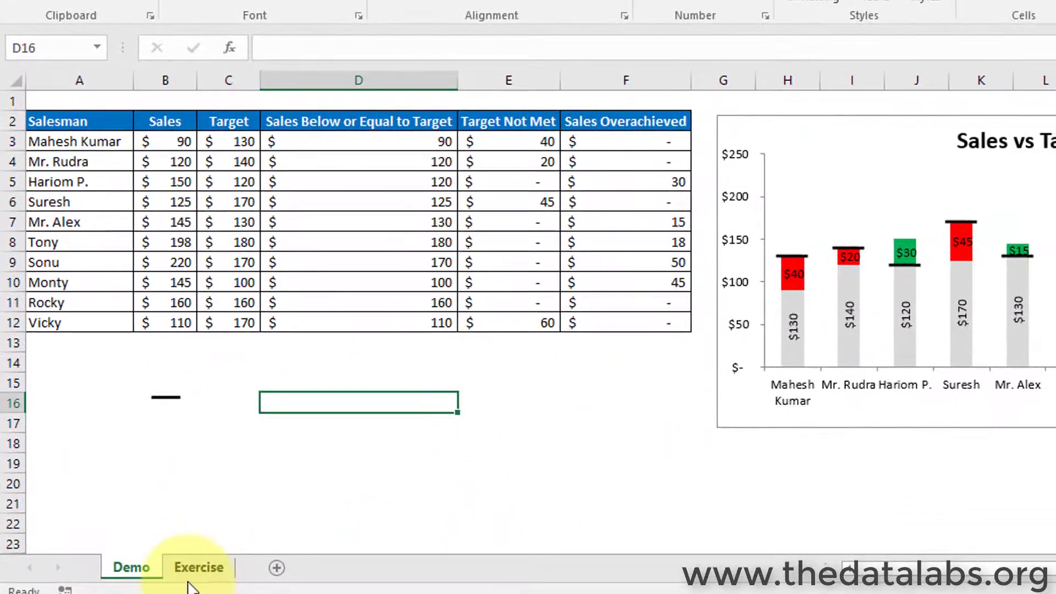
Step: On the Exercise sheet, enter the header "Sales Below or Equal to Target" in cell D2
left_click(196, 567)
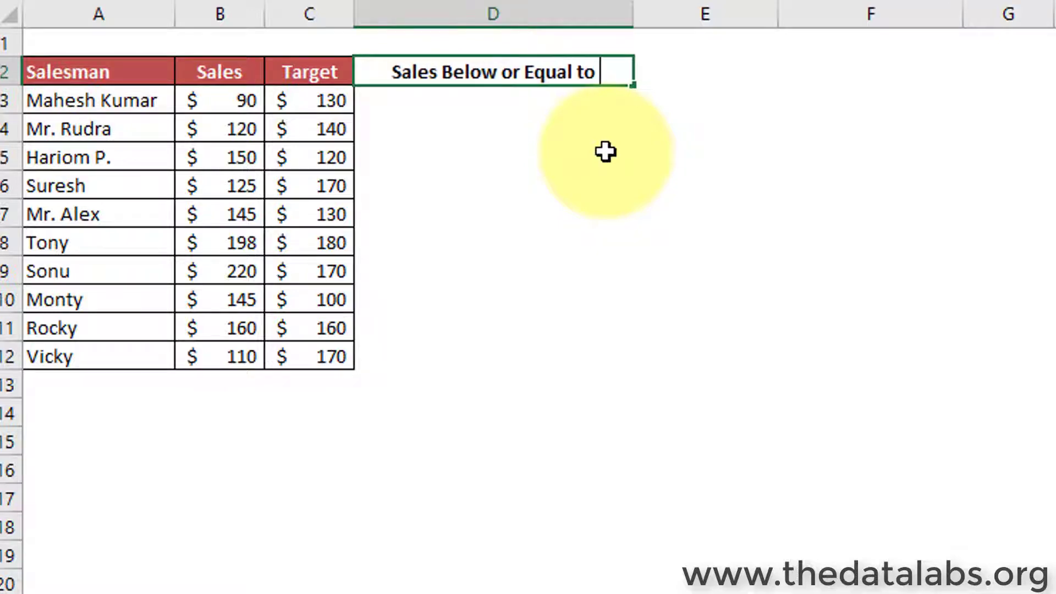
key("Return")
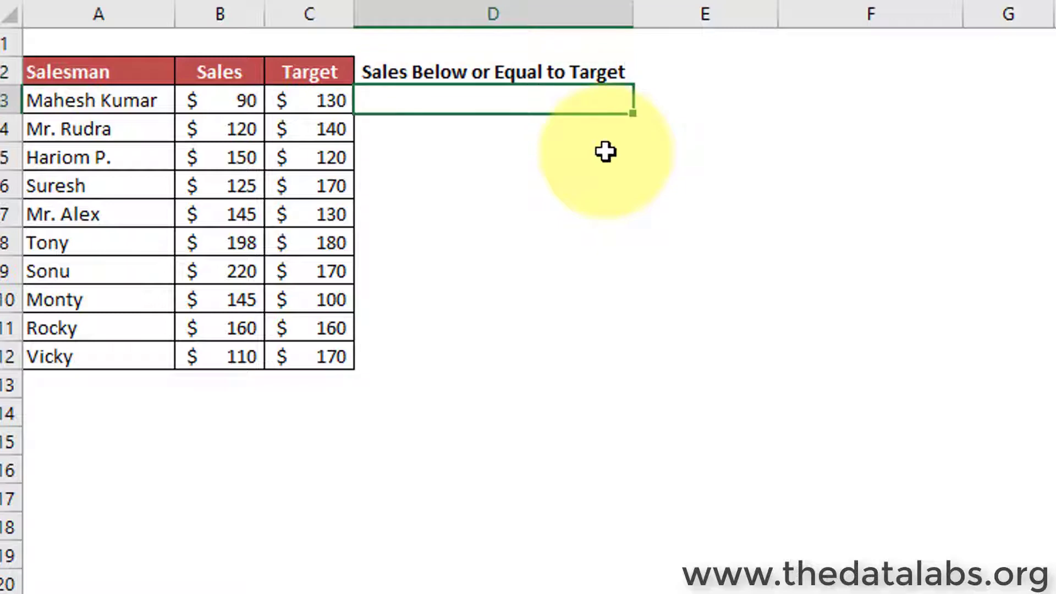
Step: Enter the formula =IF(B3<=C3,B3,C3) in cell D3, returning sales when within target and otherwise the target
type("=if(")
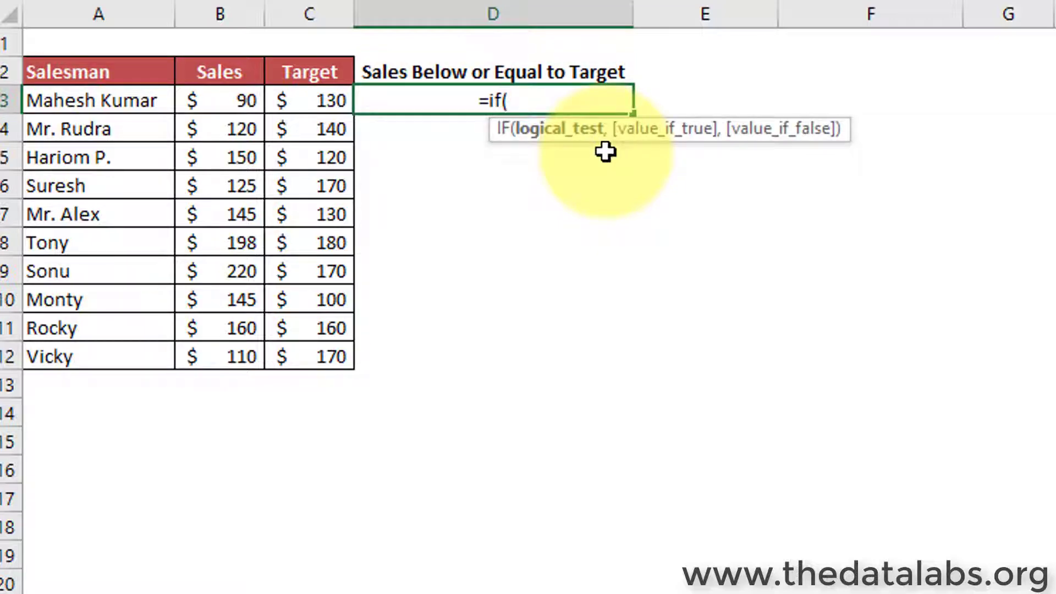
key("Left")
key("Left")
type("<=")
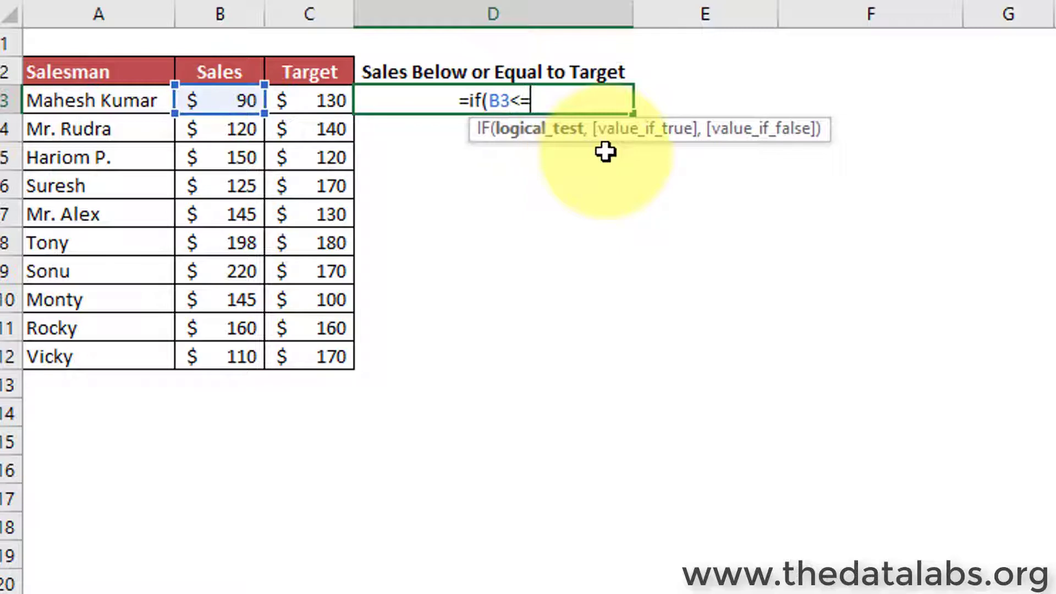
key("Left")
key("Left")
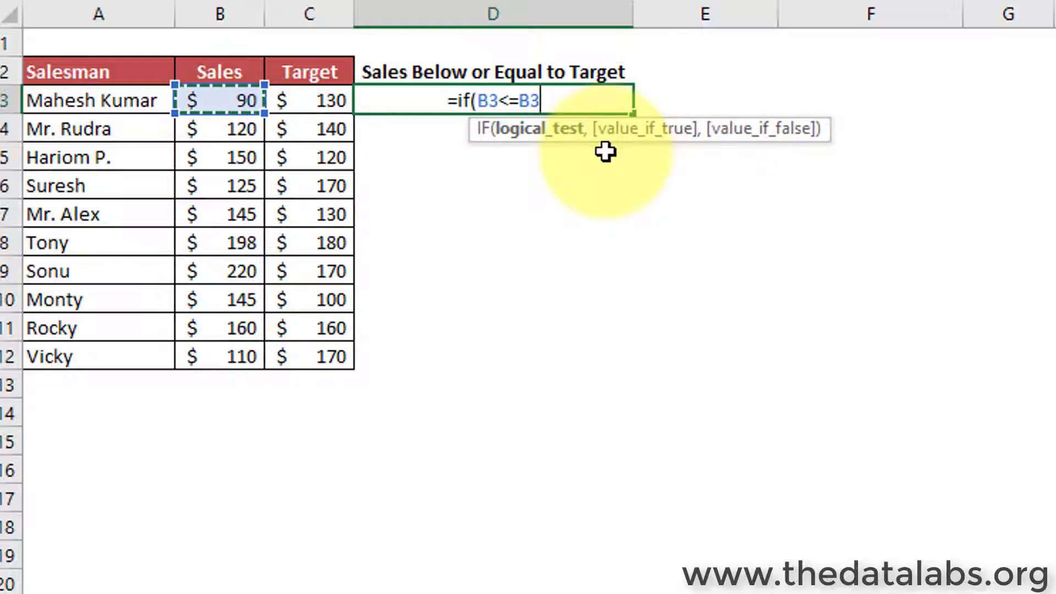
key("BackSpace")
key("BackSpace")
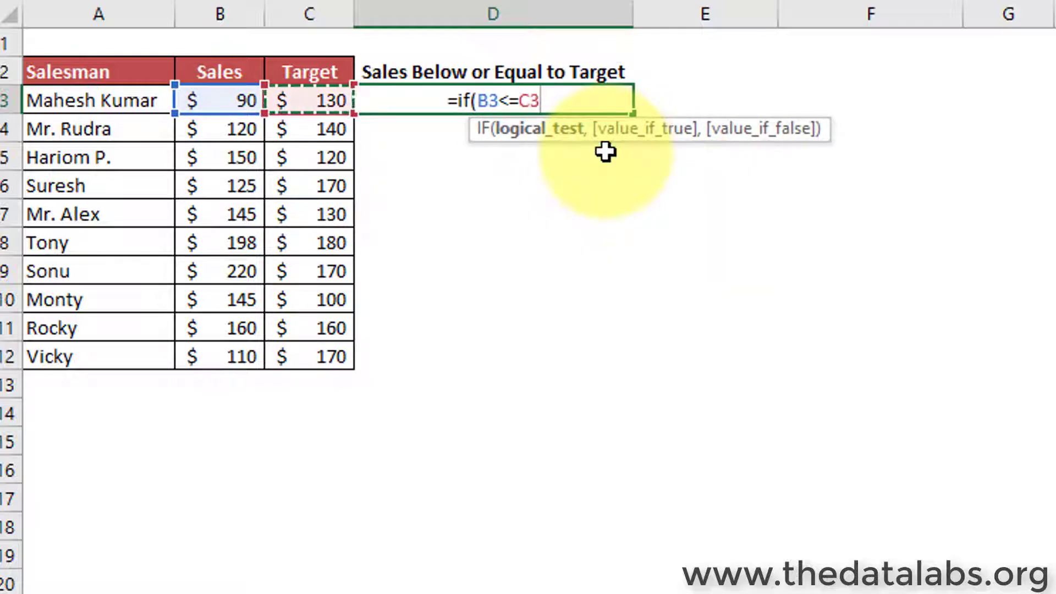
type(",")
key("Left")
key("Left")
type(",")
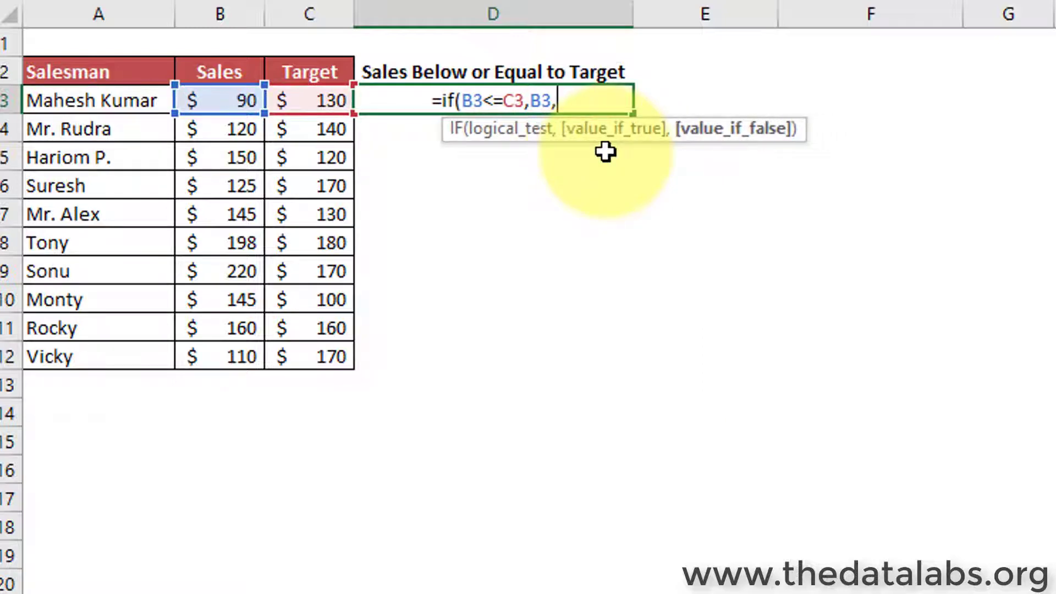
key("Left")
type(")")
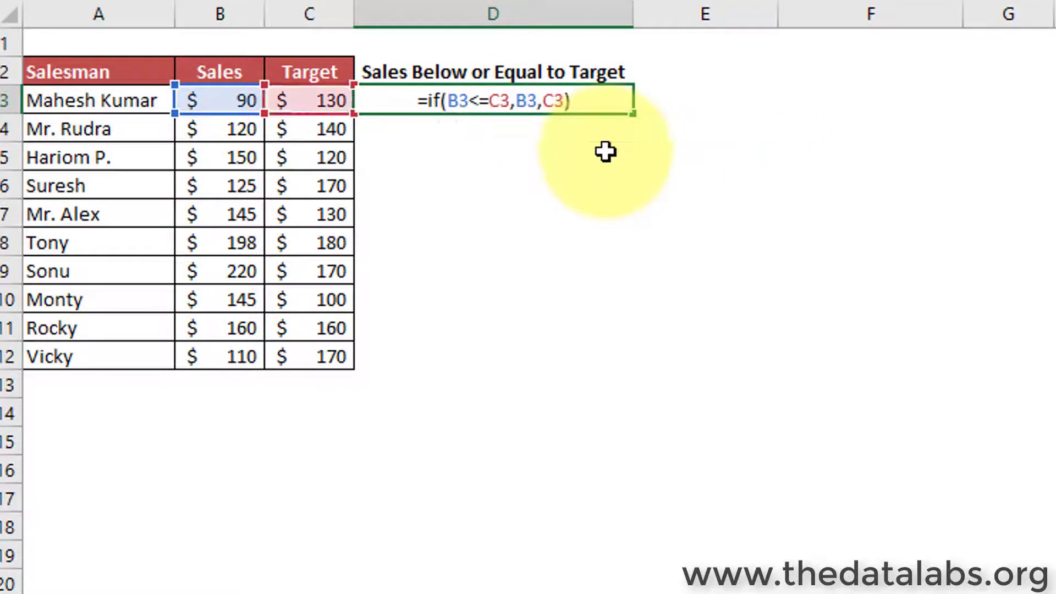
key("Return")
Step: Fill the D3 formula down through D12 so every salesman has a Sales Below or Equal to Target value
key("Up")
key("Left")
key("ctrl+Down")
key("Right")
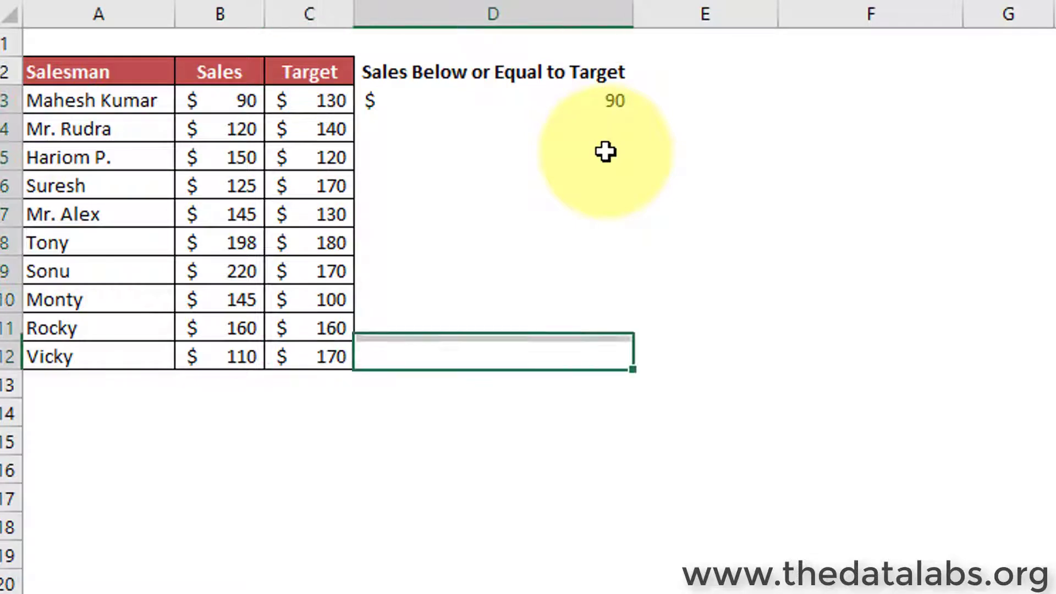
key("ctrl+shift+Up")
key("ctrl+d")
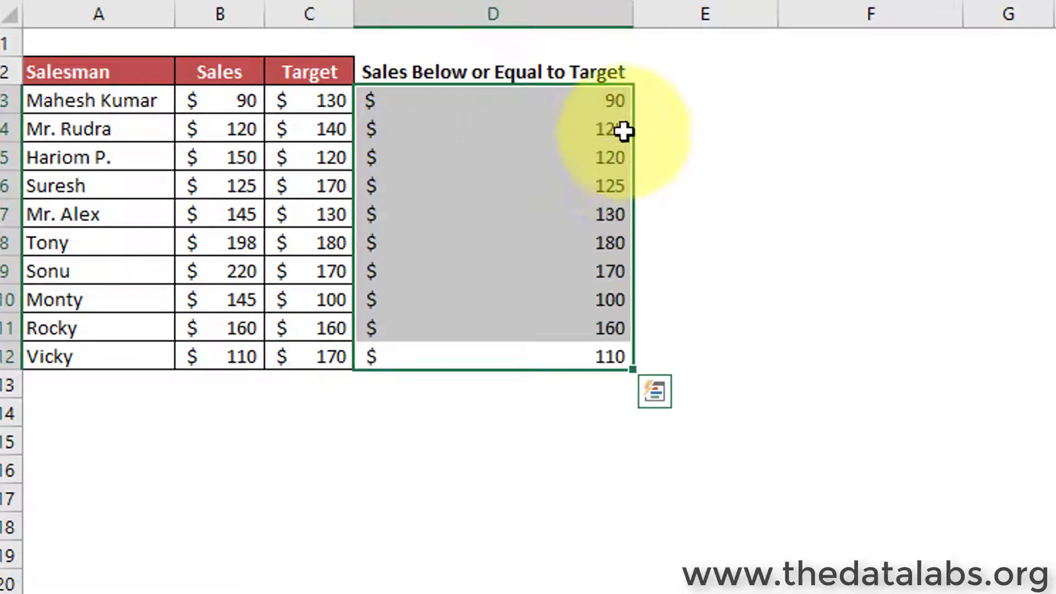
Step: Check the Sales Below or Equal to Target values in D3, D9 and D11, comparing Sonu's value with the target in C9
left_click(761, 128)
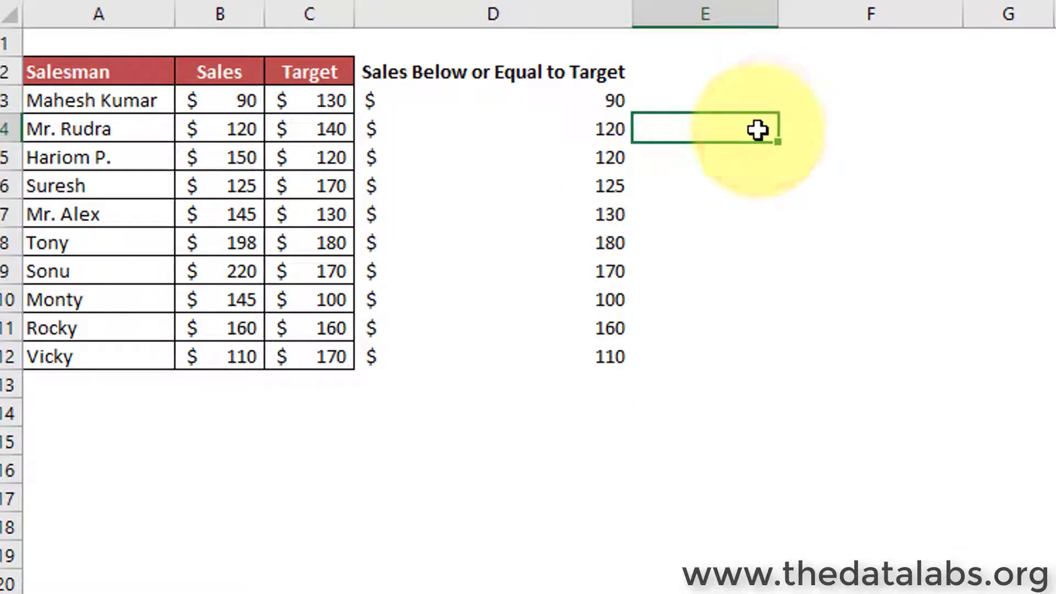
left_click(585, 103)
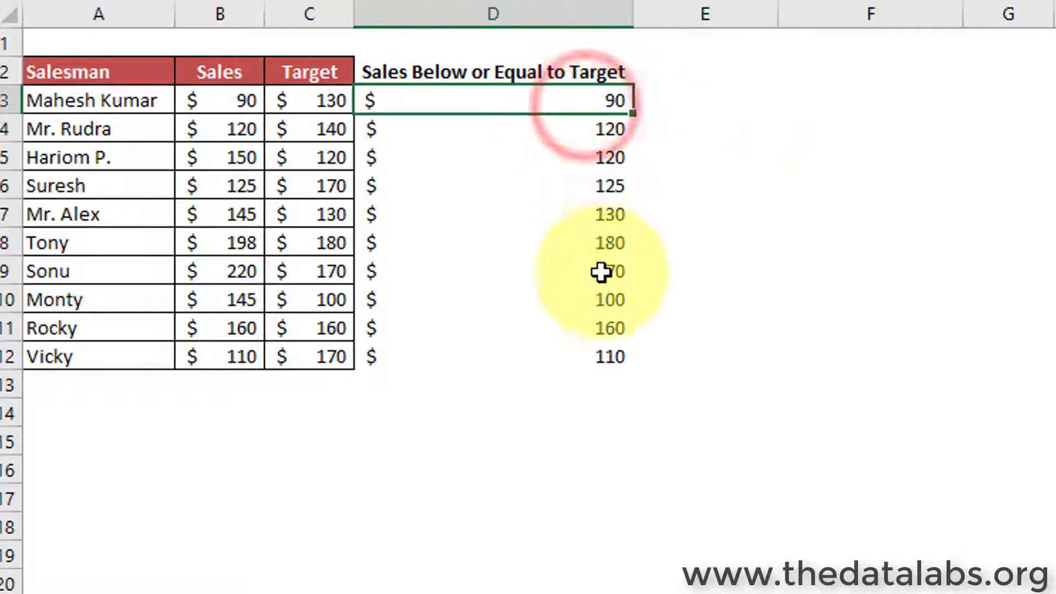
left_click(618, 325)
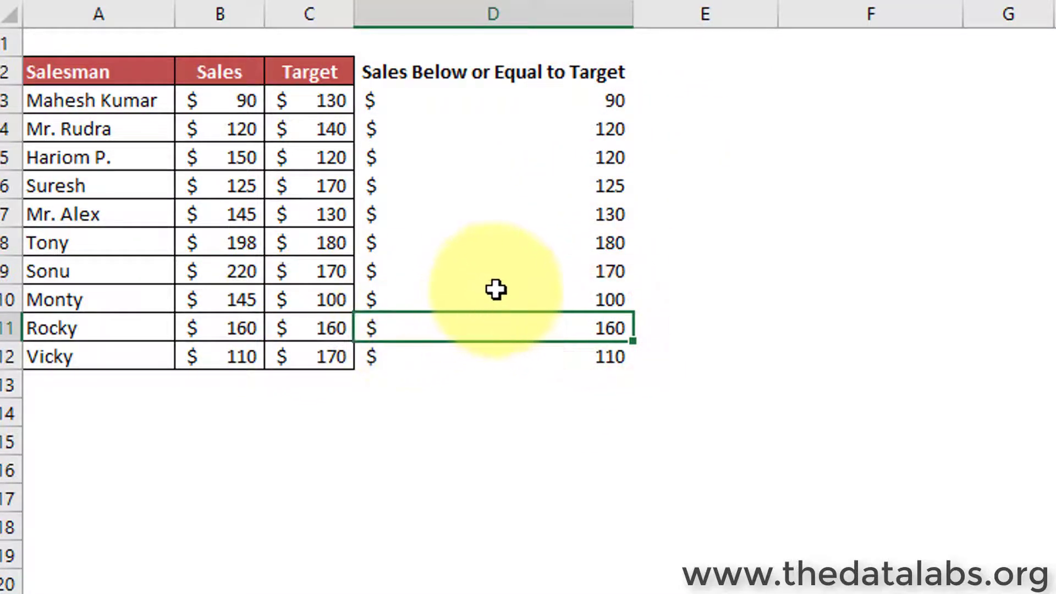
left_click(531, 275)
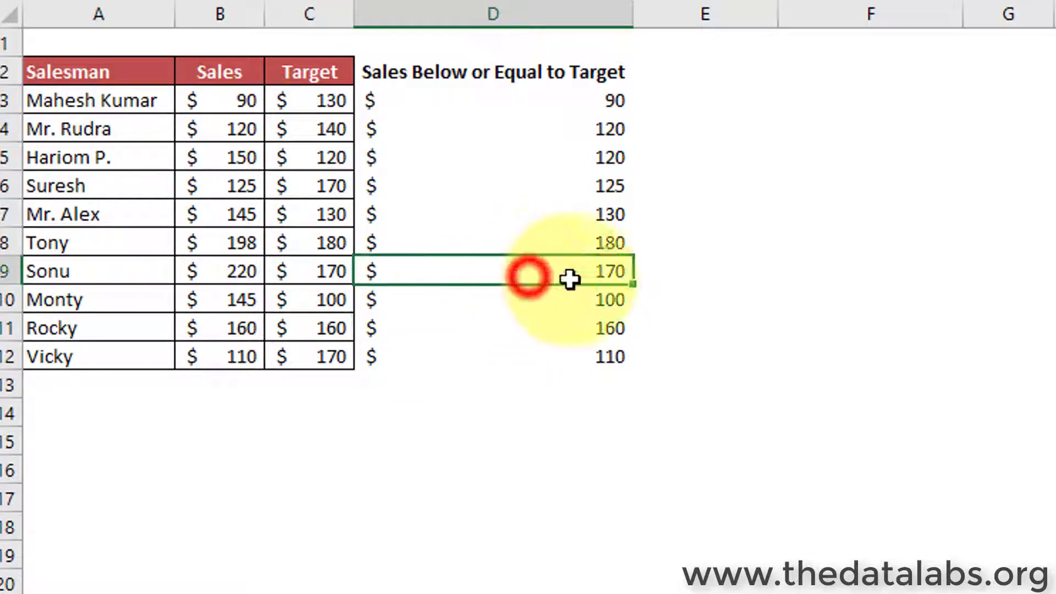
left_click_drag(311, 272, 455, 259)
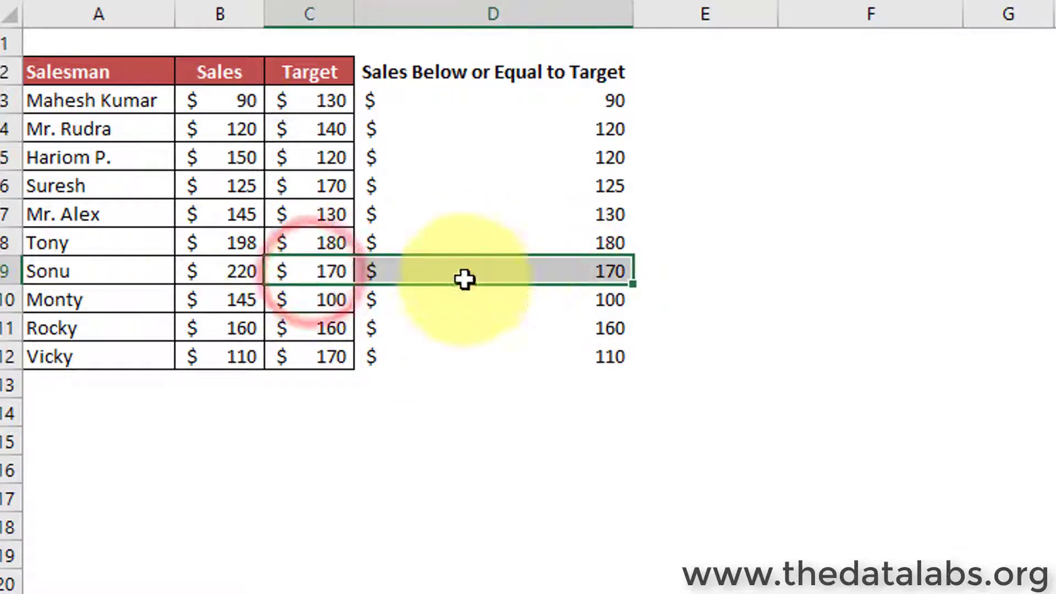
left_click(669, 193)
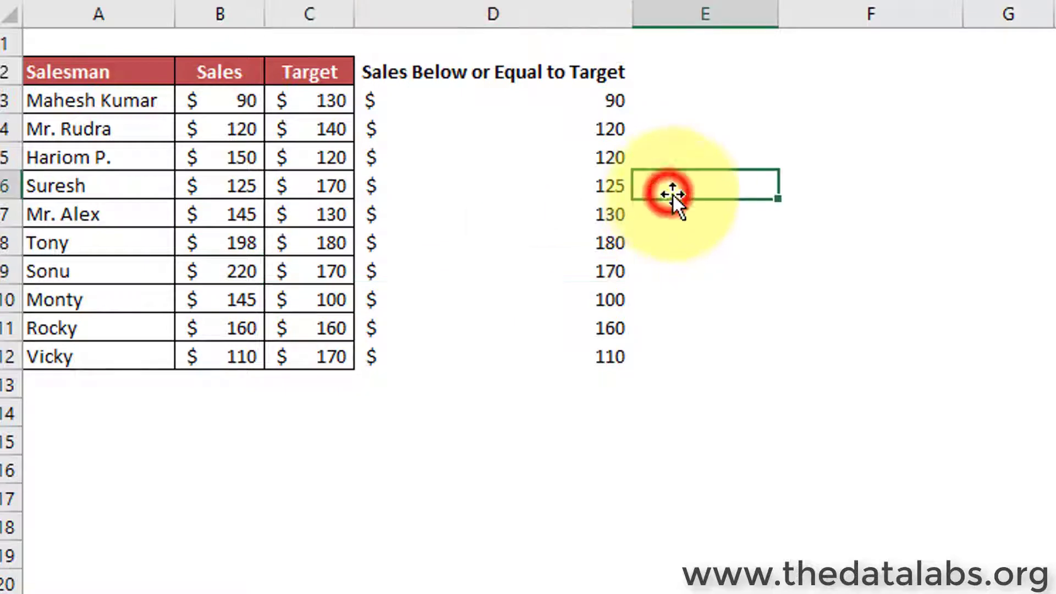
Step: Enter the header "Target Not Met" in E2 and the formula =C3-B3 in E3
left_click(679, 72)
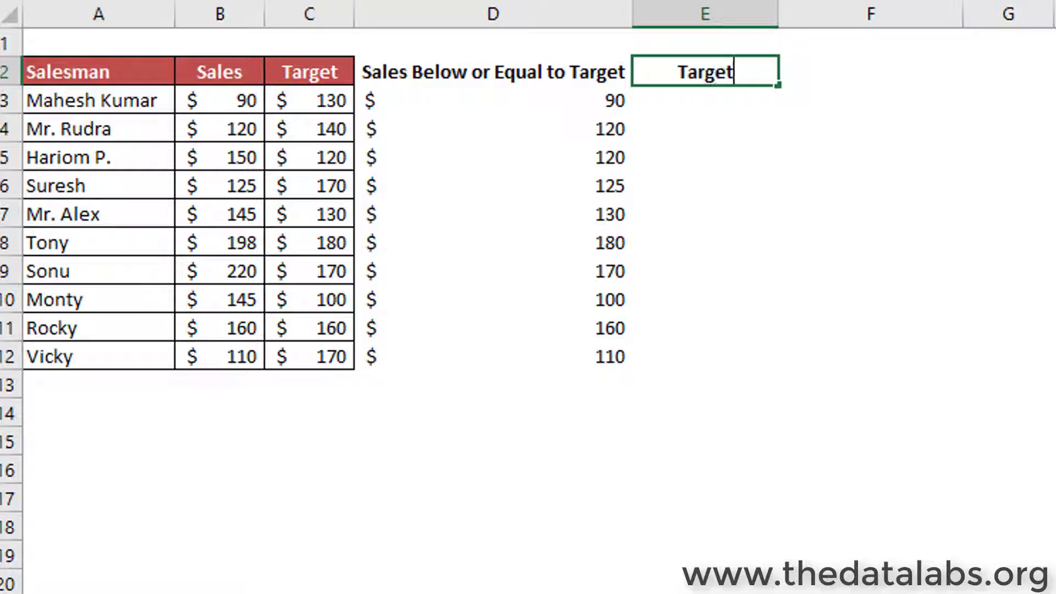
key("Return")
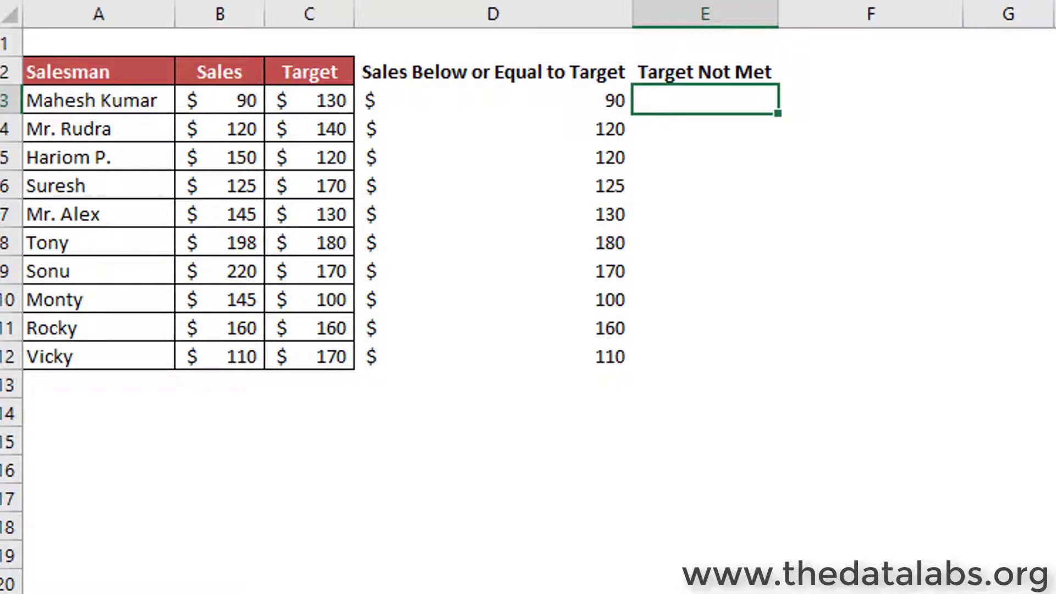
type("=")
key("Left")
key("Left")
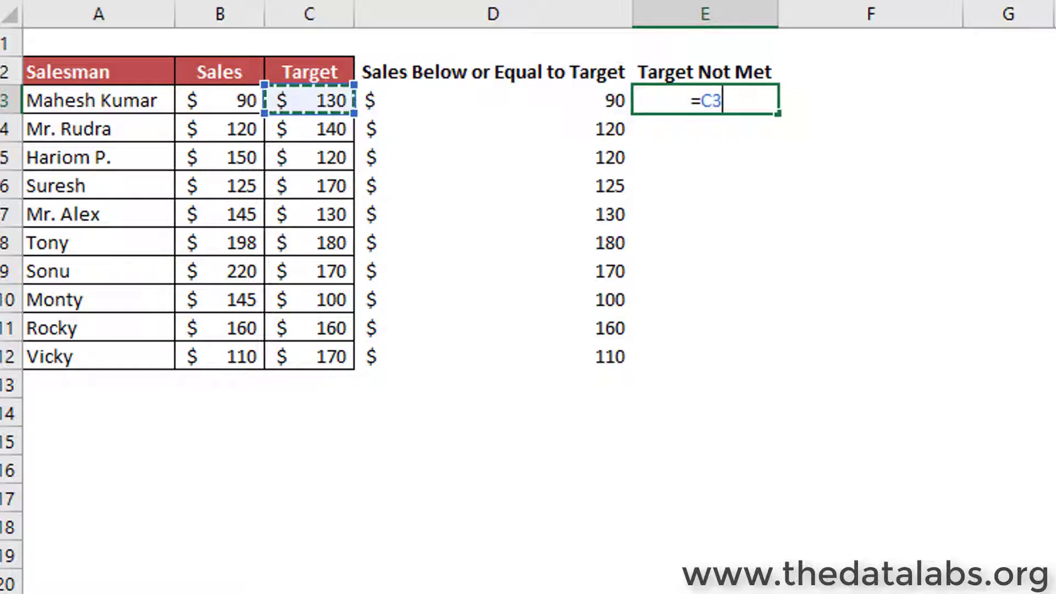
type("-")
key("Left")
key("Left")
key("Left")
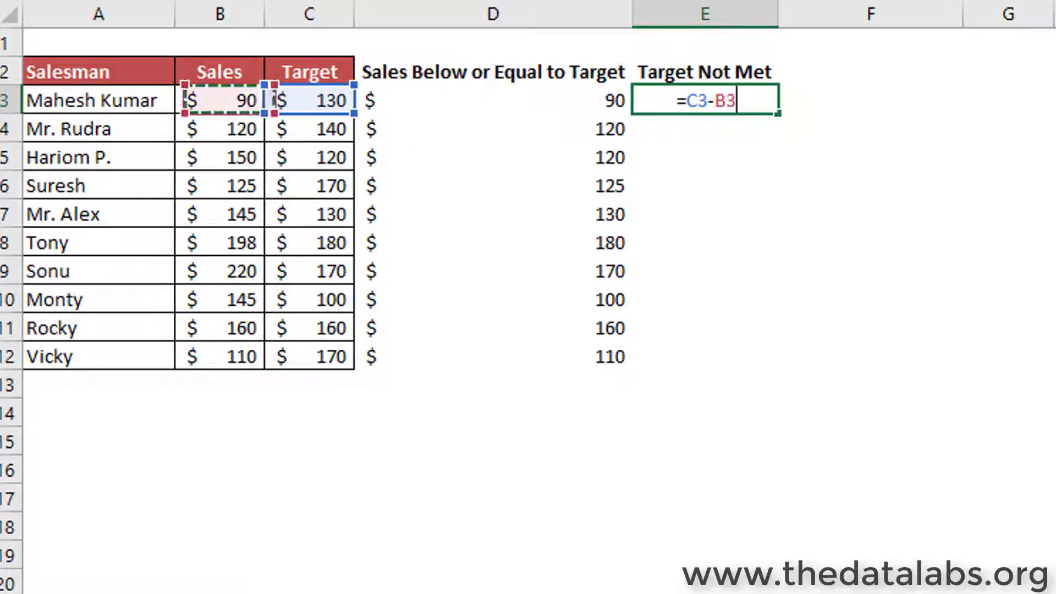
key("Return")
Step: Fill the target-minus-sales formula from E3 down through E12
left_click(493, 101)
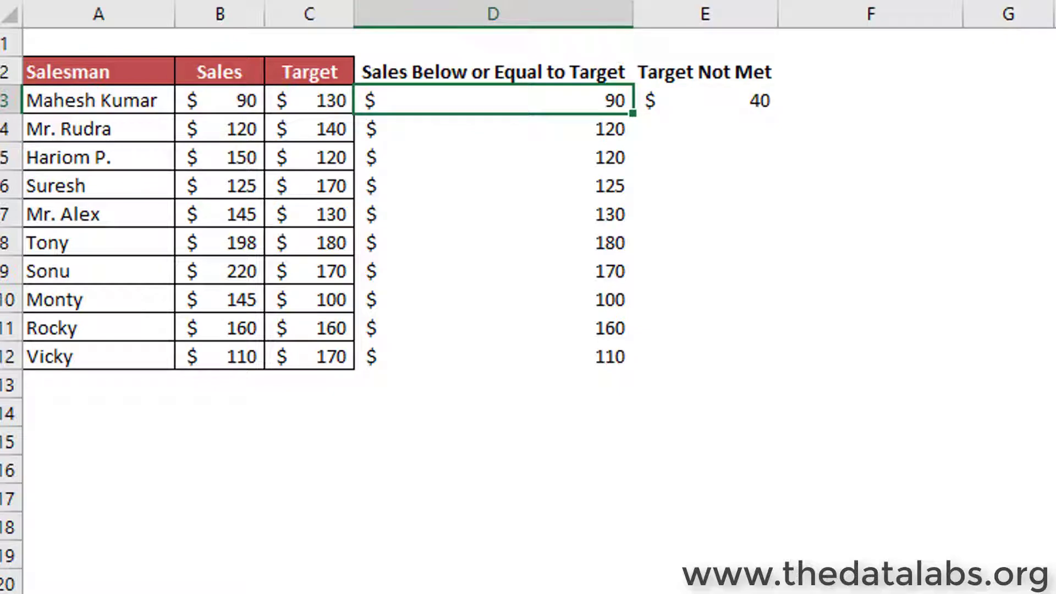
key("ctrl+Down")
key("Right")
key("ctrl+shift+Up")
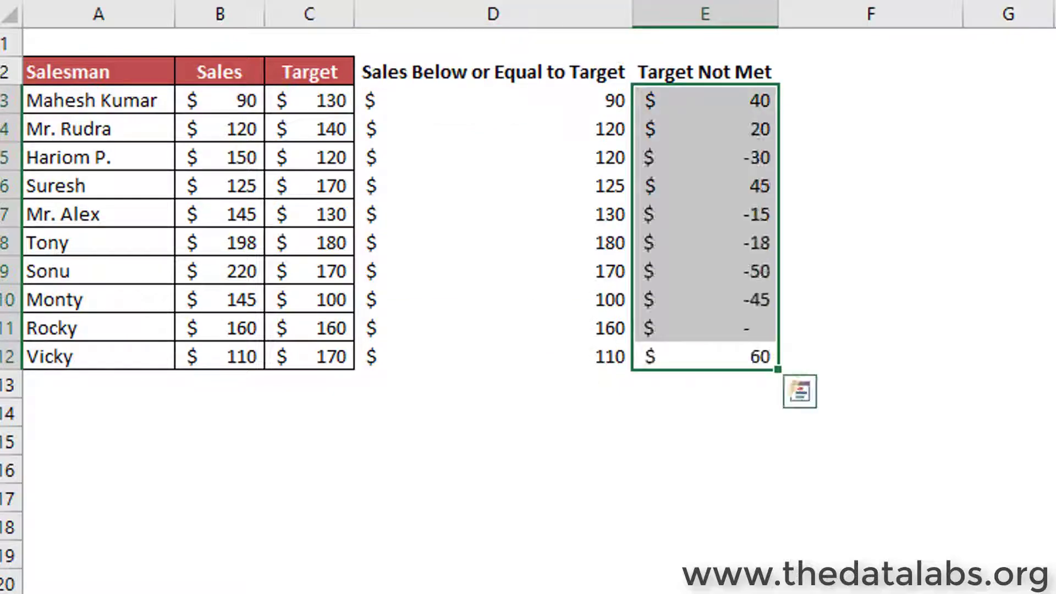
Step: Inspect the Target Not Met results in E5 and E7:E11 for salesmen who reached or exceeded their target
left_click(1023, 125)
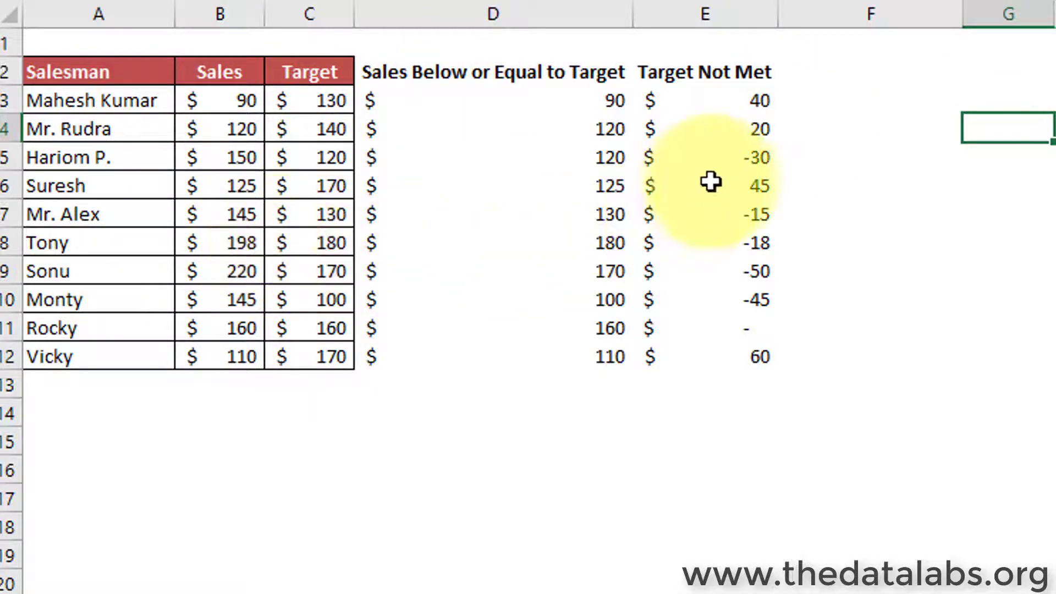
left_click(740, 157)
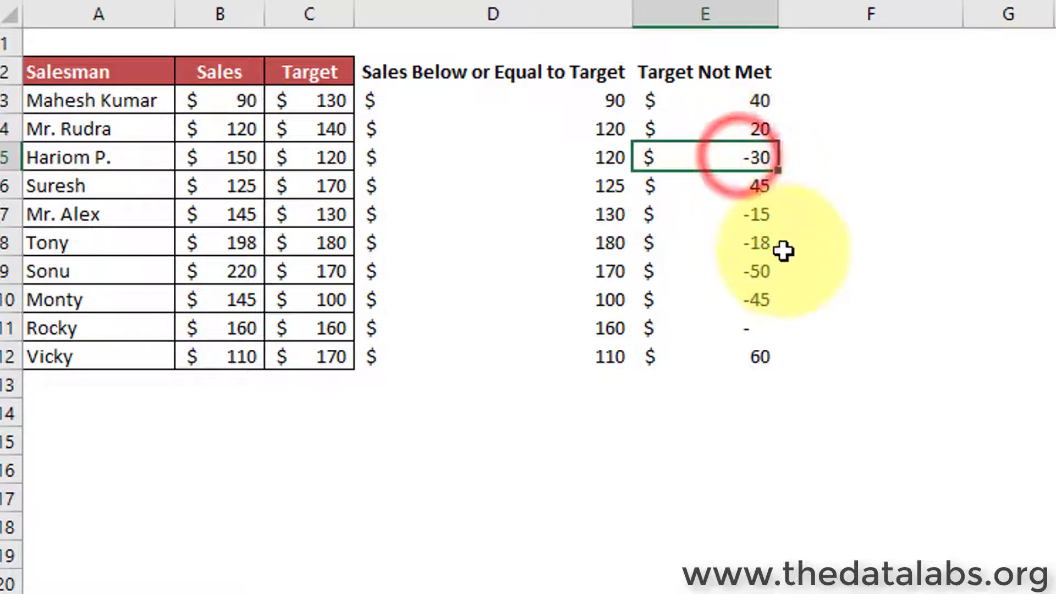
left_click_drag(759, 216, 755, 309)
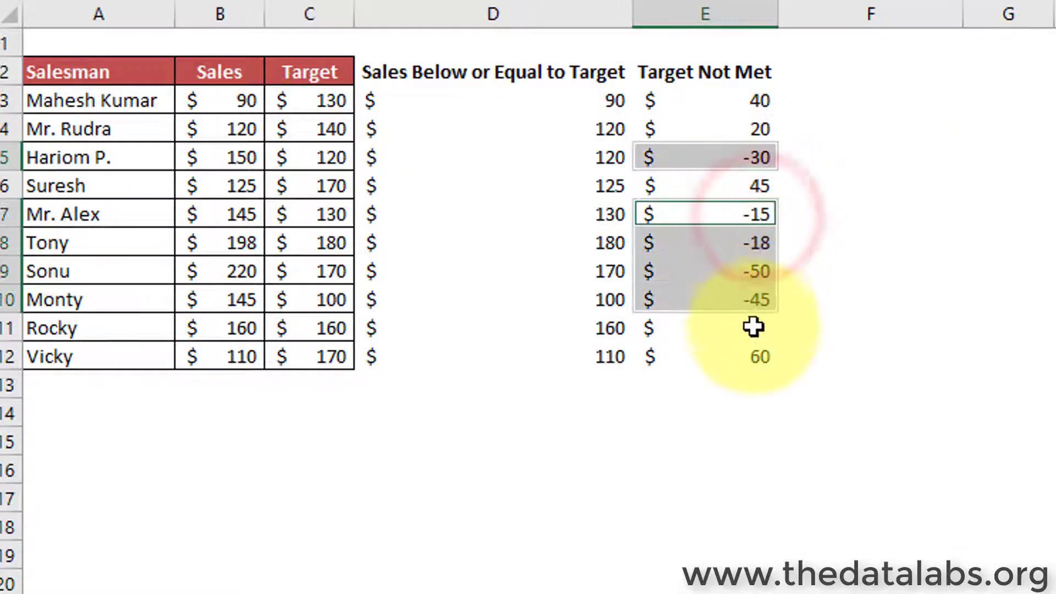
left_click(757, 335, "ctrl")
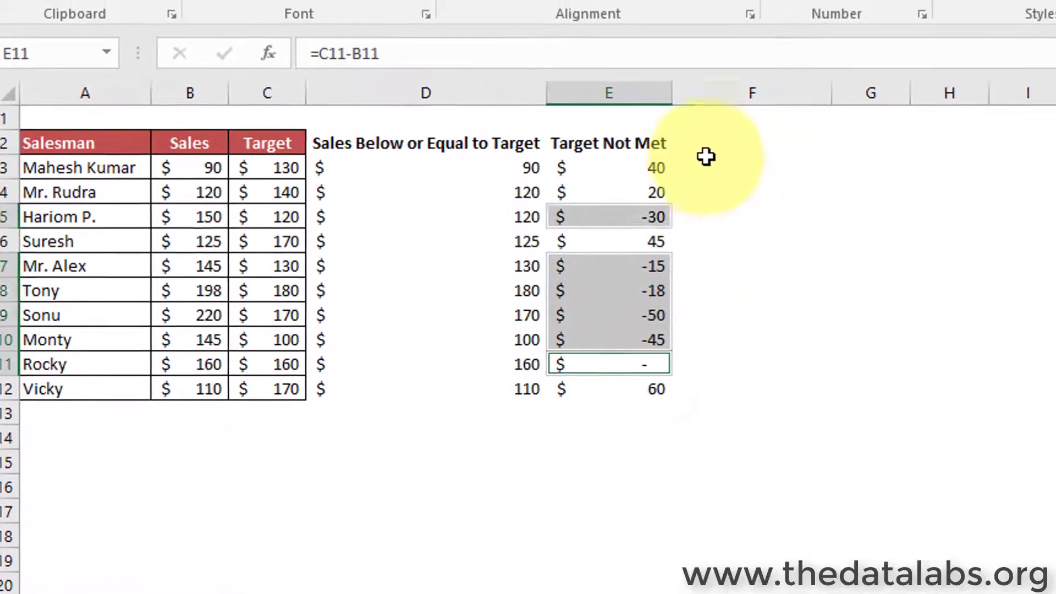
left_click(802, 103)
Step: Change the formula in E3 to =MAX(C3-B3,0) and fill it down through E12
left_click(652, 167)
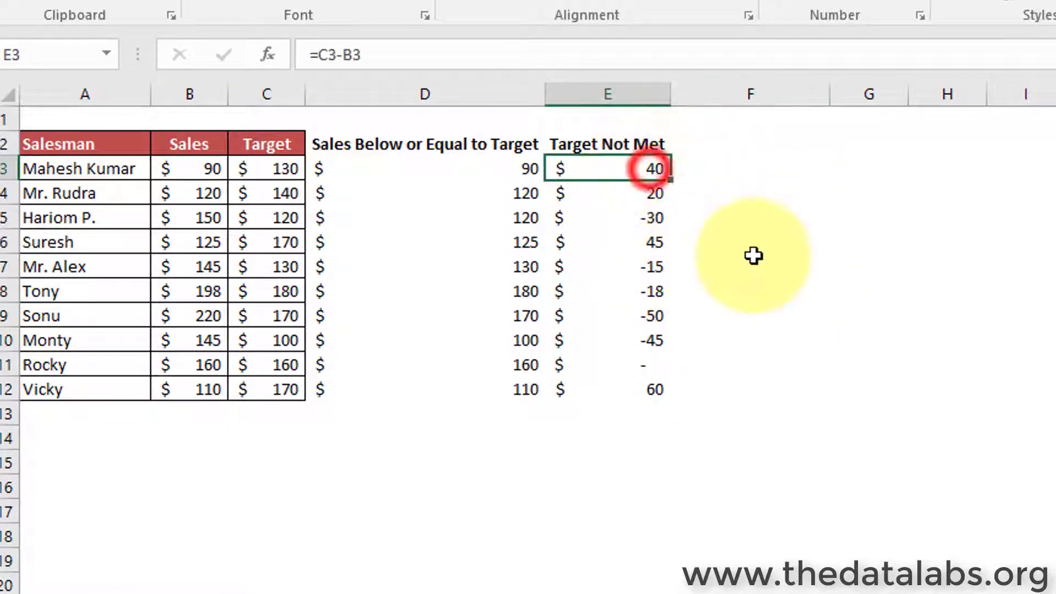
left_click(318, 54)
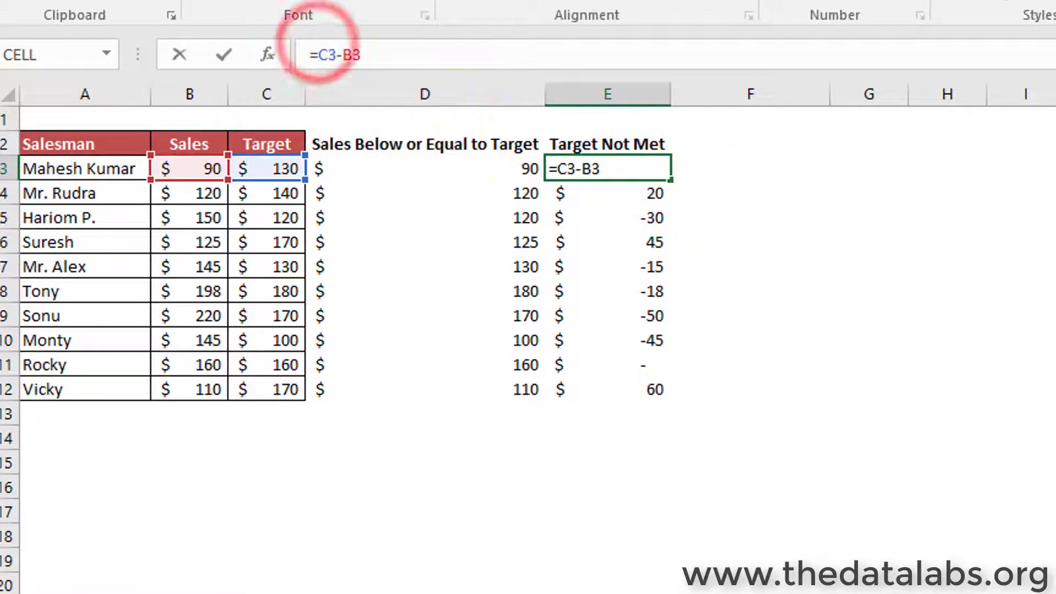
type("Max(")
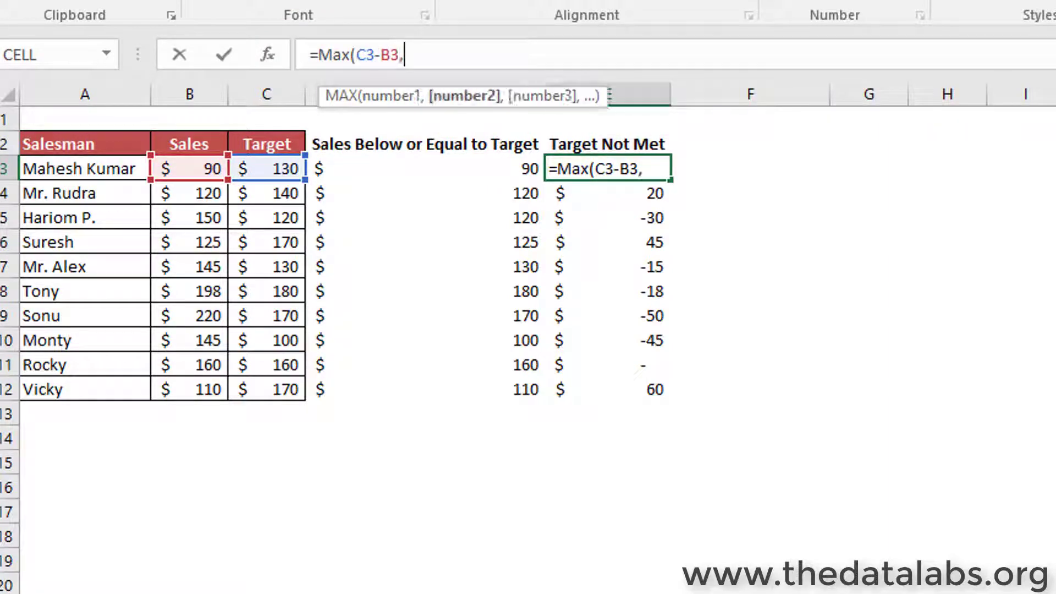
key("Return")
key("Up")
key("ctrl+shift+Down")
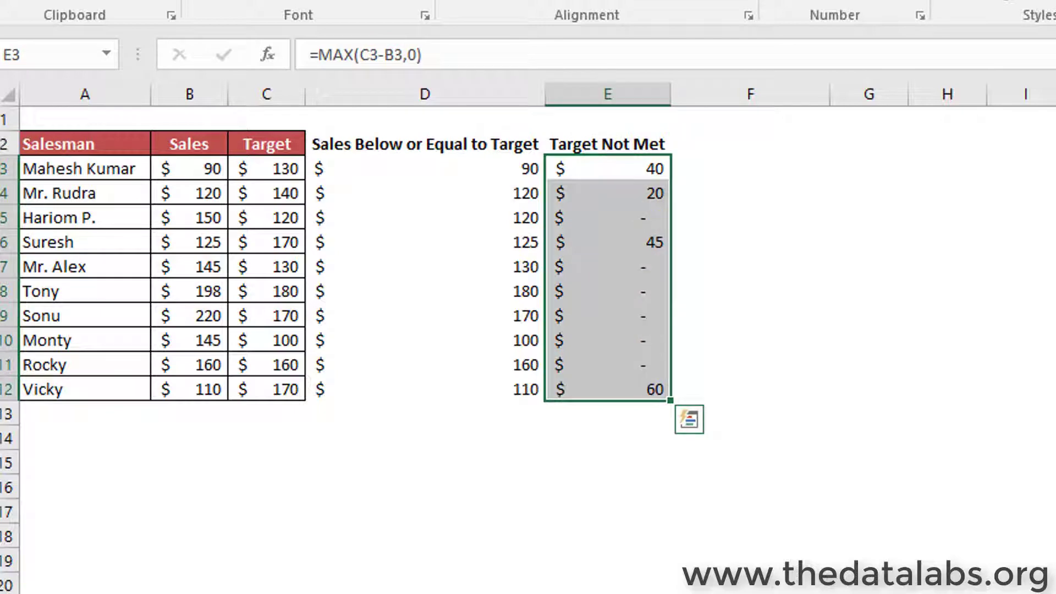
Step: Check the recalculated Target Not Met values in E3, E5 and E7:E11
left_click(785, 162)
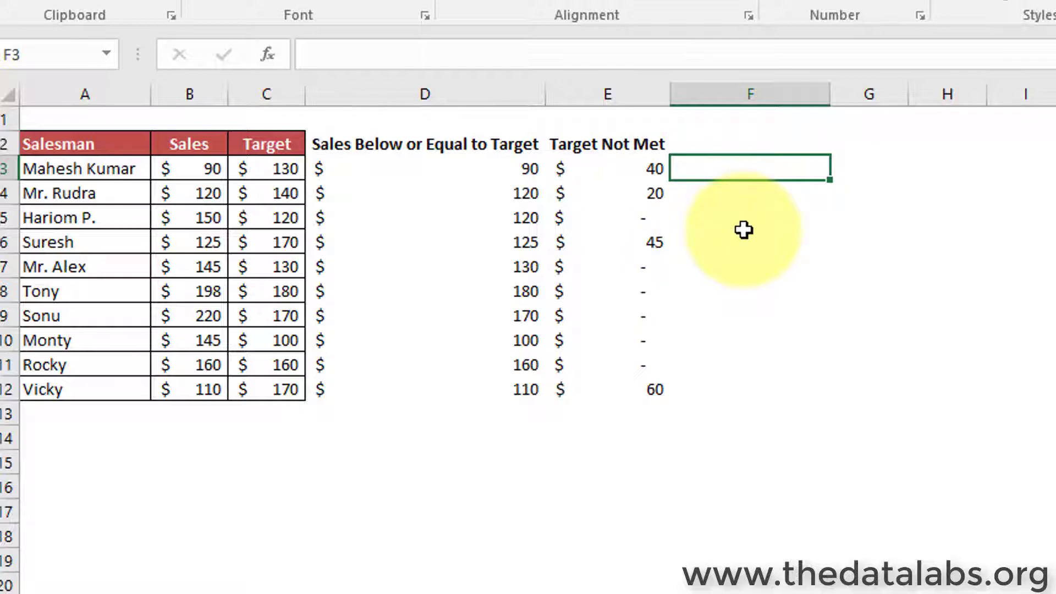
left_click(660, 170)
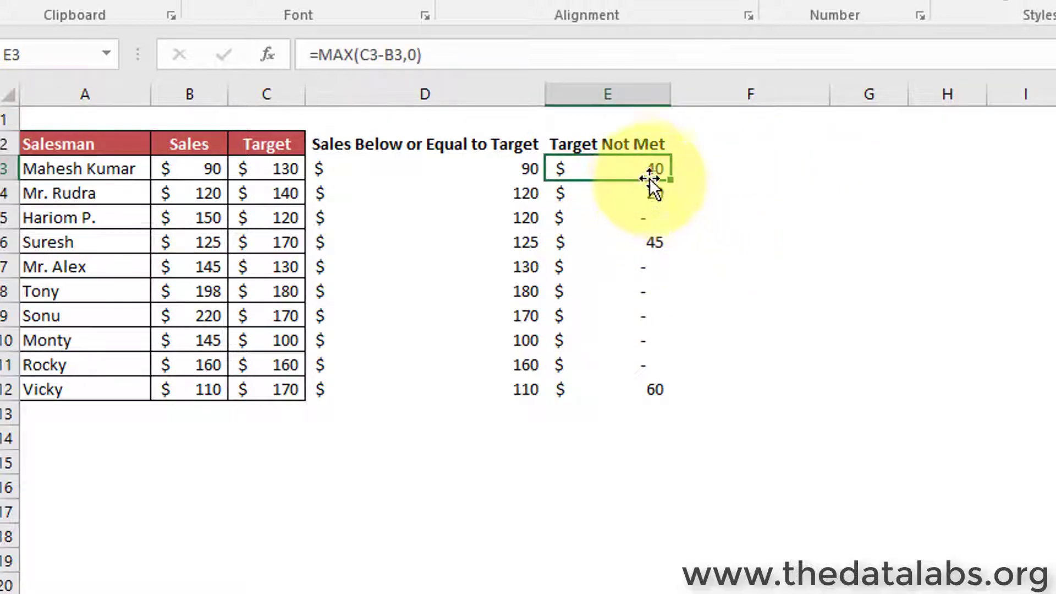
left_click(608, 217)
left_click_drag(651, 266, 668, 364)
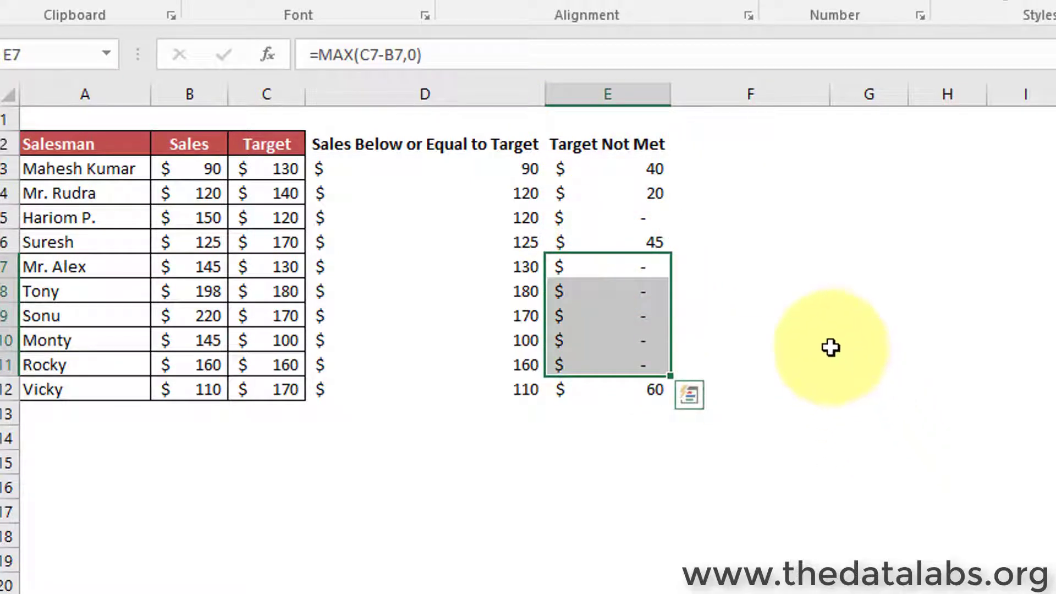
Step: Enter the header "Sales Overachieved" in cell F2
left_click(687, 150)
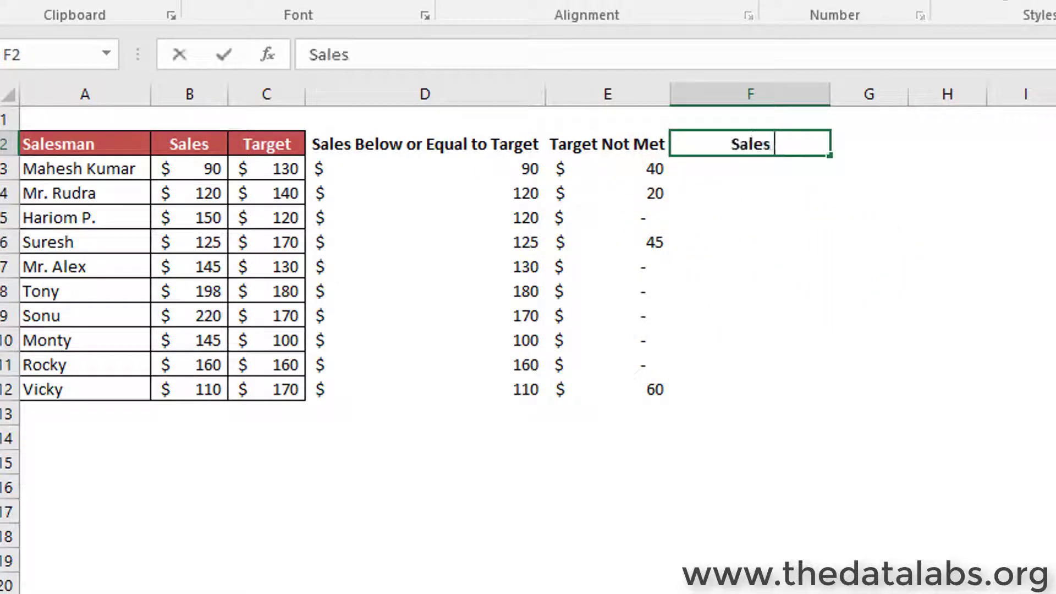
type("Sales Overachieved")
key("Return")
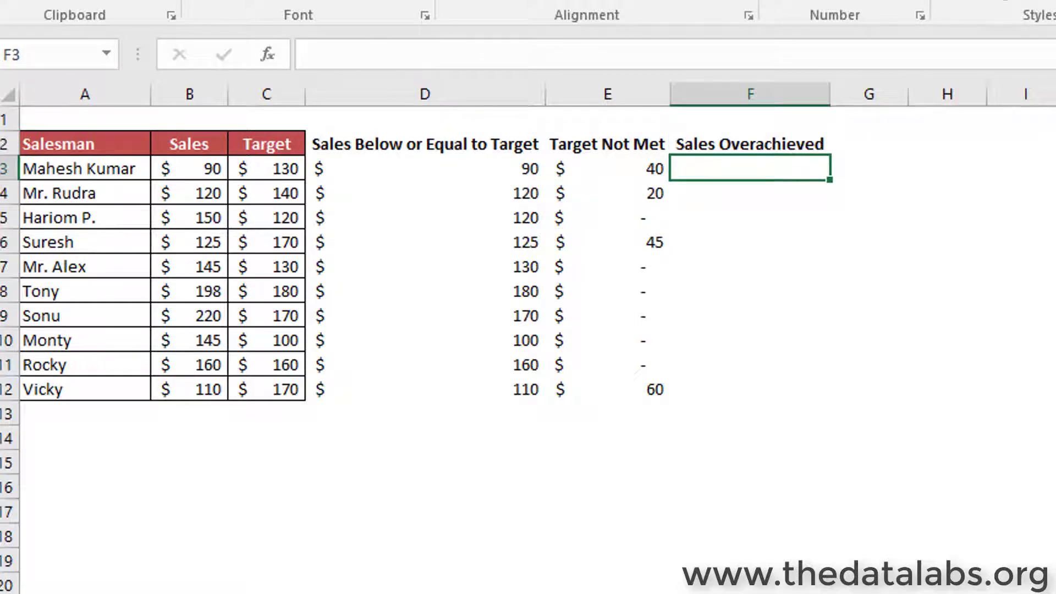
Step: Enter the formula =MAX(B3-C3,0) in F3 to calculate the sales above target
type("=max(")
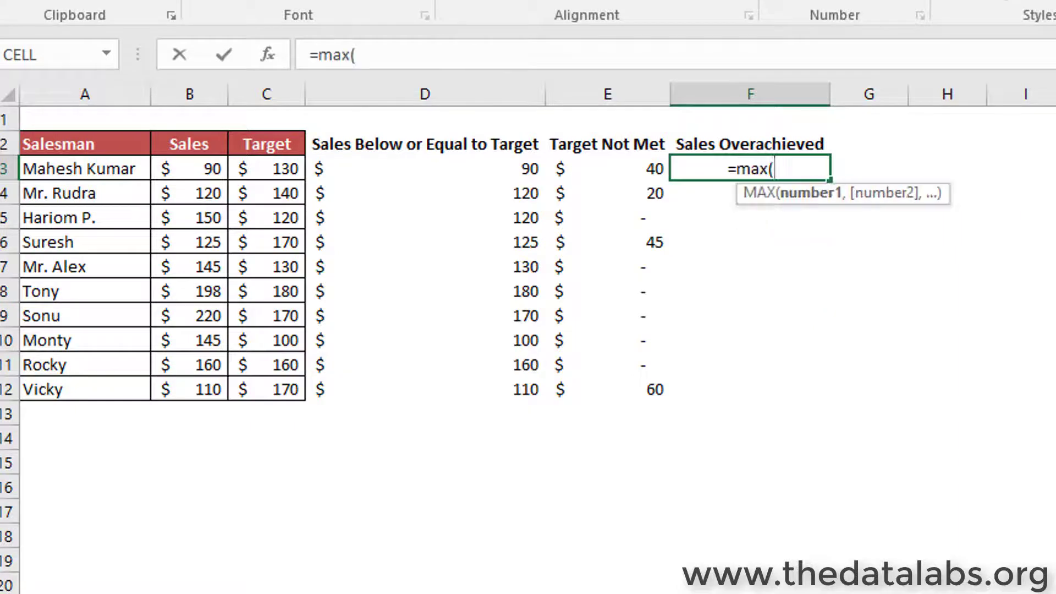
left_click(267, 168)
key("Left")
key("Left")
key("Left")
type(",")
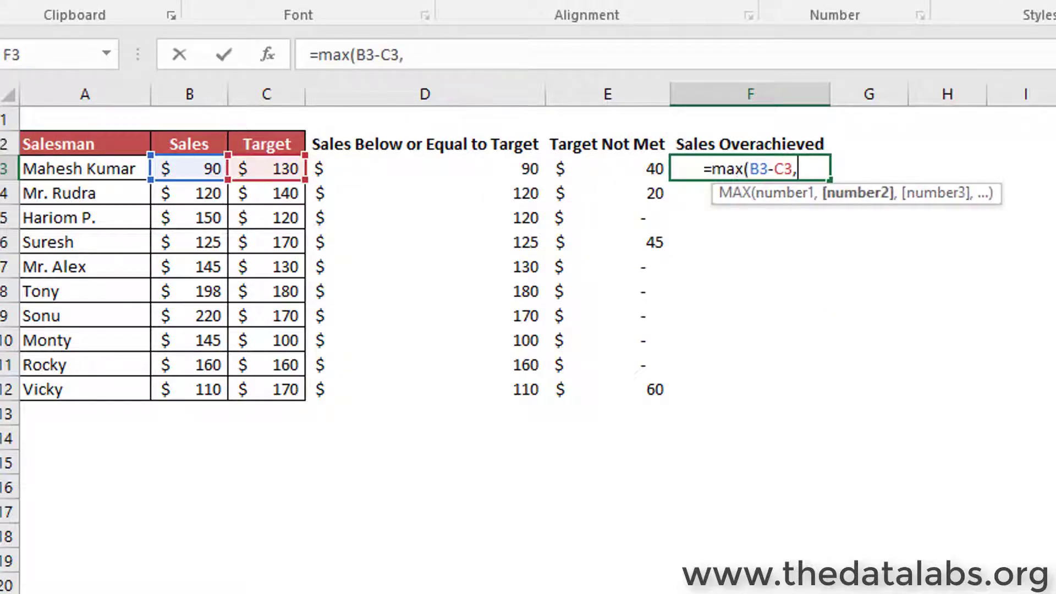
type("0)")
key("Return")
Step: Fill the Sales Overachieved formula from F3 down through F12
key("Up")
key("Left")
key("ctrl+Down")
key("Right")
key("ctrl+shift+Up")
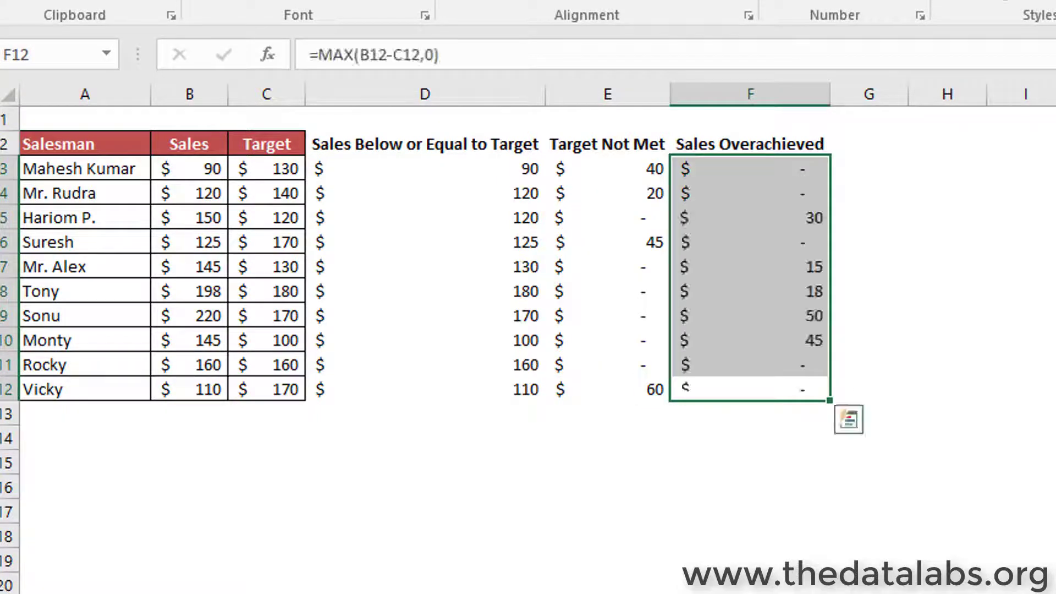
key("ctrl+Up")
key("Down")
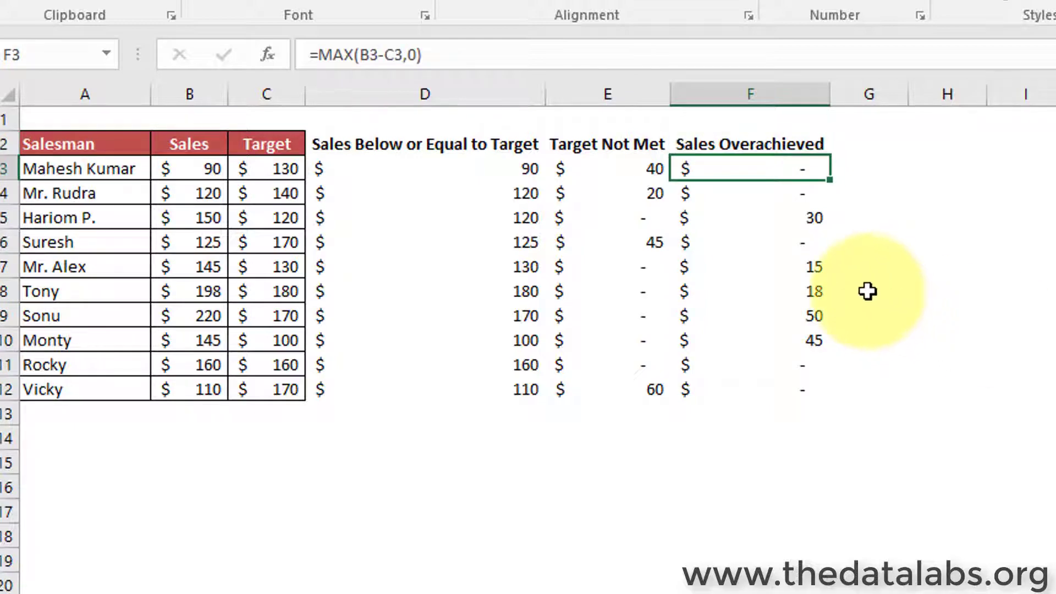
Step: Review the Sales Overachieved column, comparing rows where sales exceeded the target with rows where they did not
left_click(792, 213)
left_click_drag(781, 263, 830, 337)
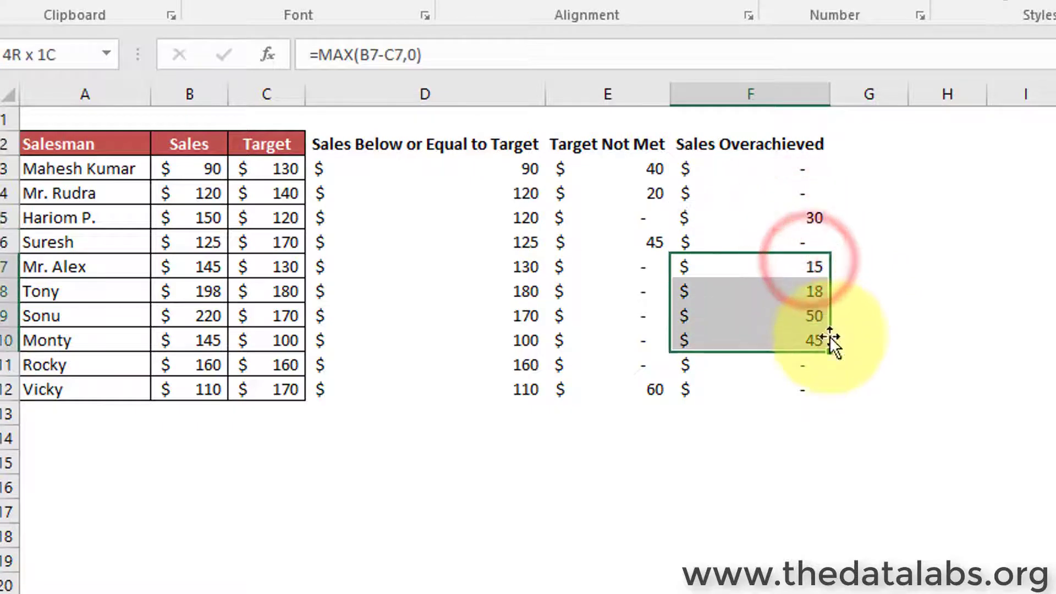
left_click(877, 320)
left_click_drag(792, 168, 801, 190)
left_click(812, 244, "ctrl")
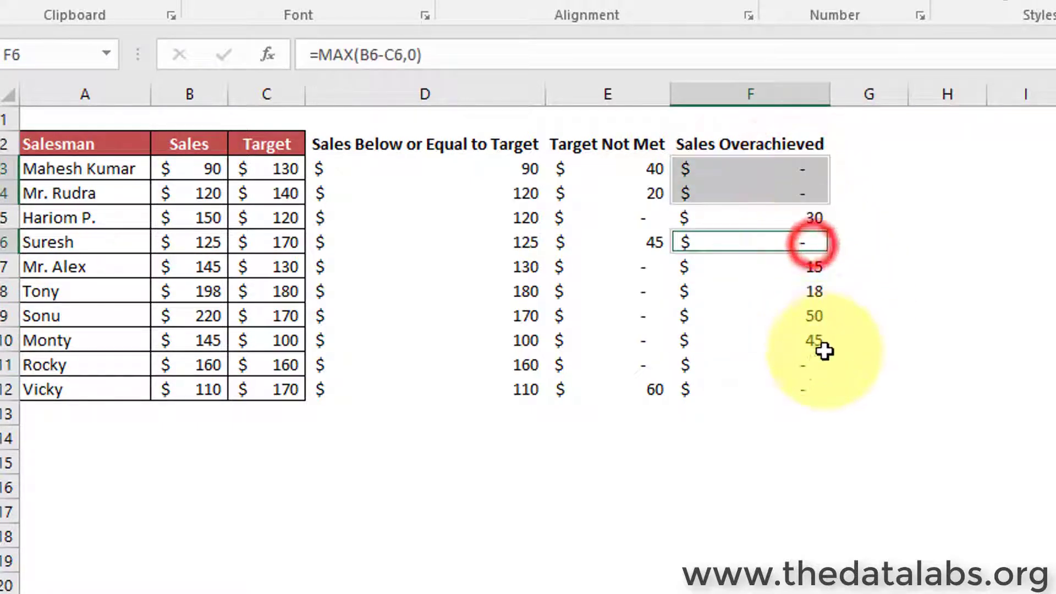
left_click(817, 363, "ctrl")
left_click(797, 390, "ctrl")
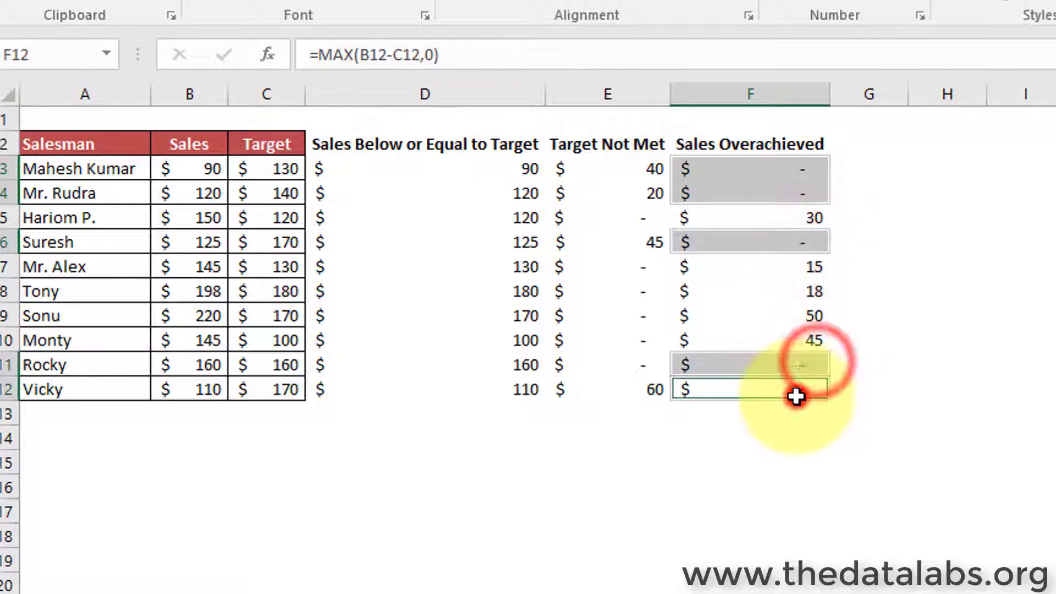
left_click(873, 151)
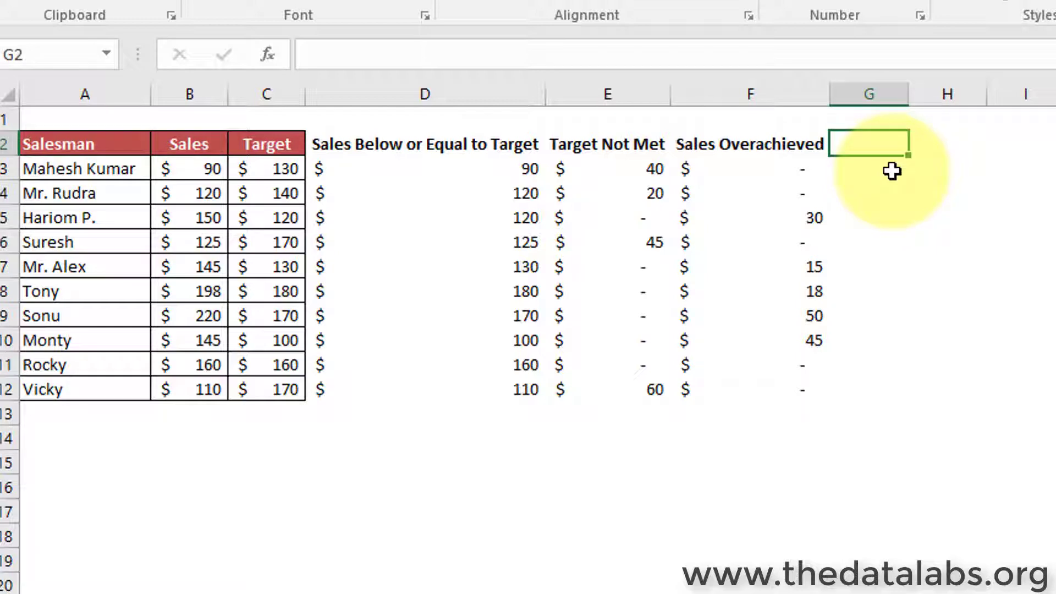
Step: Insert a default clustered column chart from the Salesman, Target, Sales Below or Equal to Target, Target Not Met and Sales Overachieved columns, excluding Sales
left_click_drag(341, 146, 715, 406)
left_click(1049, 314)
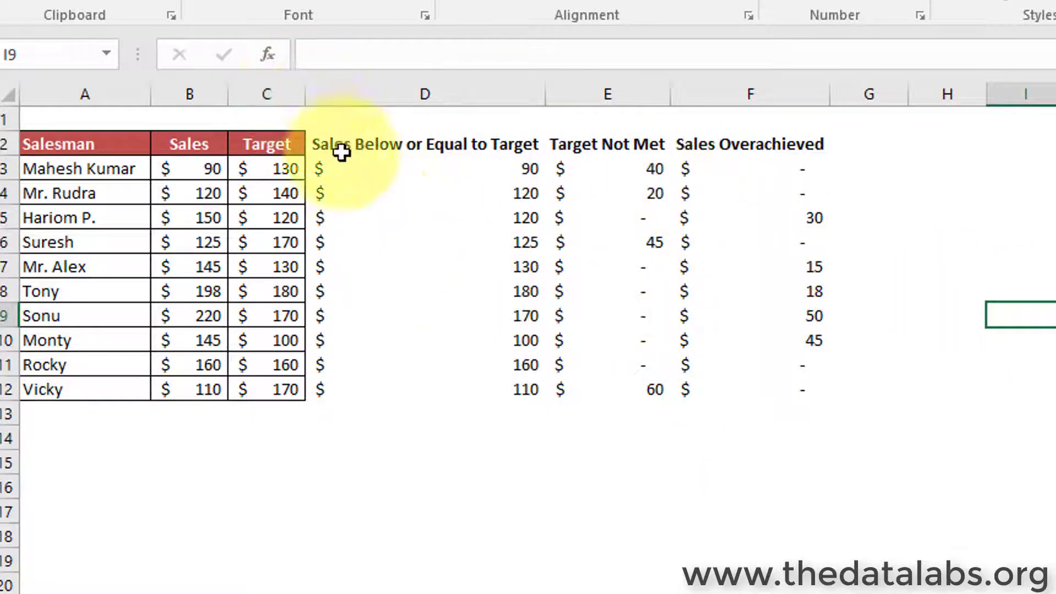
left_click_drag(109, 146, 78, 388)
left_click_drag(283, 146, 257, 377, "ctrl")
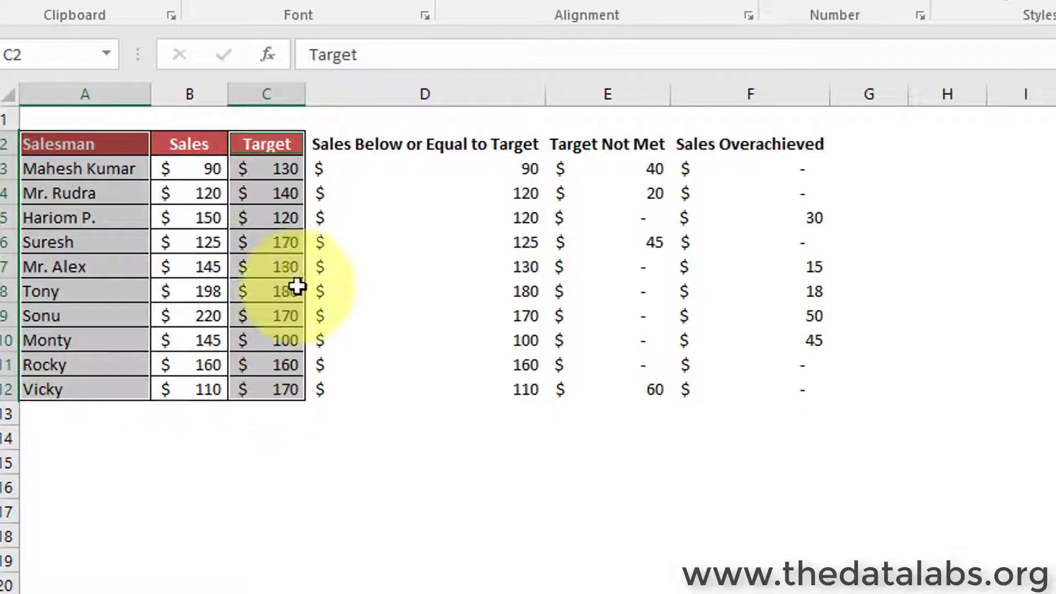
left_click_drag(384, 146, 374, 380, "ctrl")
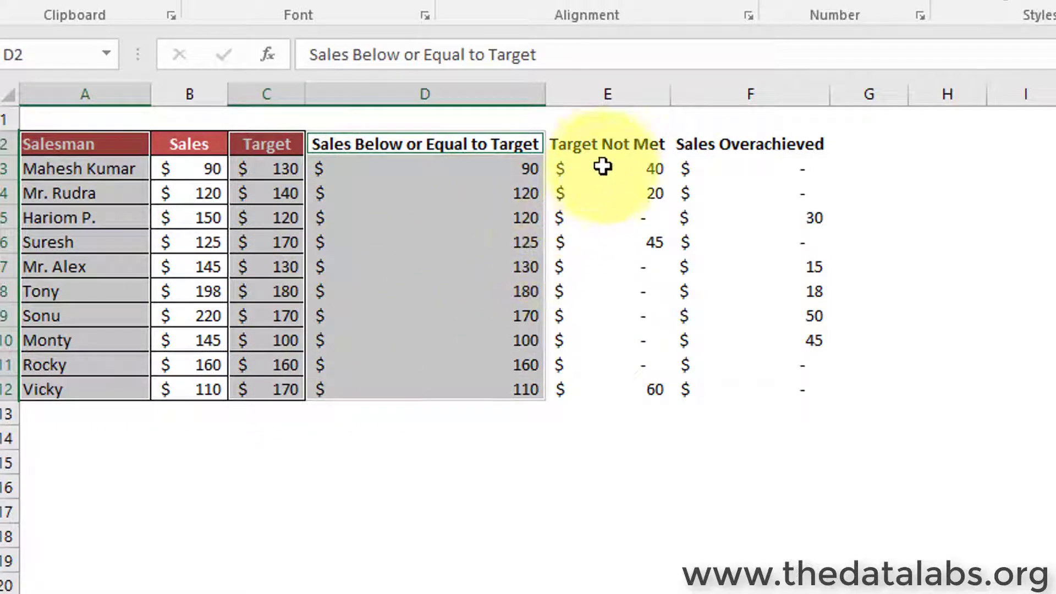
left_click_drag(604, 143, 581, 377, "ctrl")
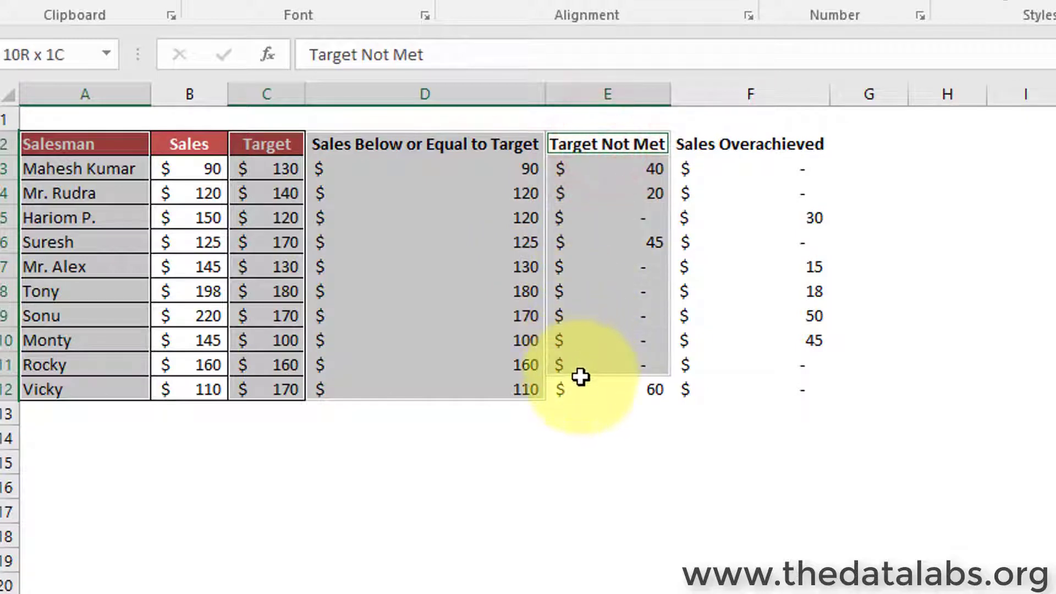
left_click_drag(694, 147, 701, 381, "ctrl")
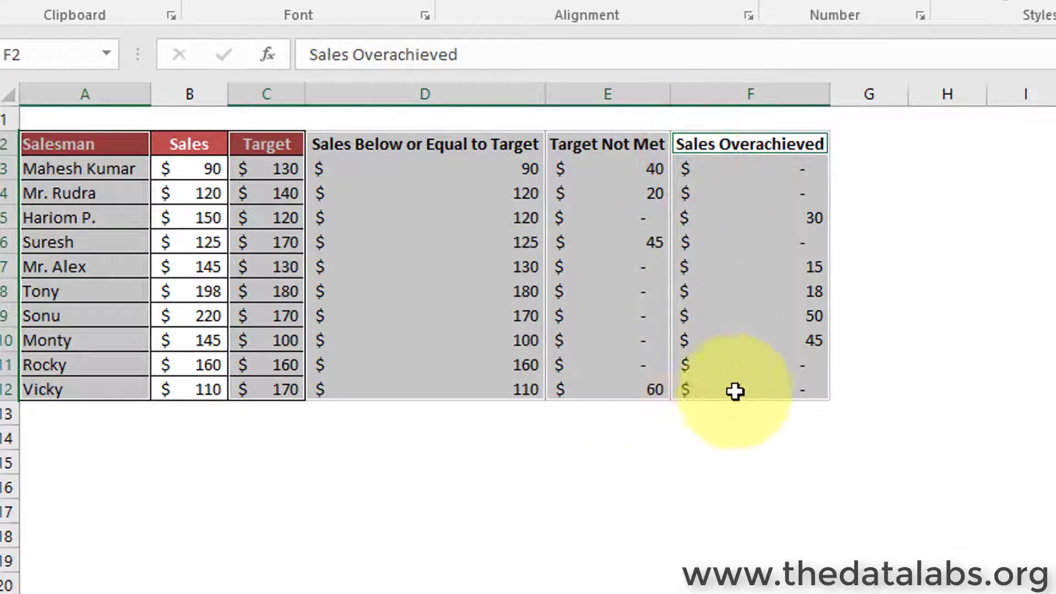
key("alt+F1")
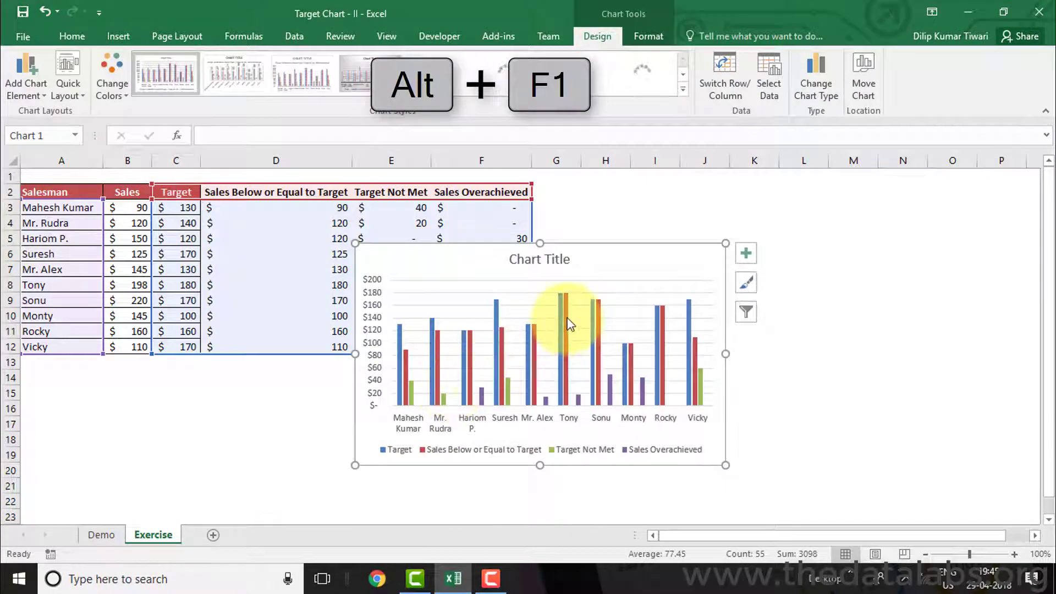
Step: Move the new chart into the empty area beside the data table and widen it to about column O
left_click(586, 262)
left_click_drag(608, 264, 776, 205)
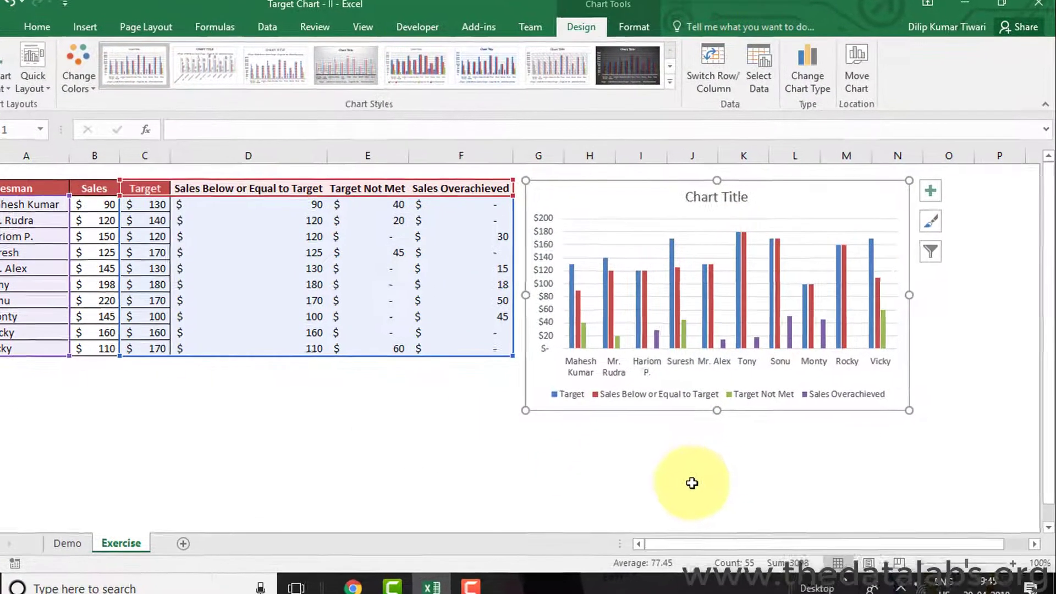
left_click(706, 469)
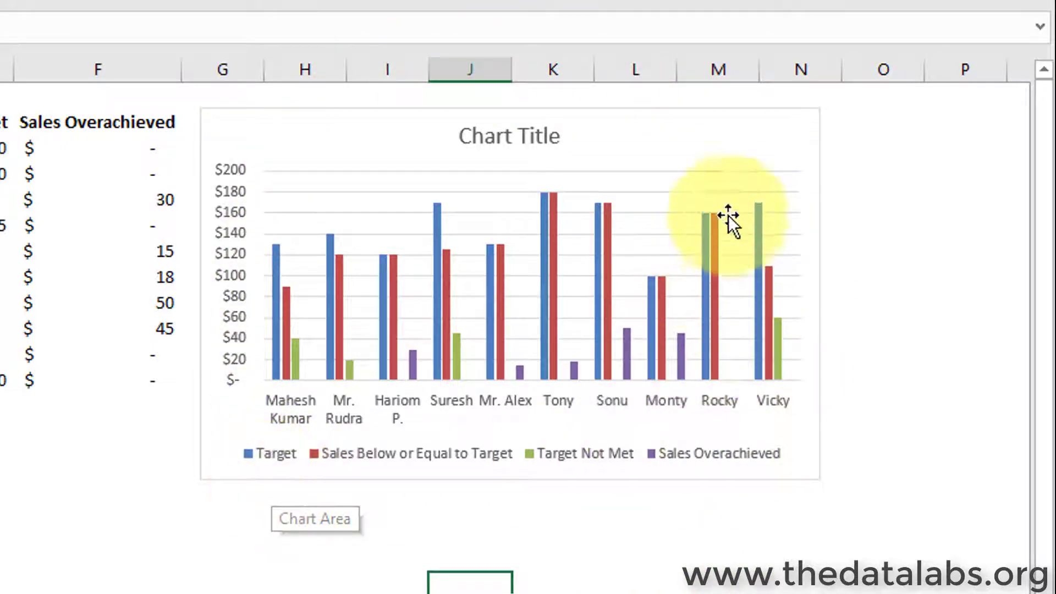
left_click(715, 141)
left_click_drag(821, 293, 961, 342)
left_click(768, 575)
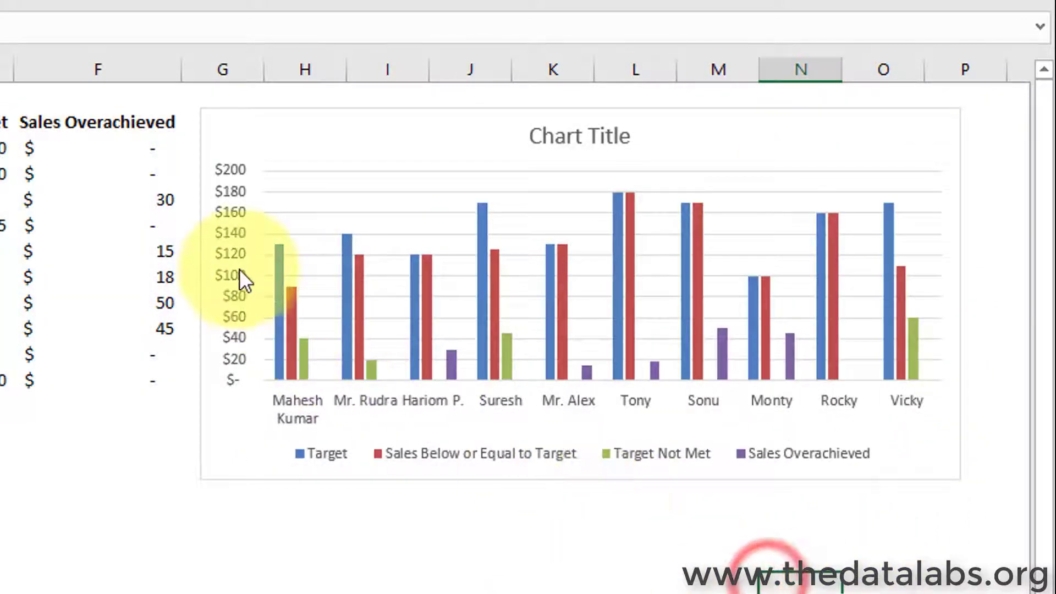
Step: Change the Target series to a Line with Markers chart type, keeping the other series as clustered columns
right_click(276, 269)
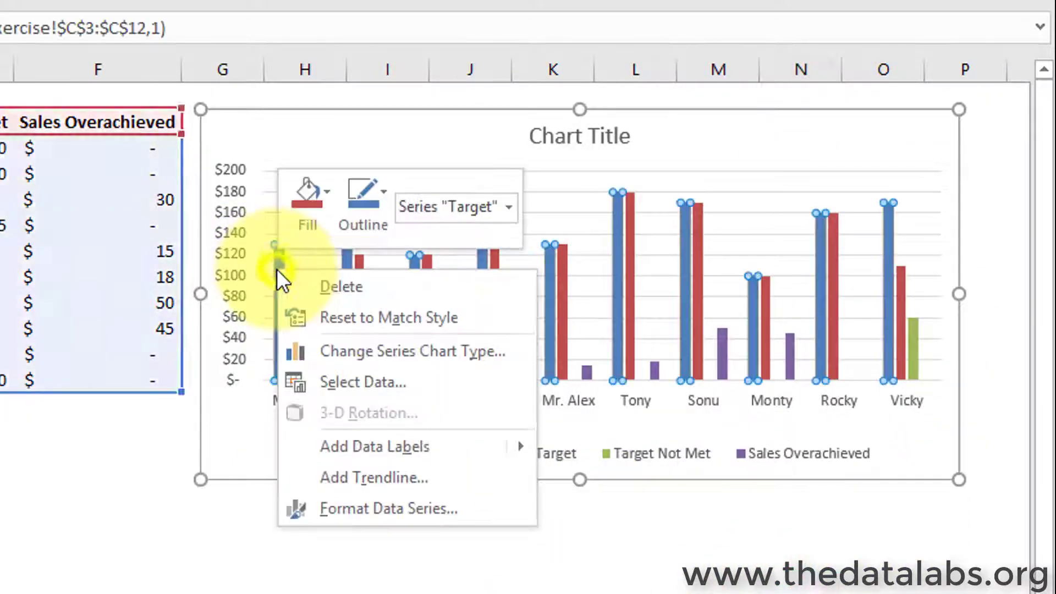
left_click(308, 352)
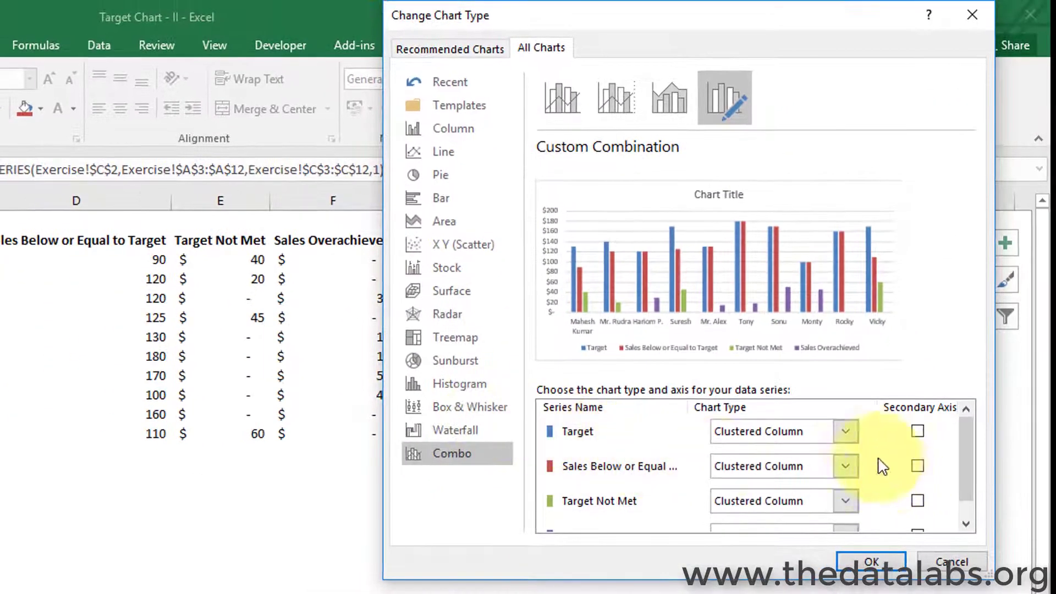
left_click(845, 433)
left_click(896, 262)
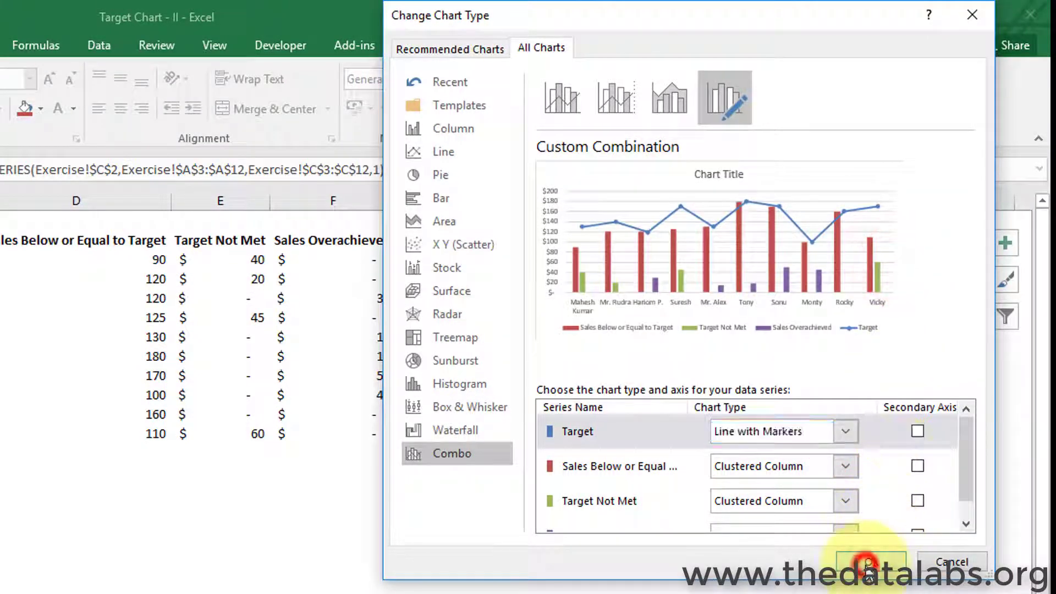
left_click(867, 563)
left_click(714, 586)
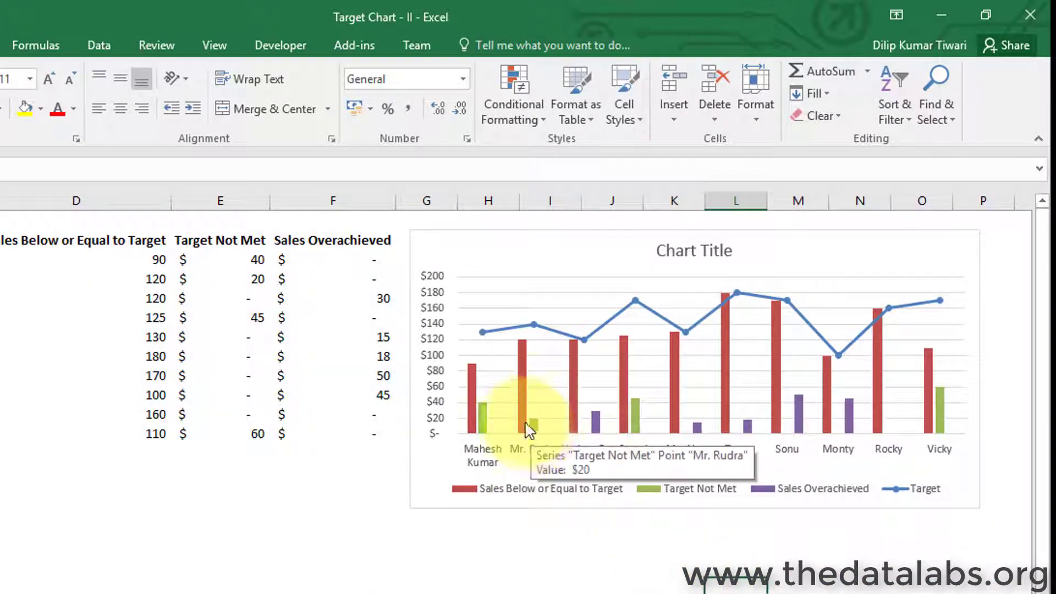
left_click(483, 332)
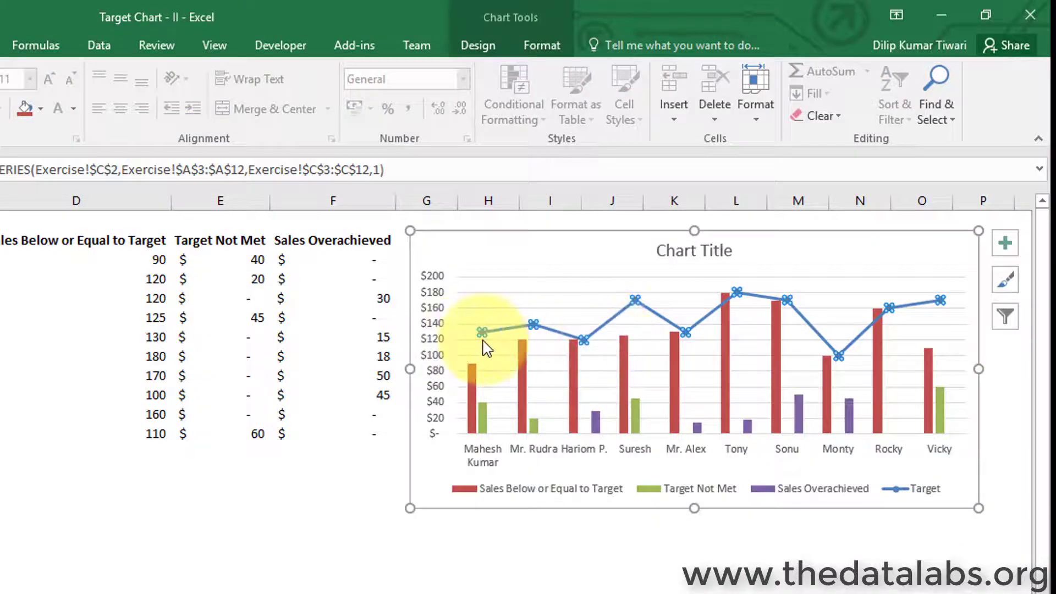
Step: Draw a short horizontal straight line about 0.42" wide below the data table and set its width to 0.3"
left_click(123, 505)
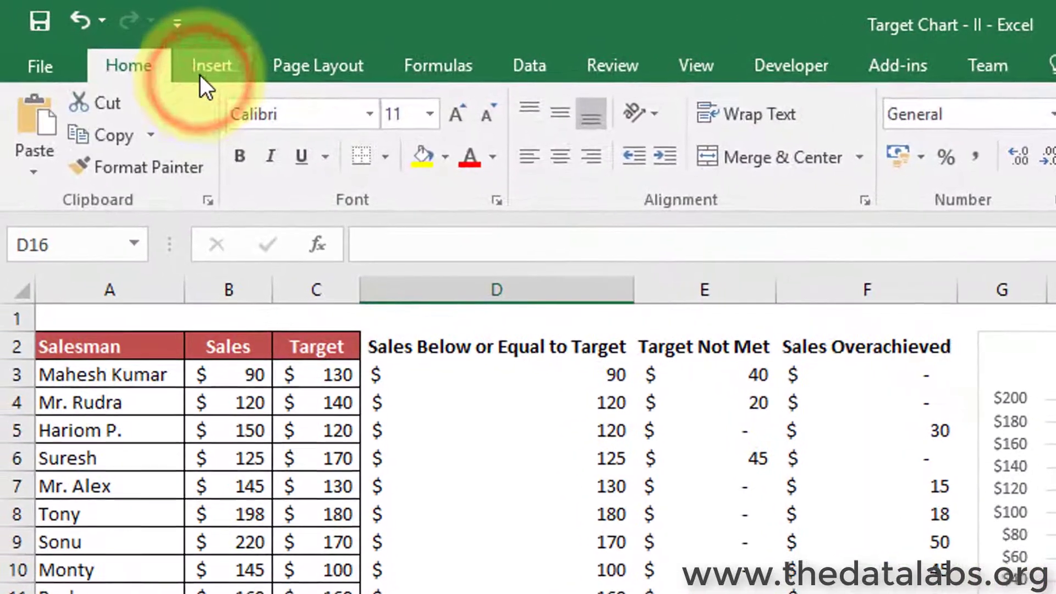
left_click(199, 75)
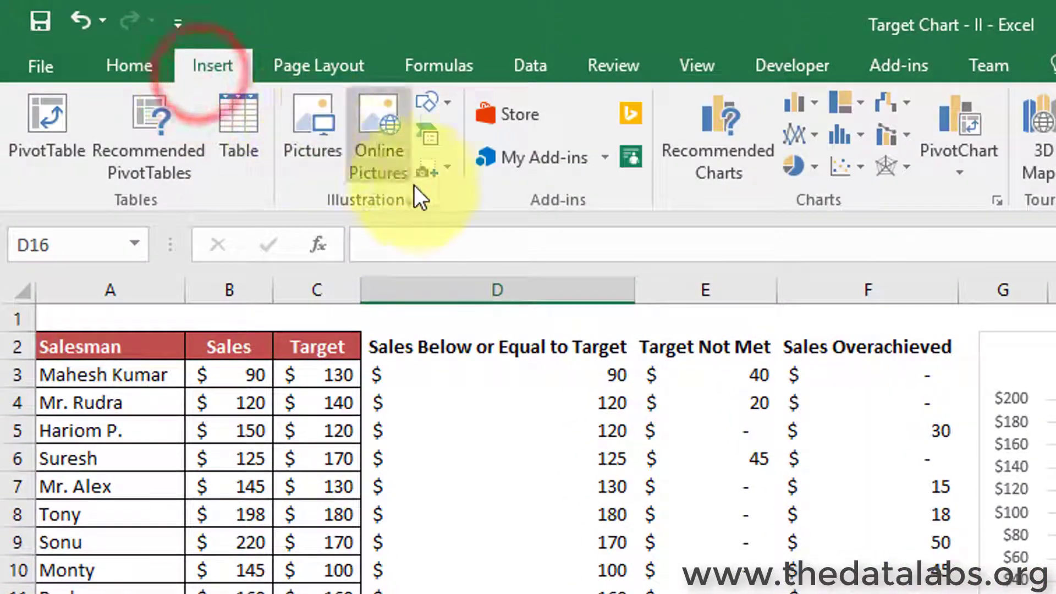
left_click(419, 113)
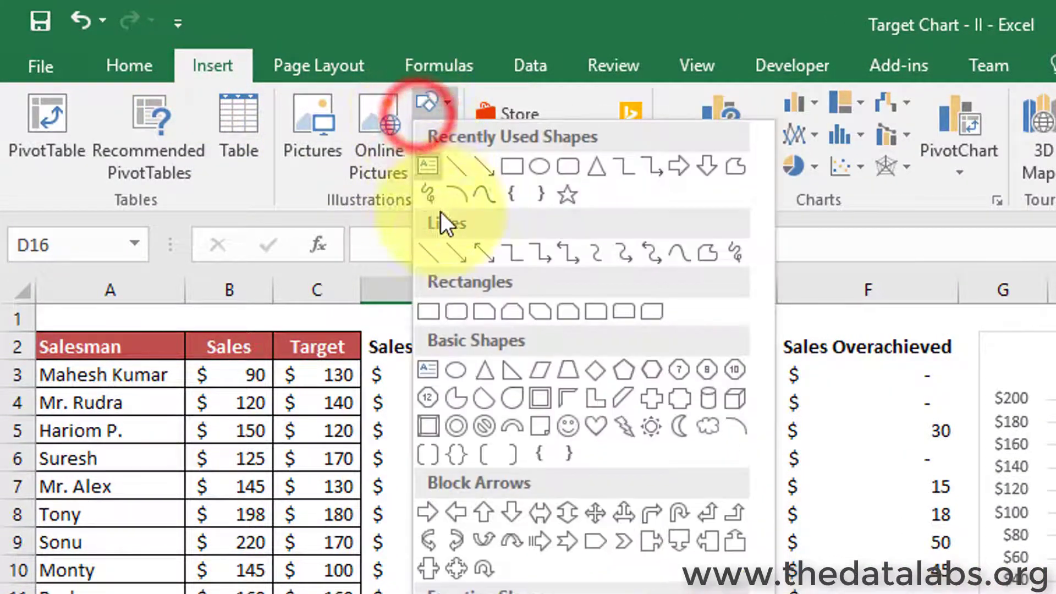
left_click(435, 251)
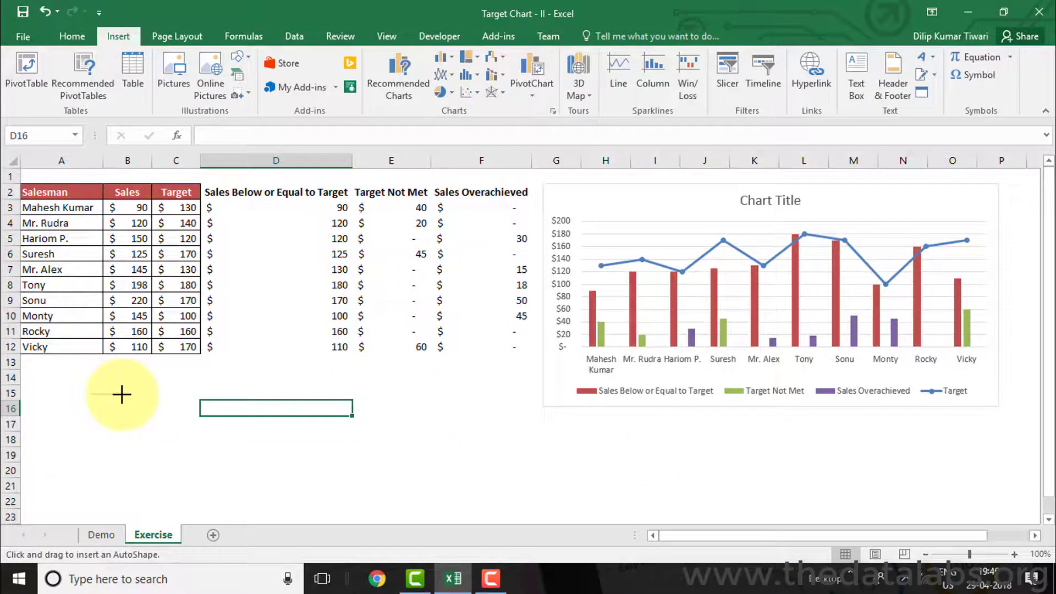
left_click_drag(124, 394, 122, 394)
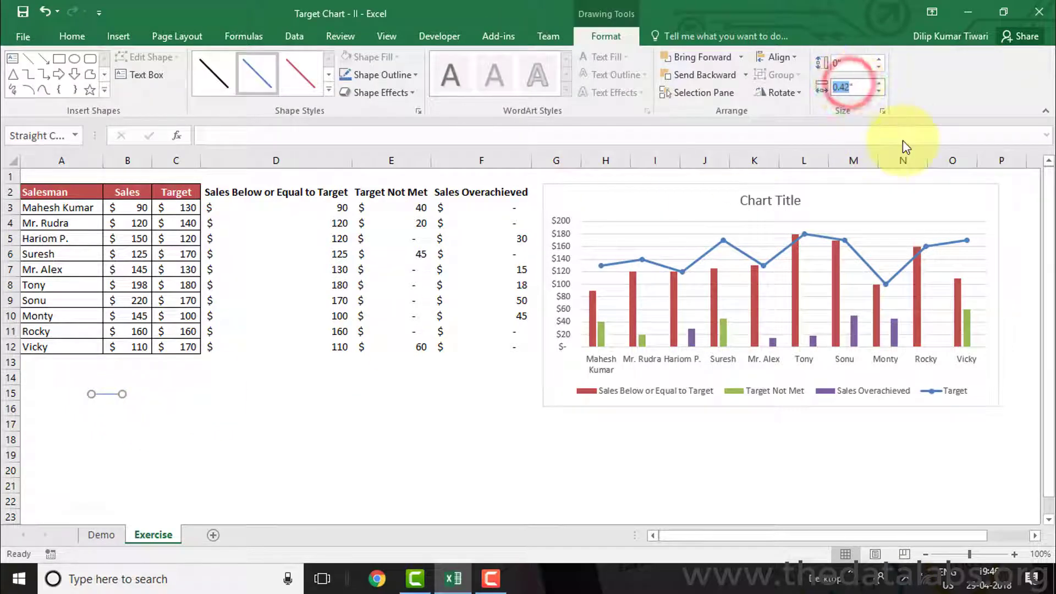
type(".3")
key("Return")
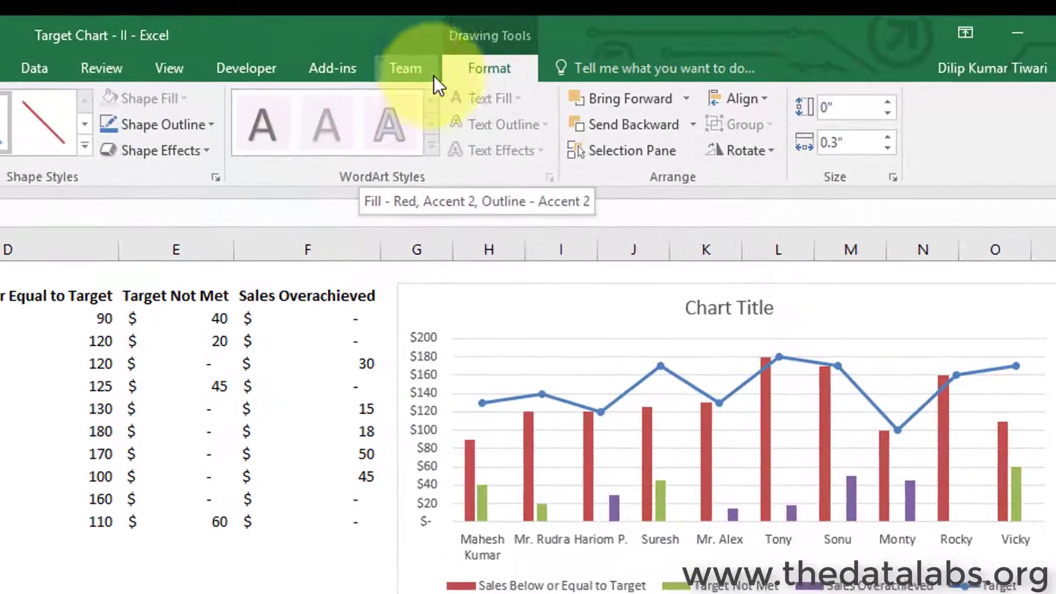
Step: Format the drawn line with a black outline and a 3 pt weight
left_click(493, 69)
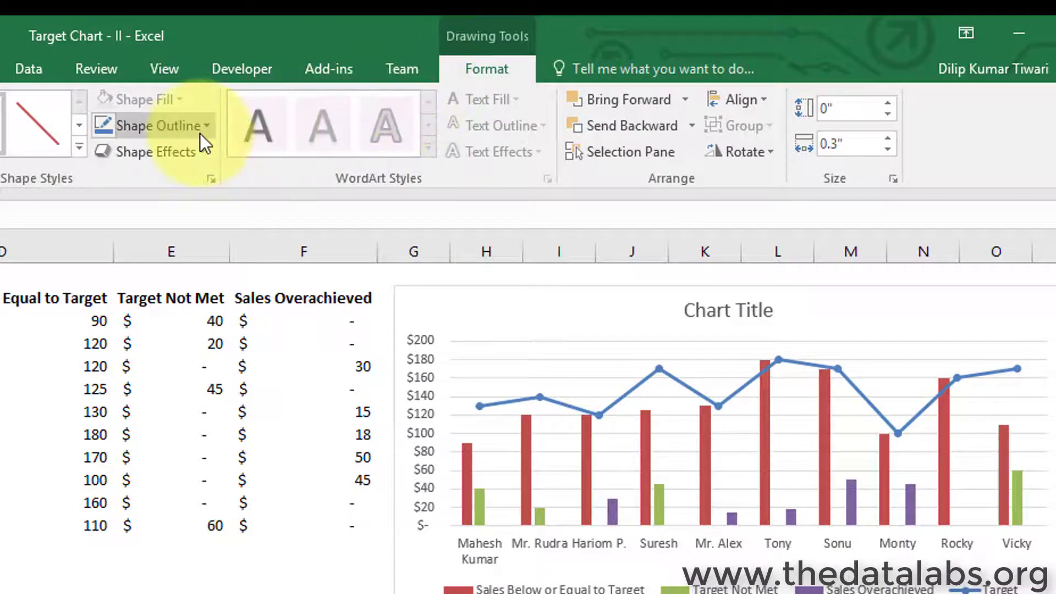
left_click(182, 128)
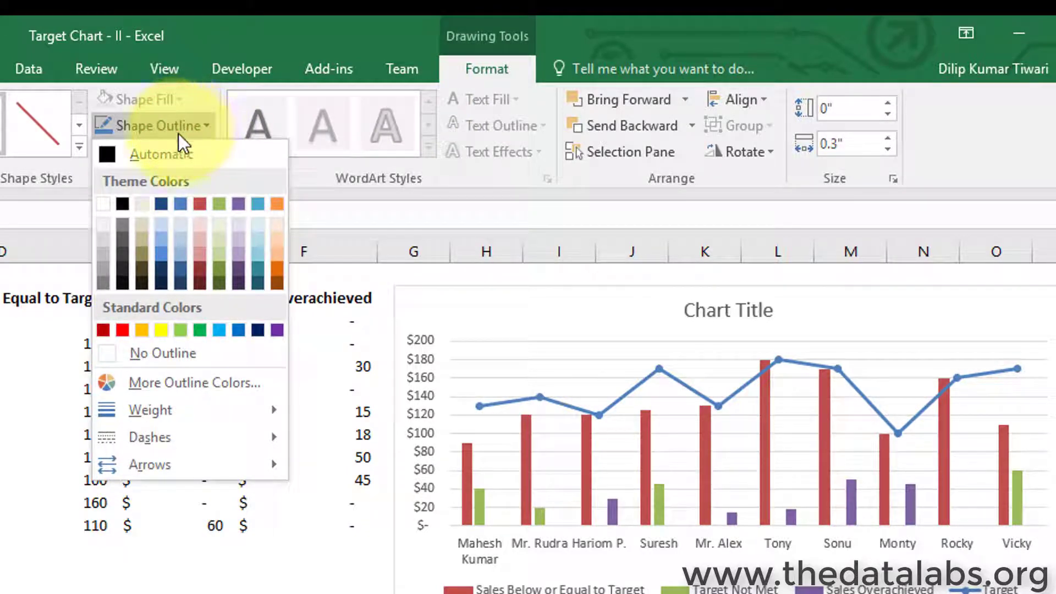
left_click(123, 202)
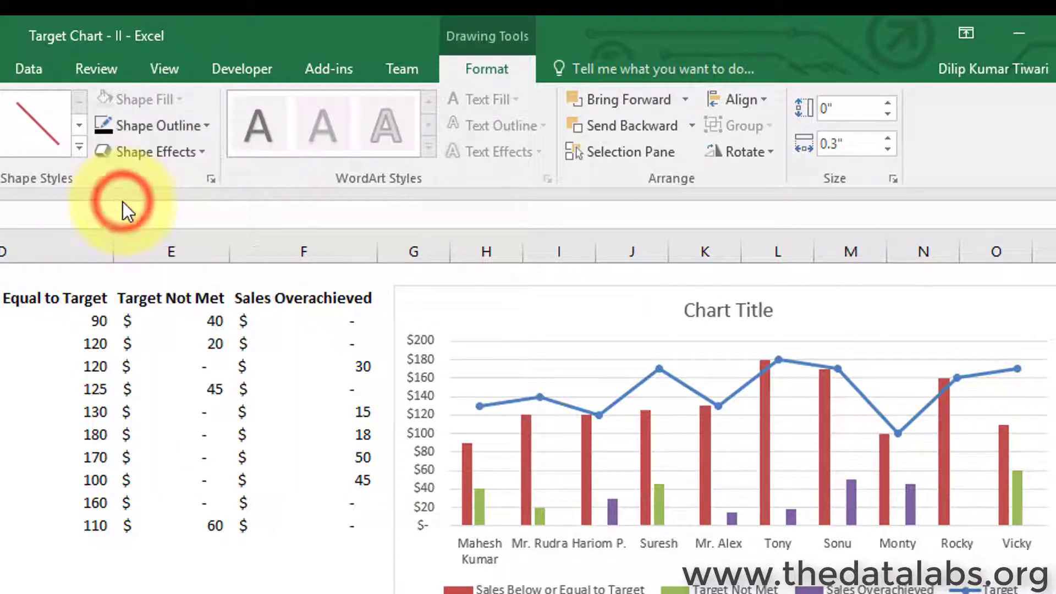
left_click(134, 128)
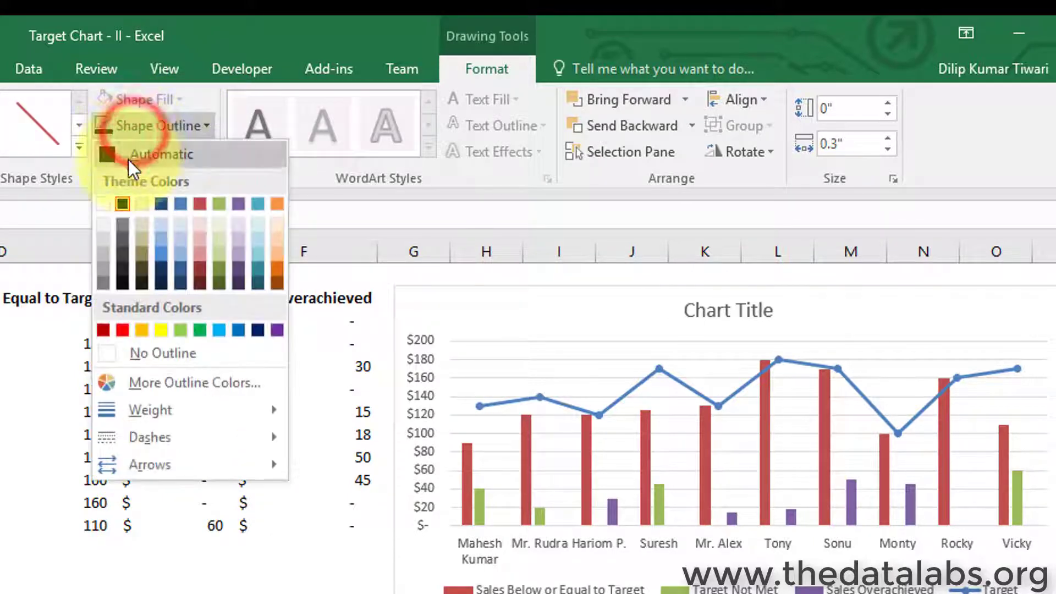
left_click(159, 415)
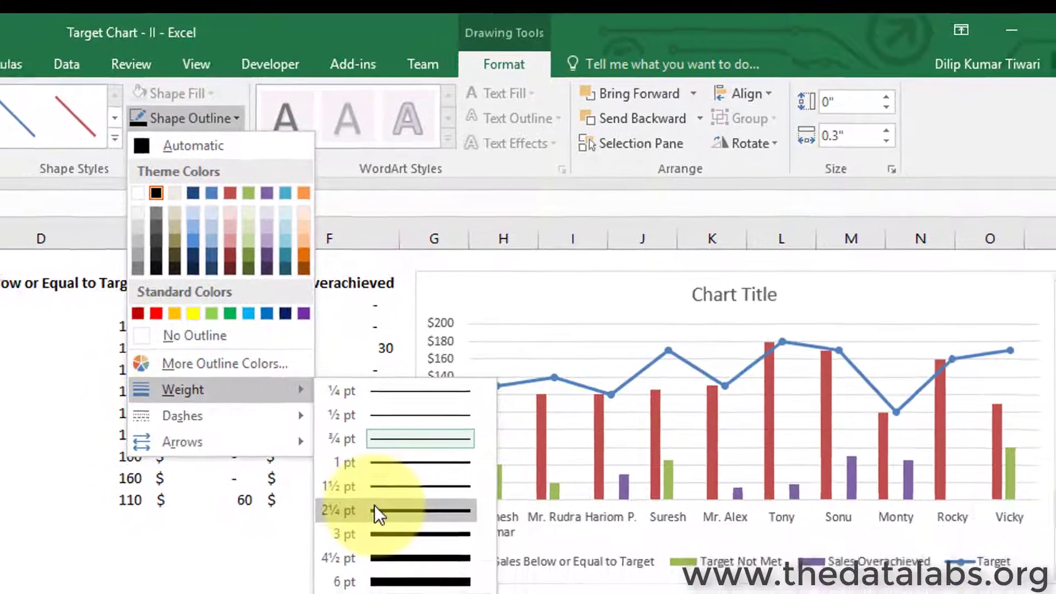
left_click(352, 534)
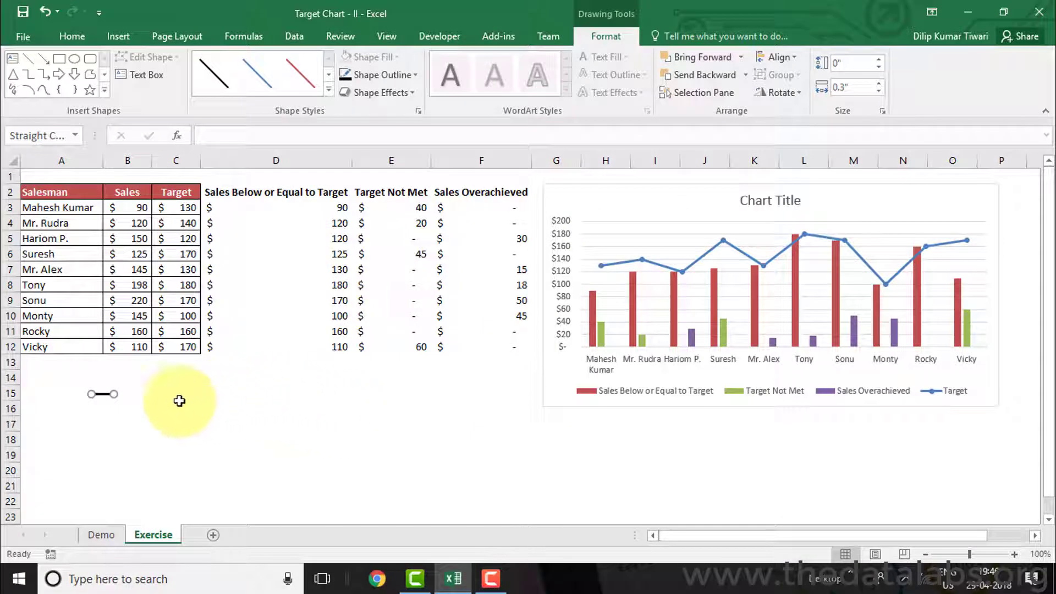
Step: Copy the black line and paste it onto the Target series to replace its round markers
key("ctrl+c")
left_click(106, 394)
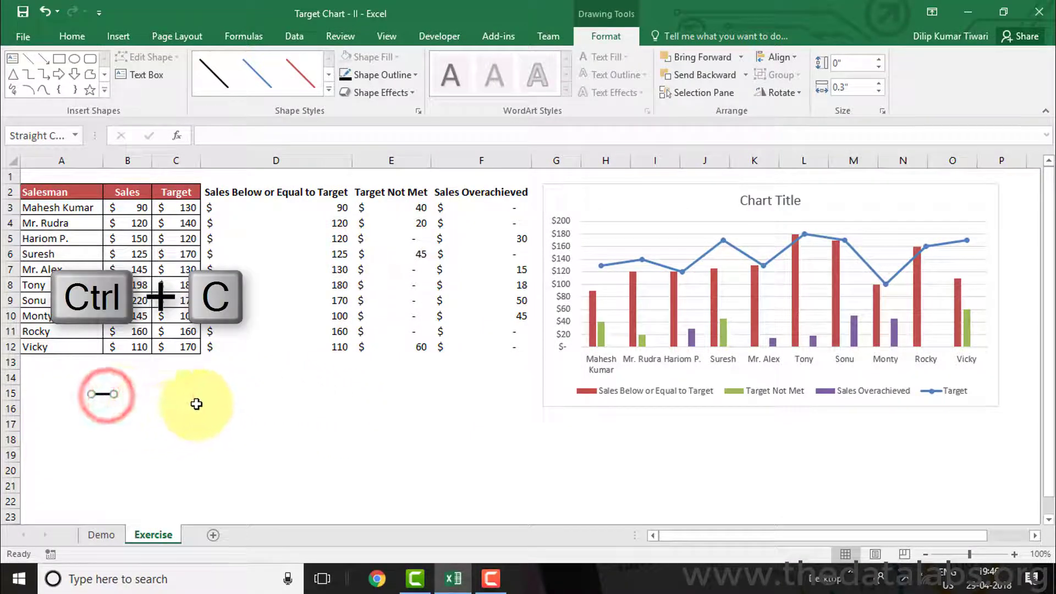
left_click(599, 267)
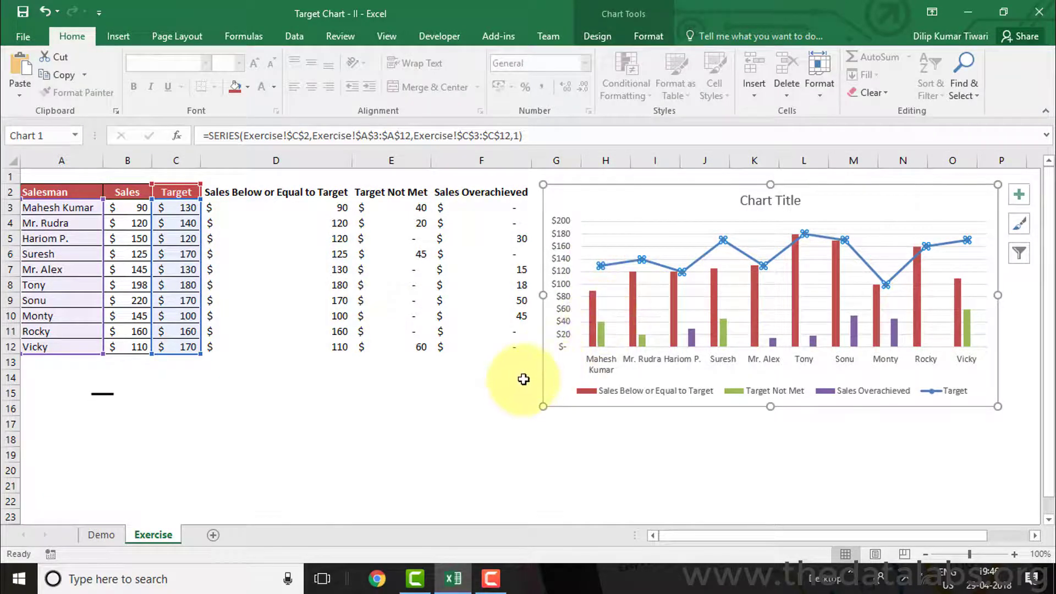
key("ctrl+v")
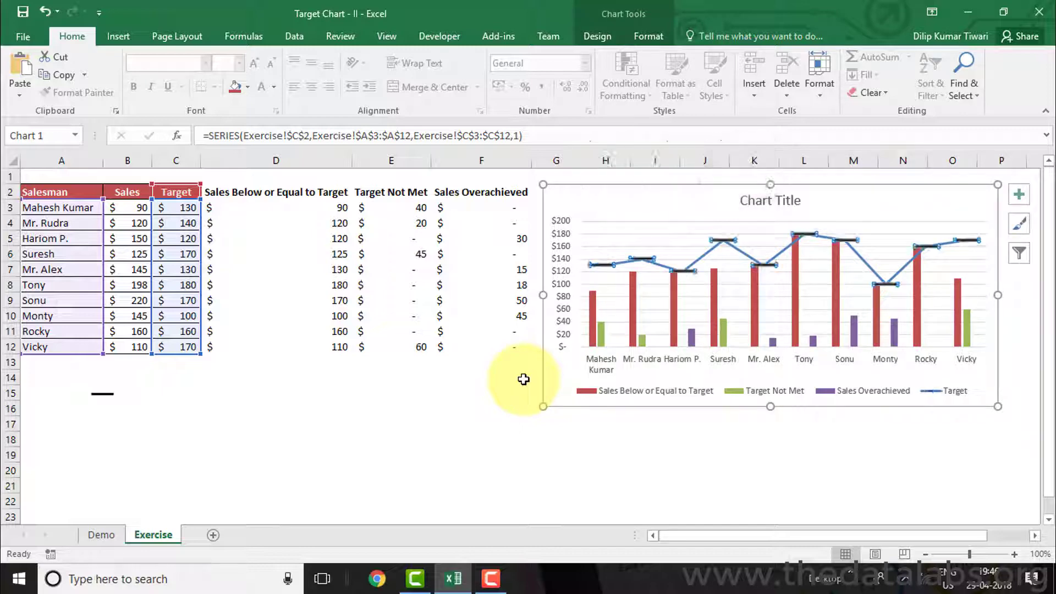
left_click(524, 379)
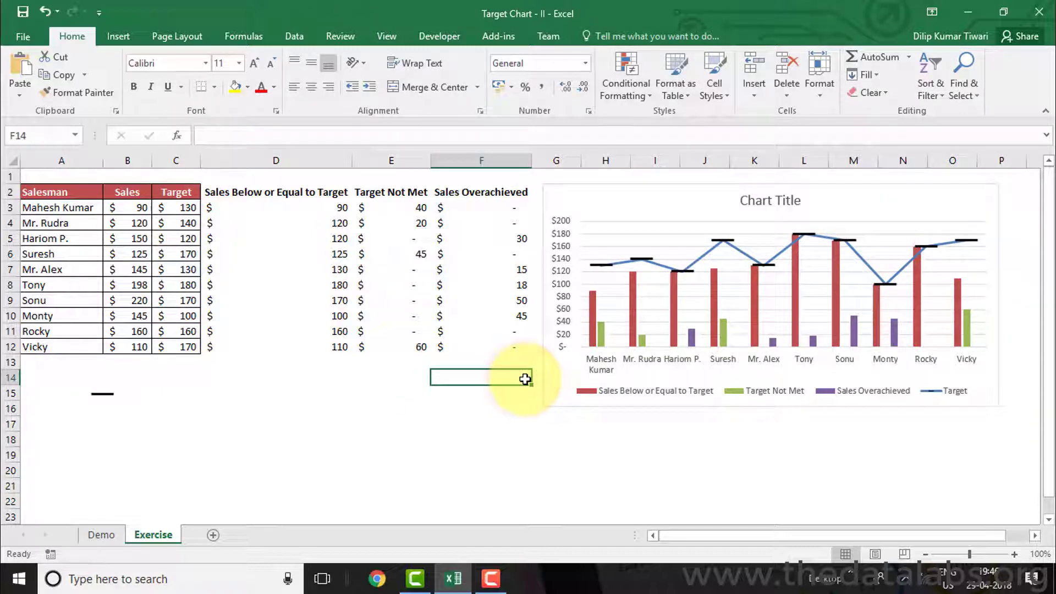
Step: Set the Target series to No Outline to remove its connecting line, leaving only the black dash markers
left_click(700, 261)
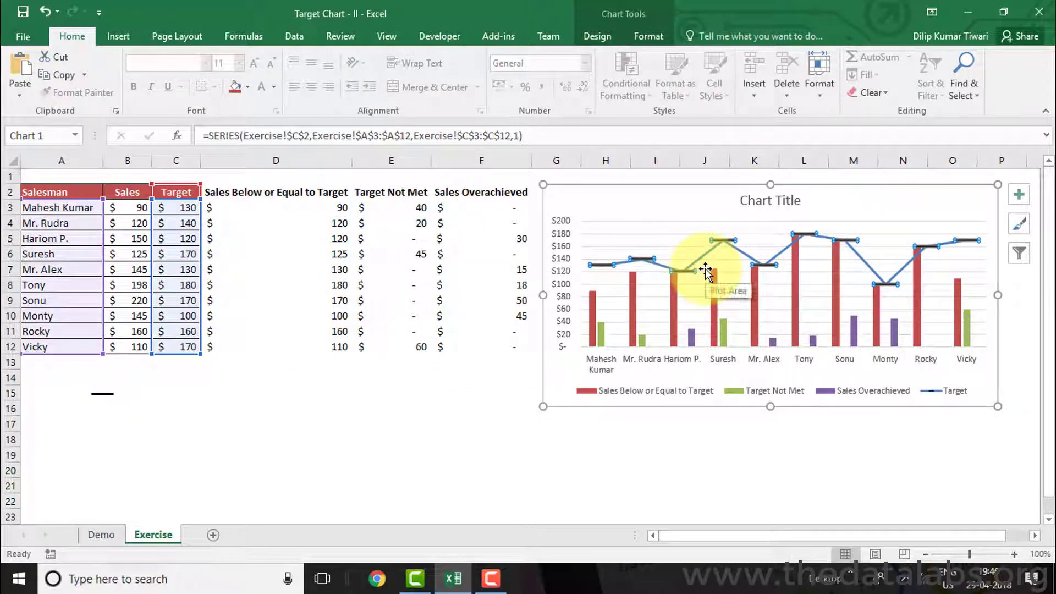
left_click(707, 253)
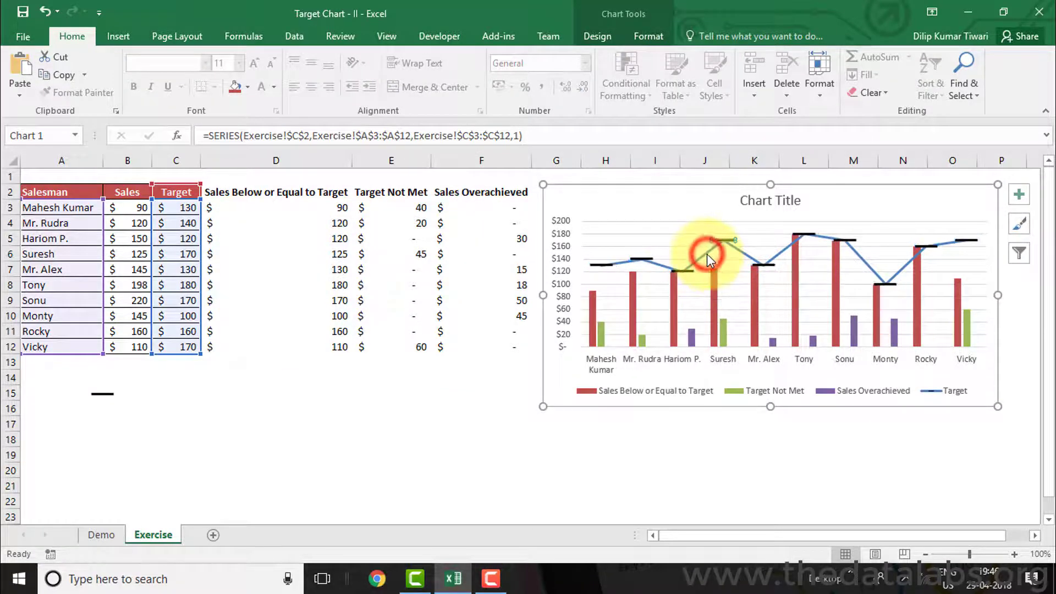
left_click(518, 348)
left_click(684, 250)
left_click(704, 256)
left_click(641, 42)
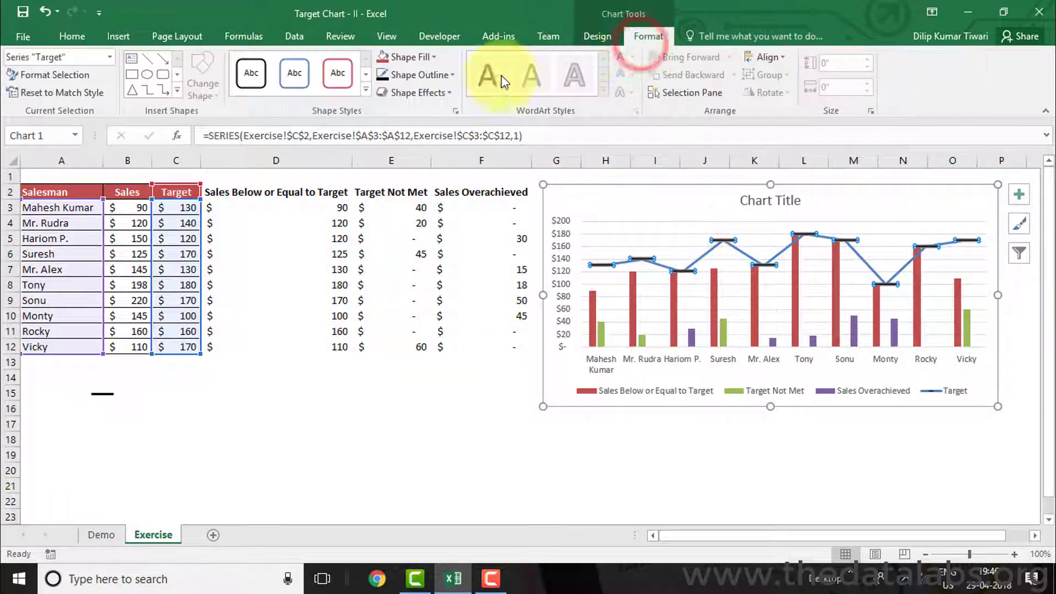
left_click(401, 77)
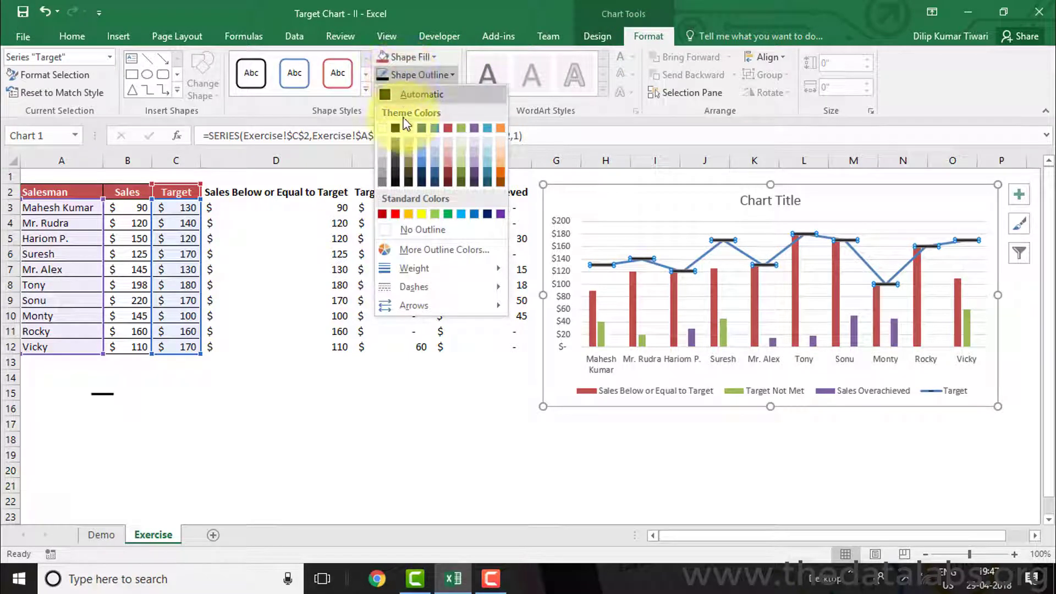
left_click(410, 229)
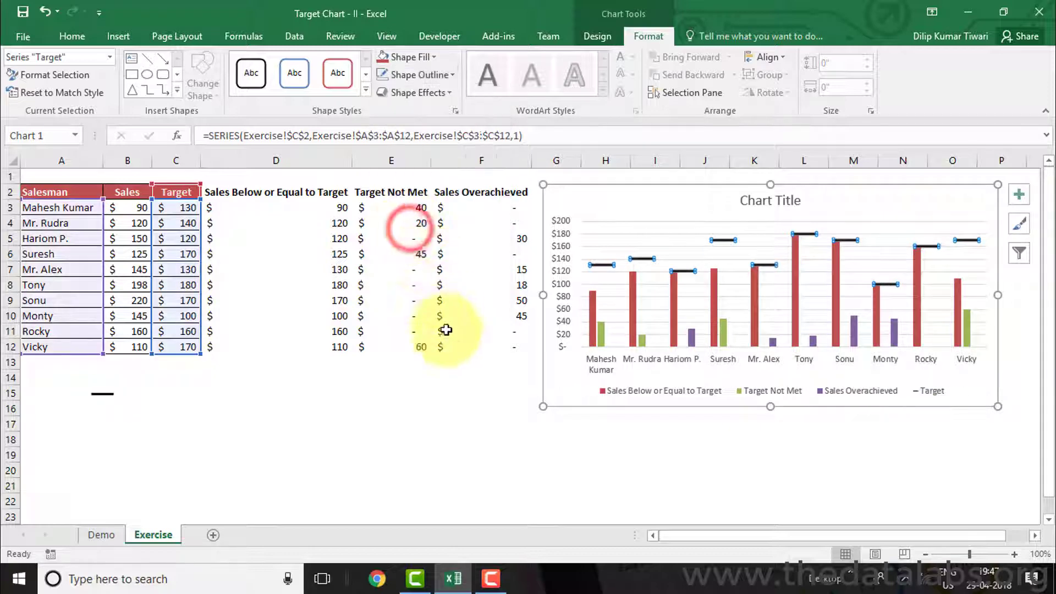
Step: Change the sales column series in the combo chart to Stacked Column, keeping Target as Line with Markers
left_click(443, 415)
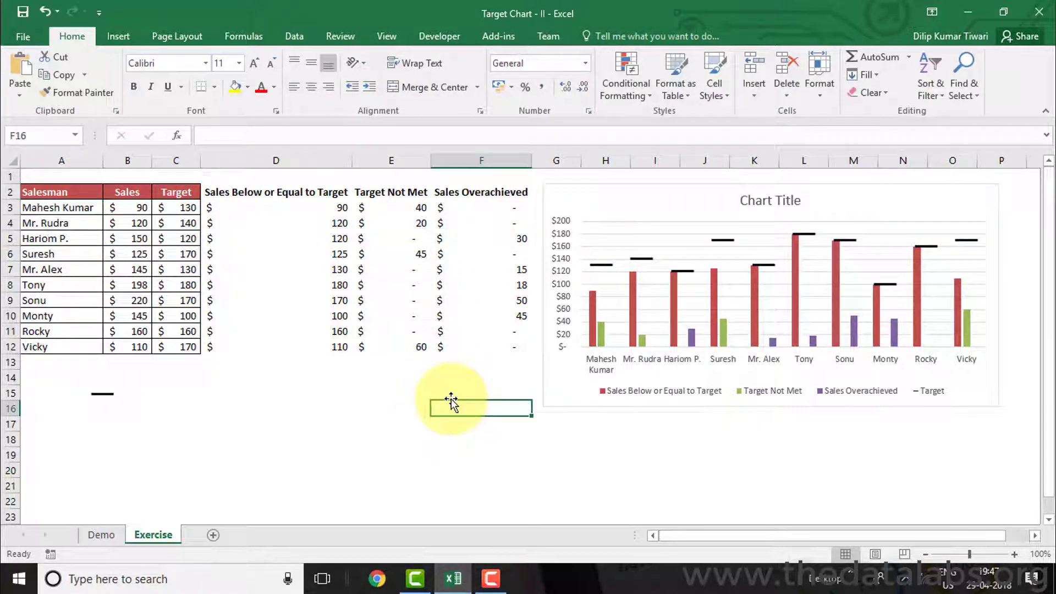
right_click(592, 319)
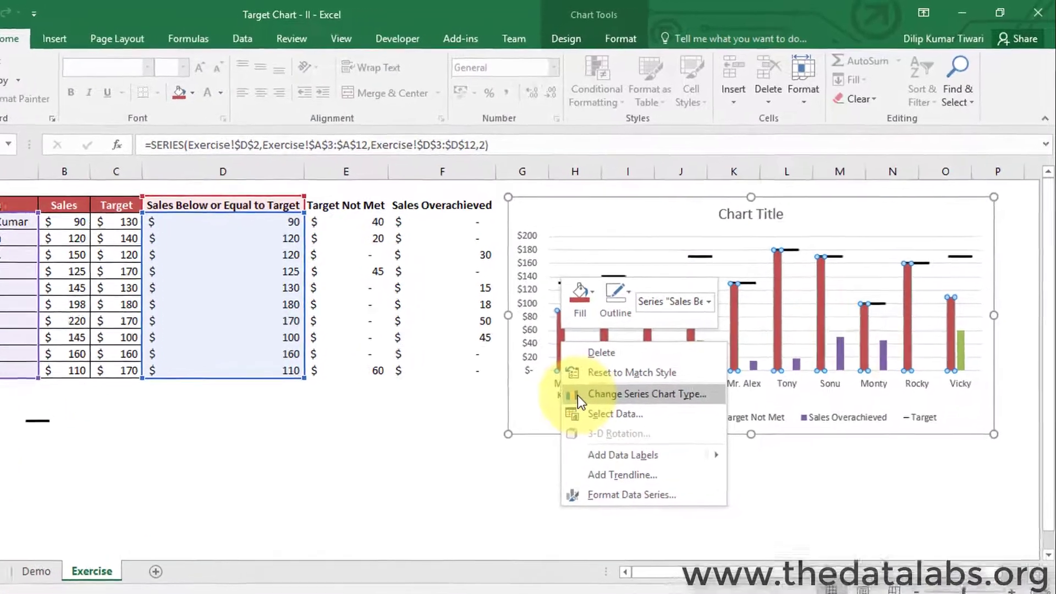
left_click(605, 374)
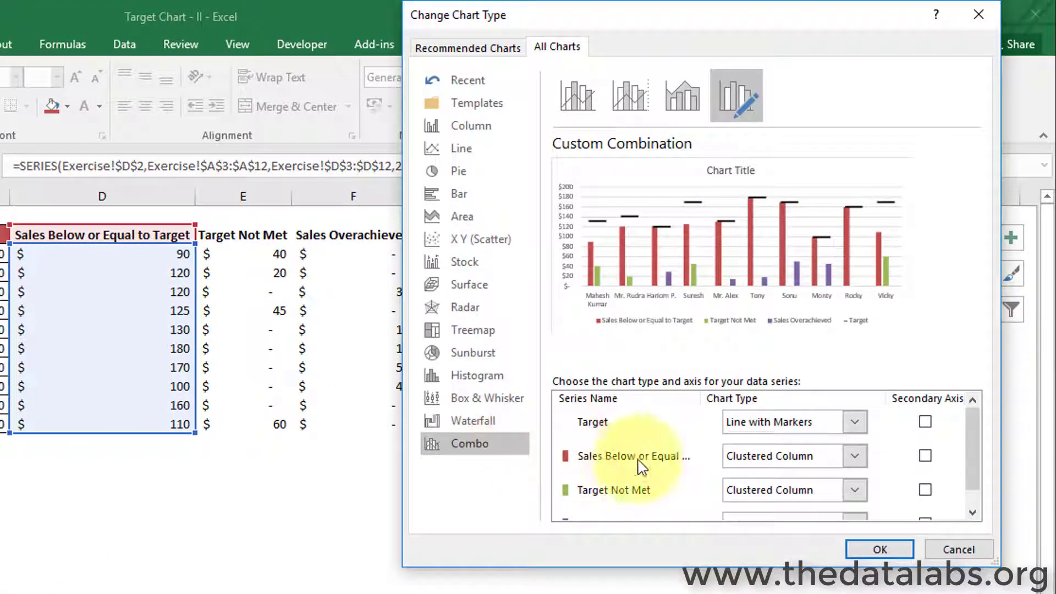
left_click(854, 460)
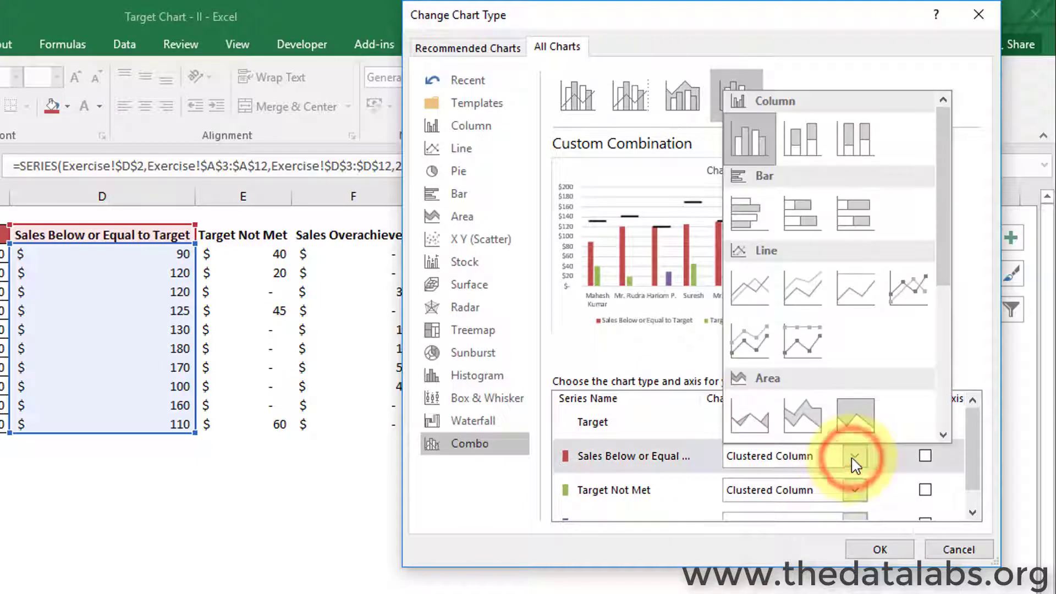
left_click(812, 151)
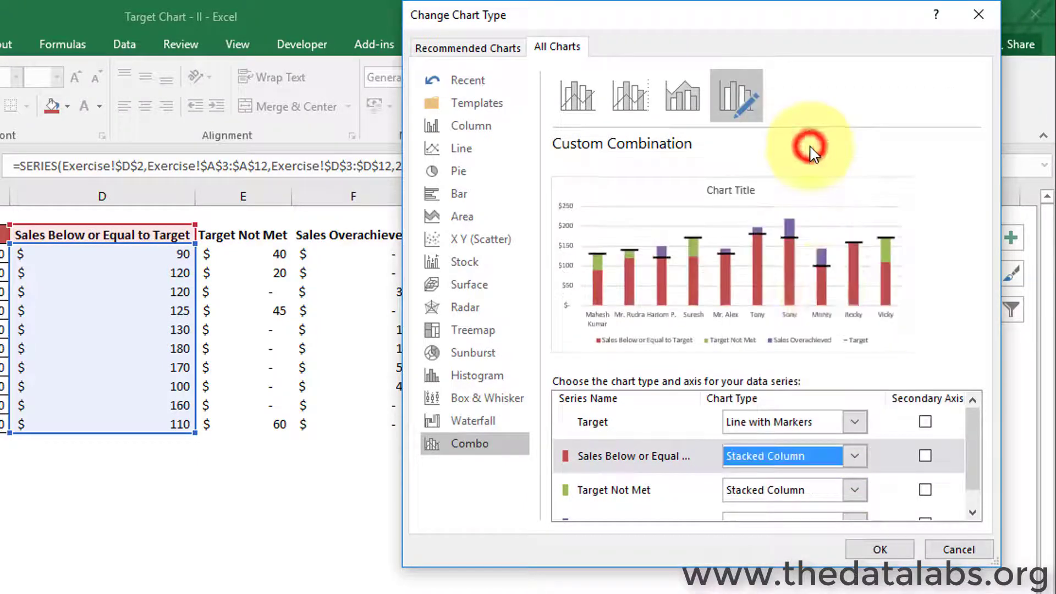
left_click(869, 550)
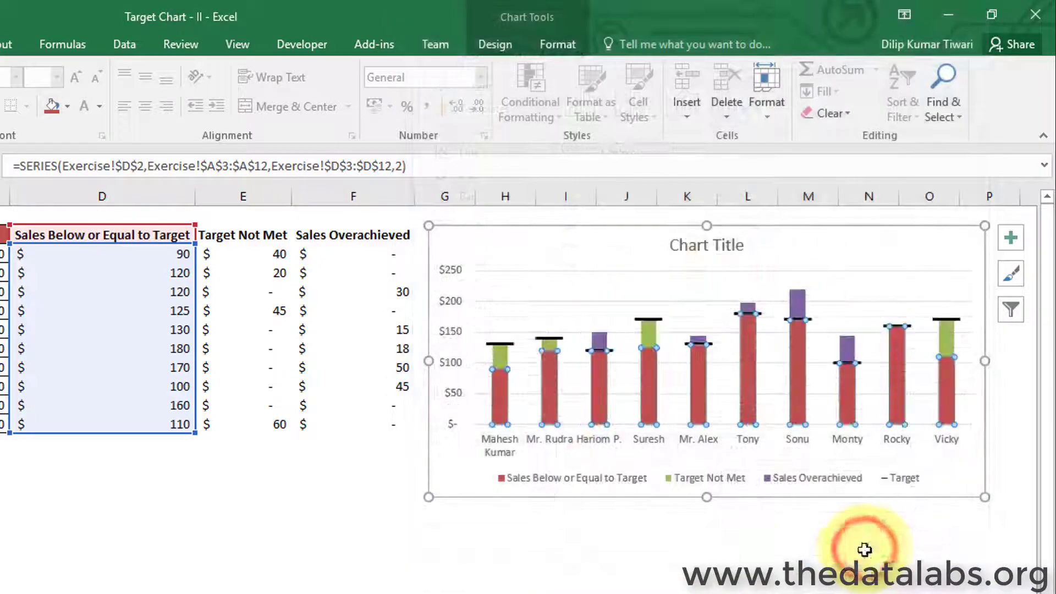
left_click(712, 560)
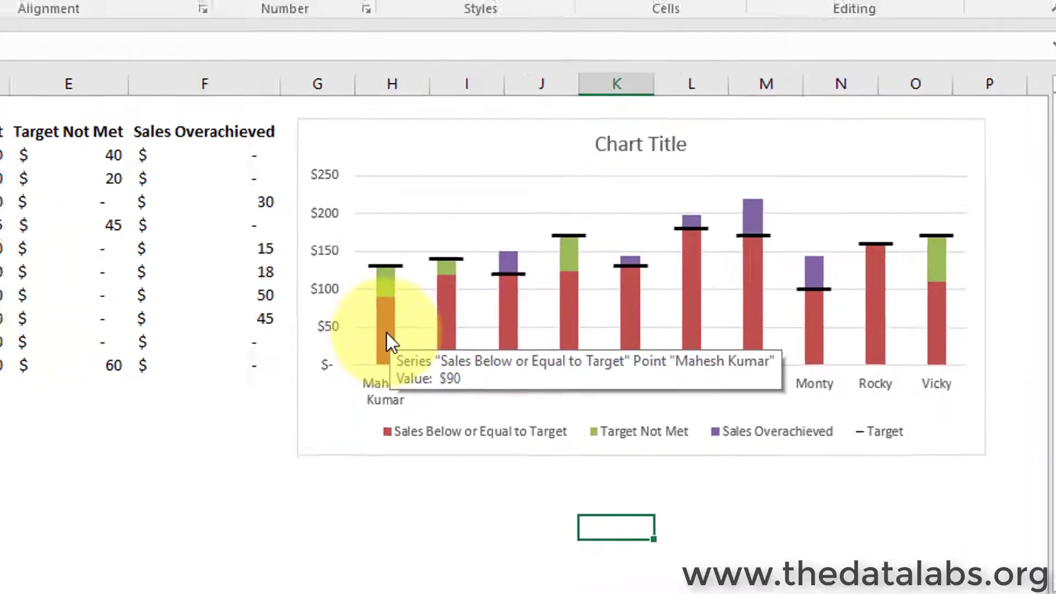
Step: Fill the Sales Below or Equal to Target series with light gray
left_click(255, 308)
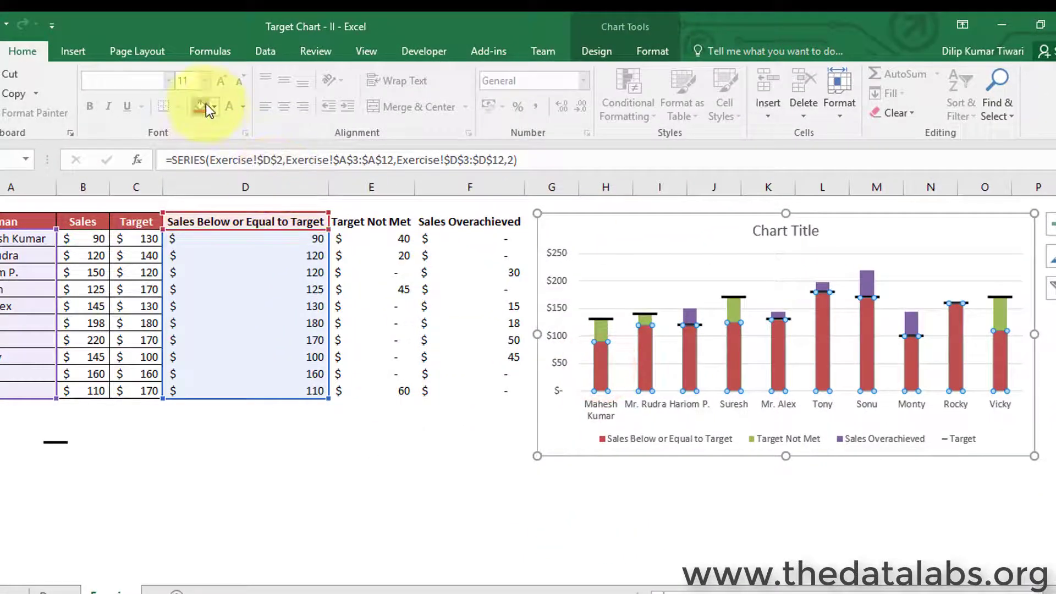
left_click(213, 110)
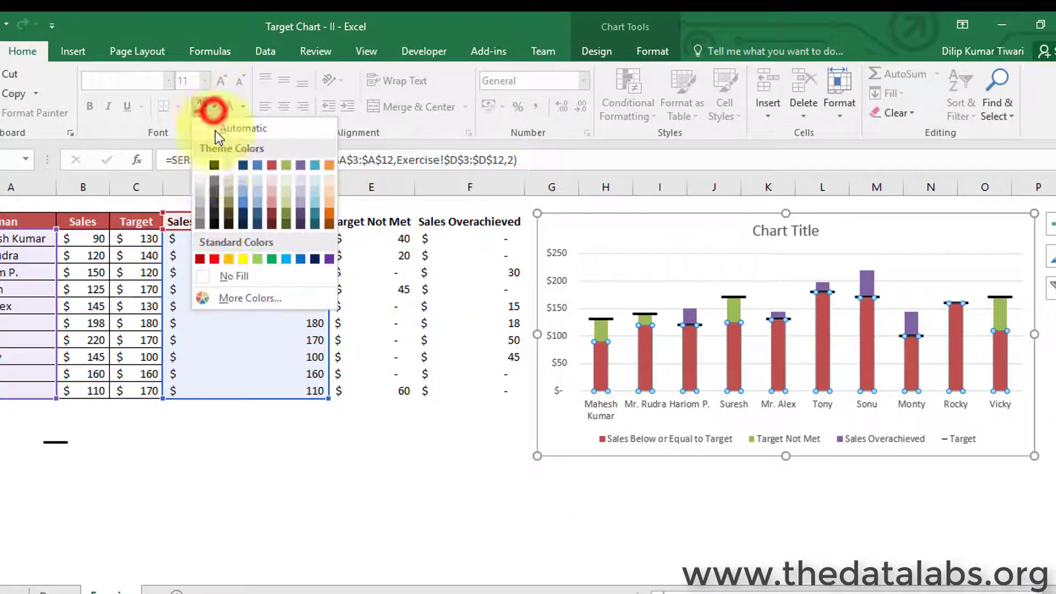
left_click(201, 192)
left_click(402, 474)
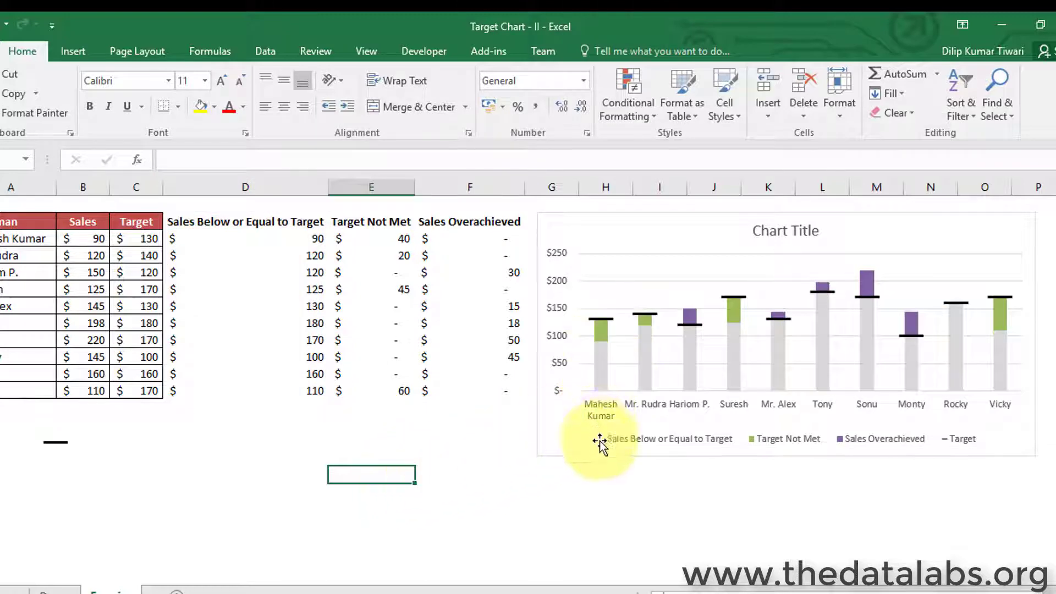
Step: Fill the Target Not Met series with red
left_click(602, 332)
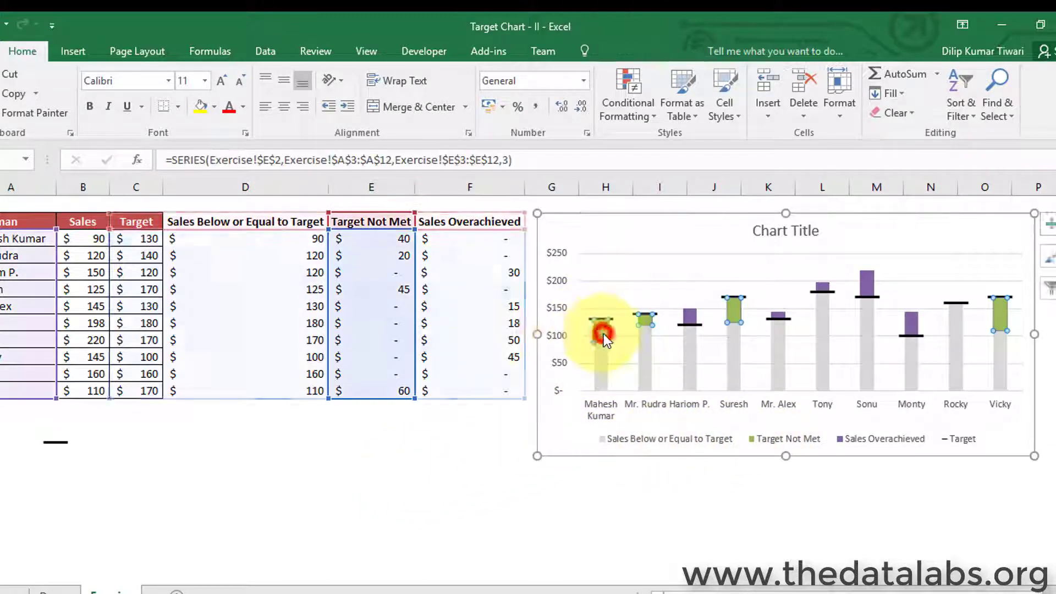
left_click(214, 107)
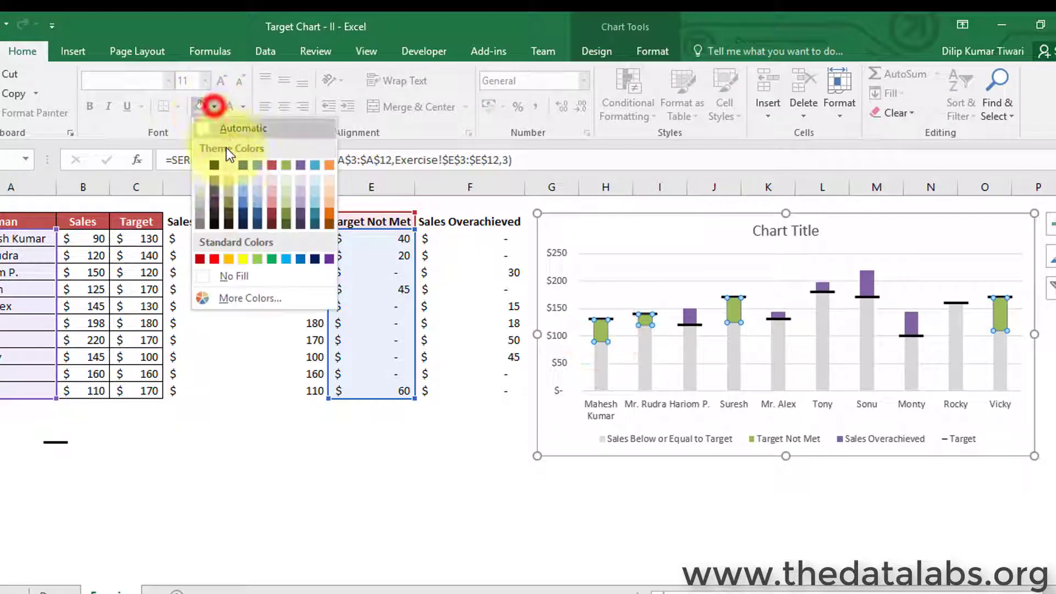
left_click(214, 256)
left_click(392, 488)
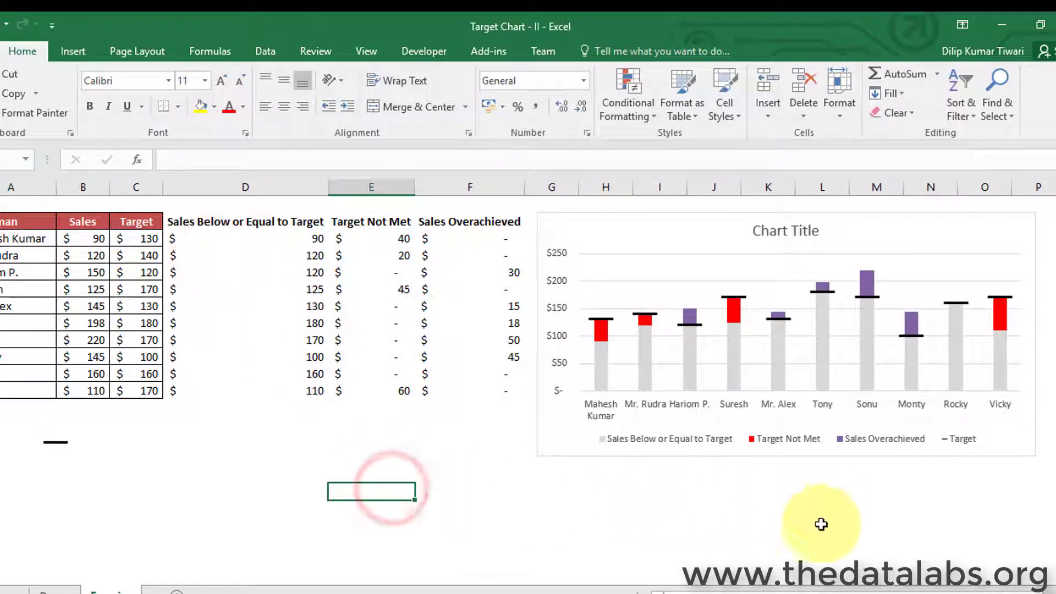
Step: Fill the Sales Overachieved series with green
left_click(865, 282)
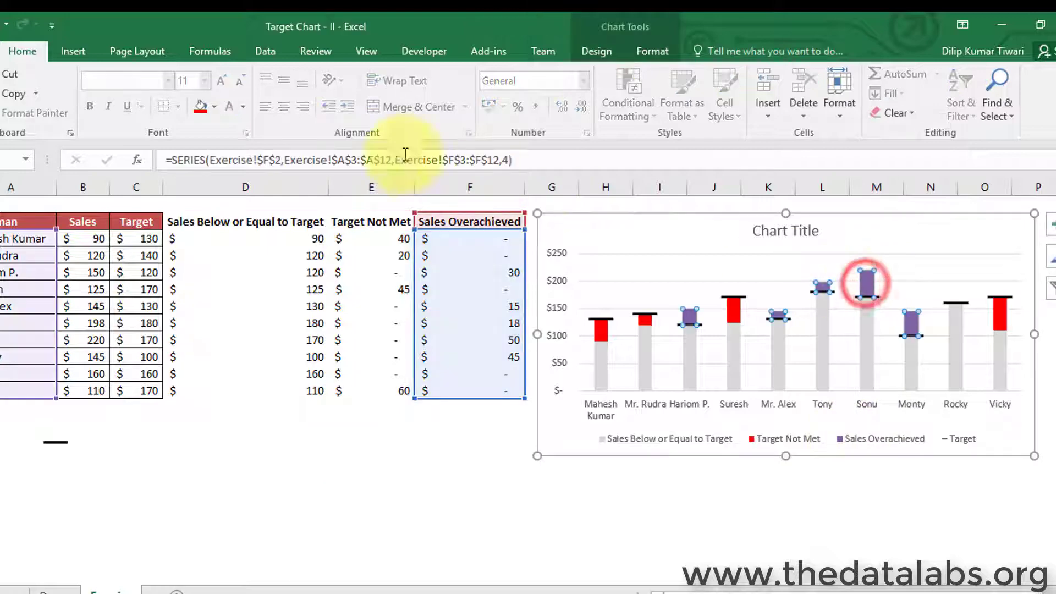
left_click(214, 107)
left_click(272, 259)
left_click(339, 438)
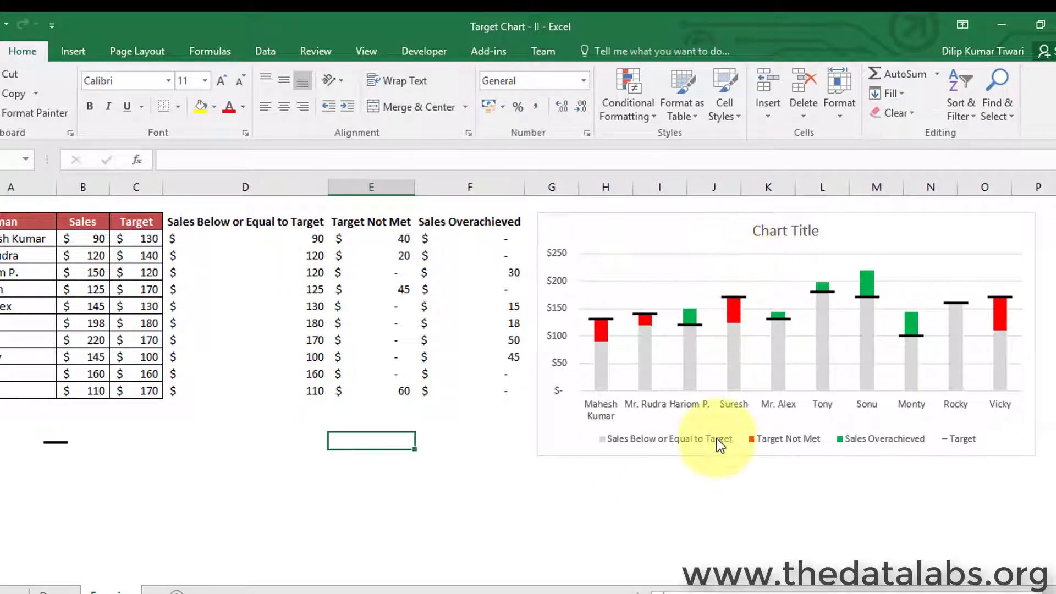
Step: Delete the legend and the horizontal gridlines from the chart
key("Delete")
left_click(679, 439)
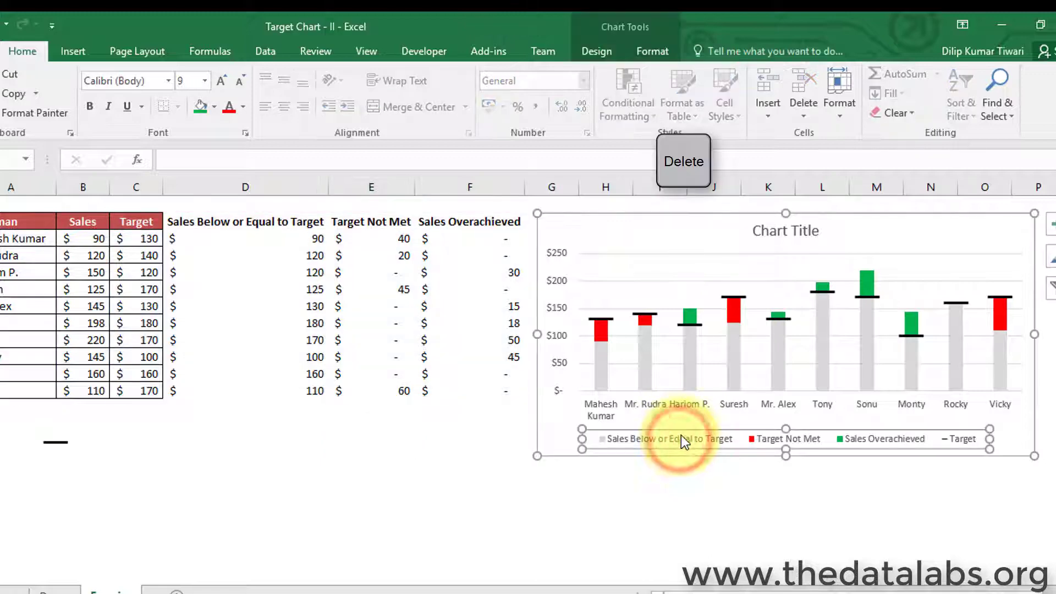
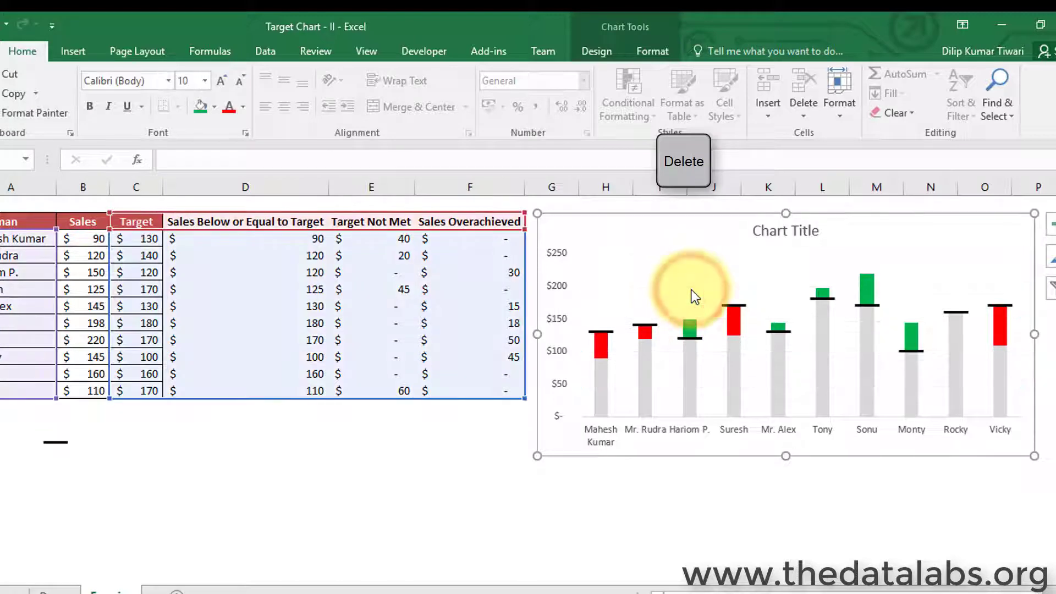
left_click(662, 492)
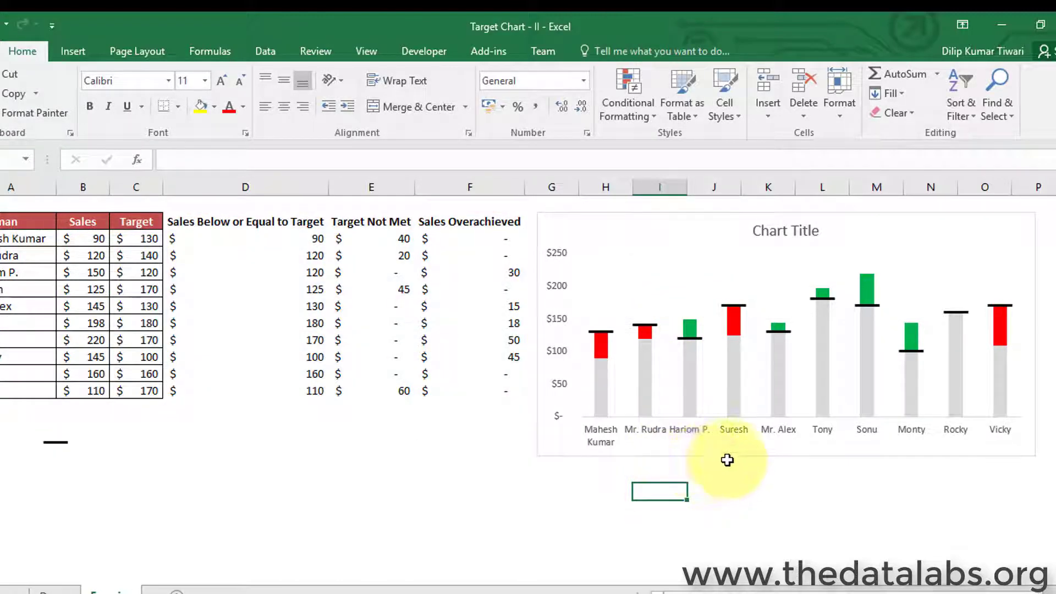
Step: Add data labels to the gray Sales Below or Equal to Target series
left_click(711, 220)
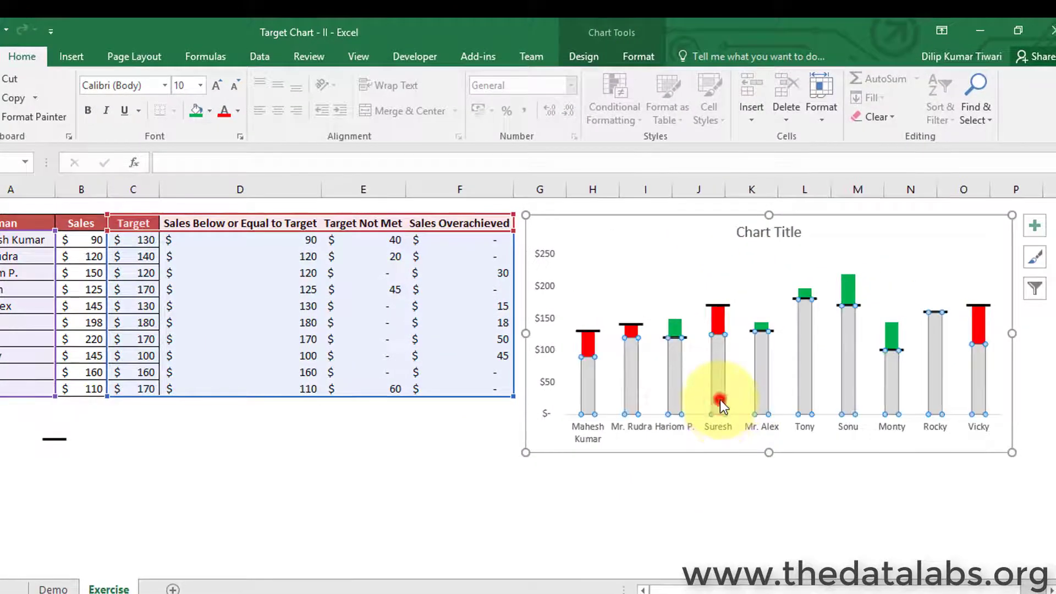
left_click(721, 399)
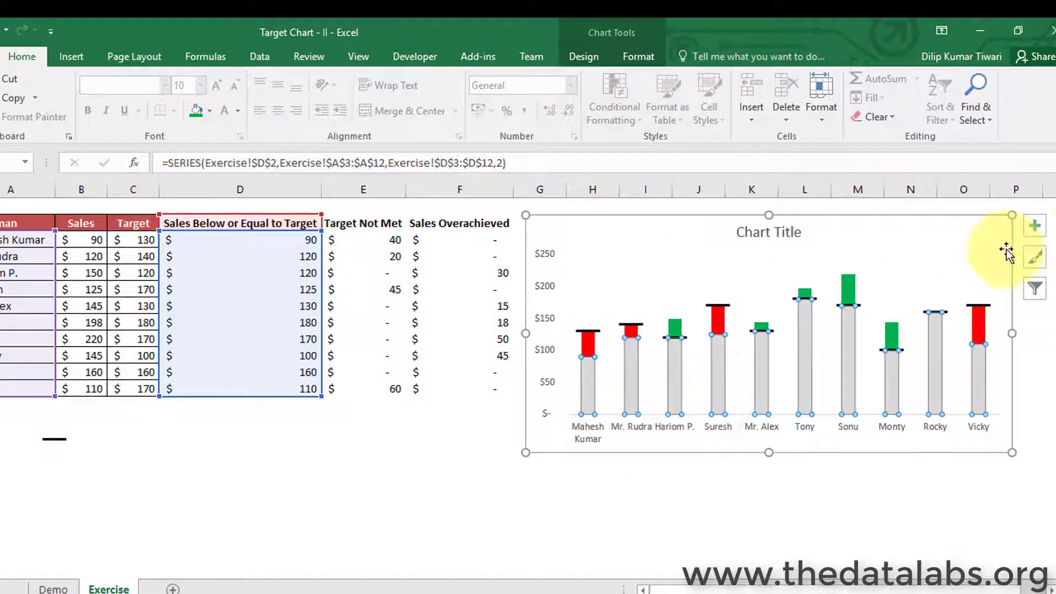
left_click(1033, 234)
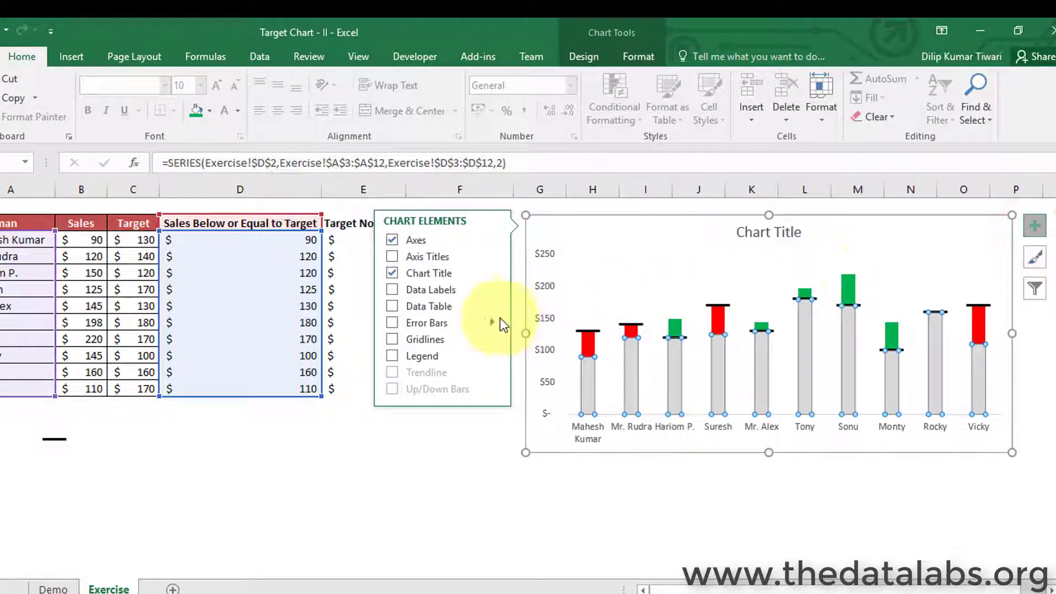
left_click(389, 289)
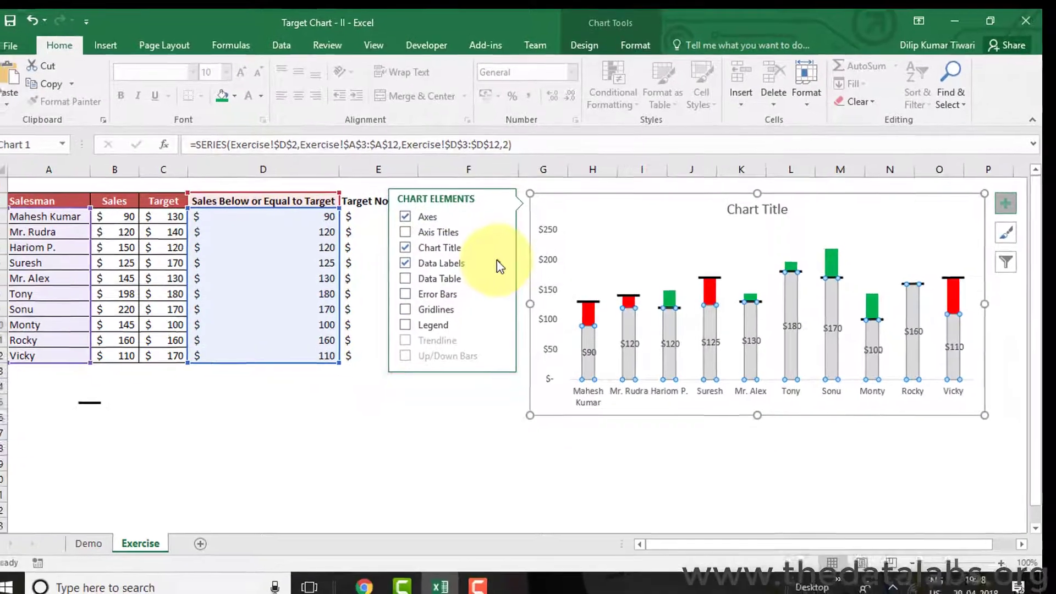
Step: Make the gray series' data labels show values from the Target cells C3:C12 instead of the series value
left_click(493, 289)
left_click(559, 326)
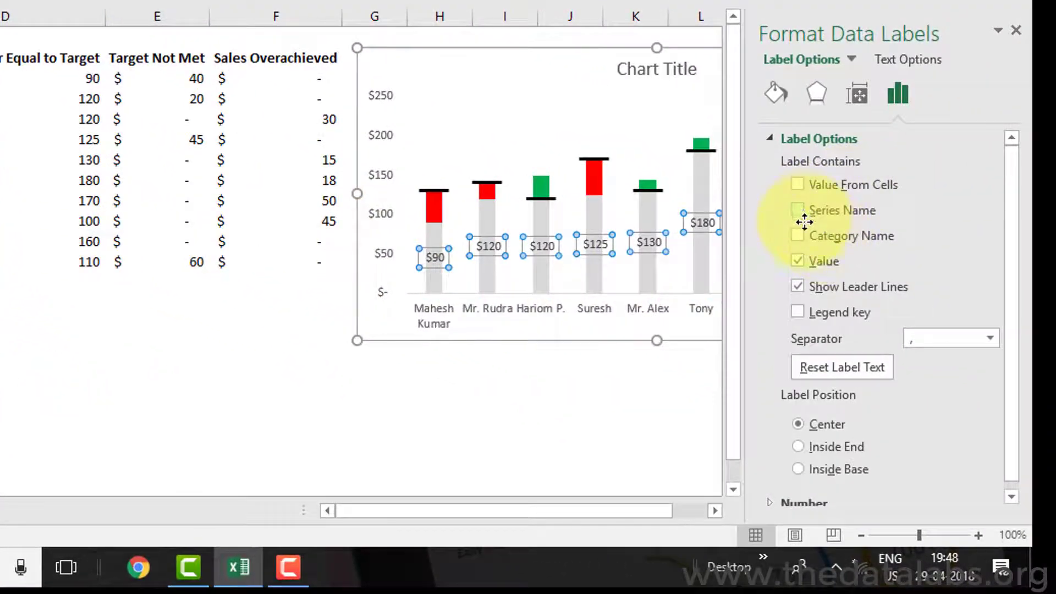
left_click(797, 260)
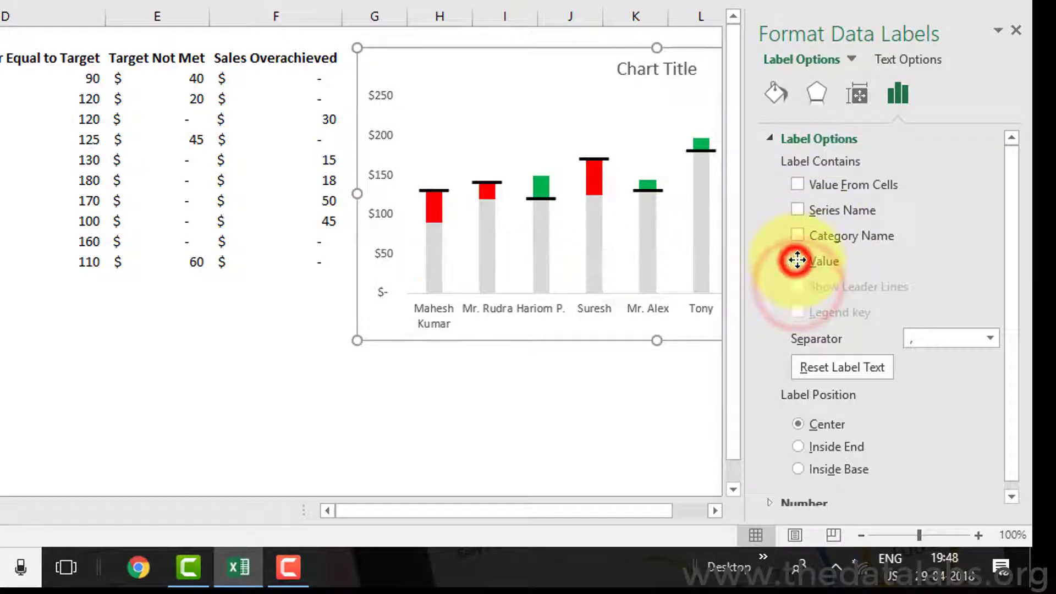
left_click(792, 185)
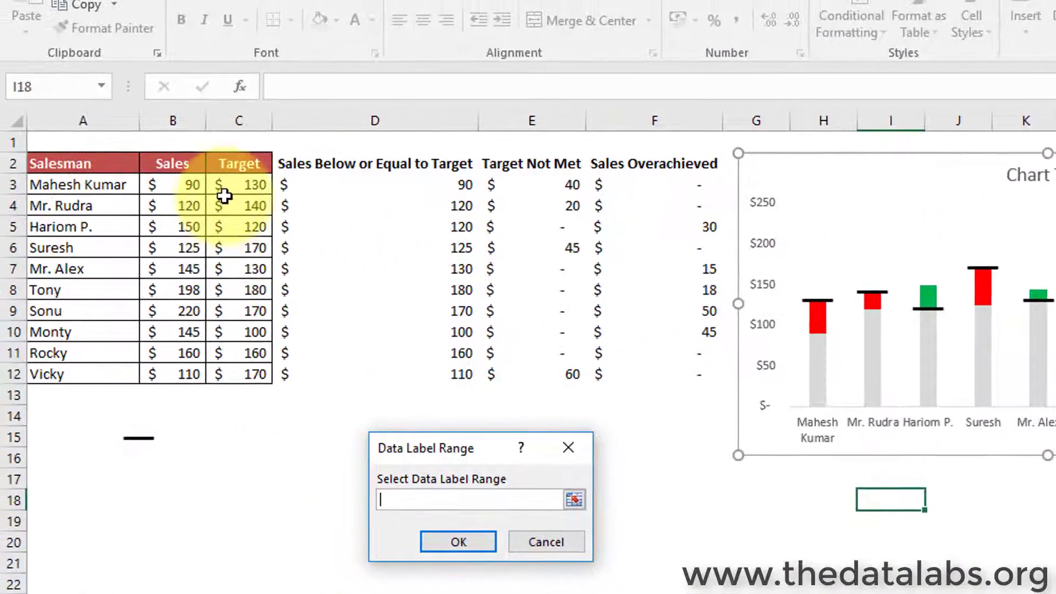
left_click_drag(223, 186, 245, 379)
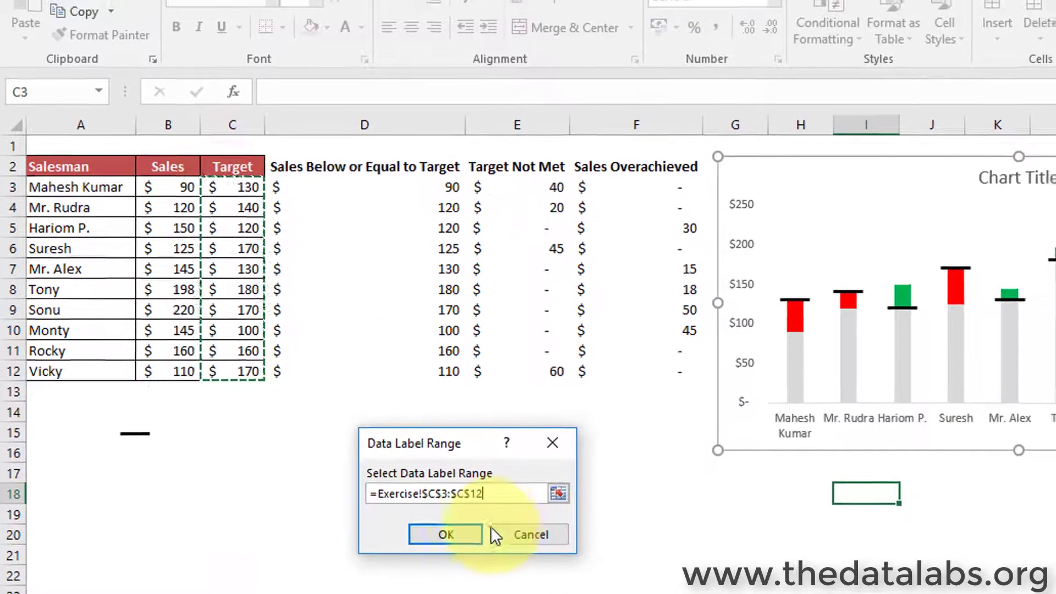
left_click(473, 542)
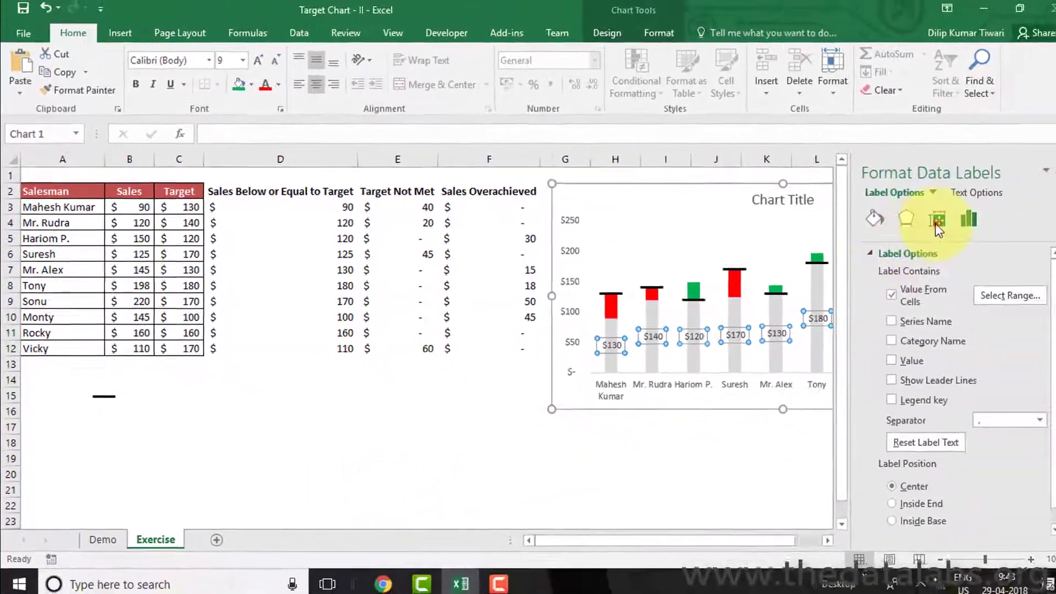
Step: Set the text direction of the gray series' data labels to Rotate all text 270°
left_click(907, 221)
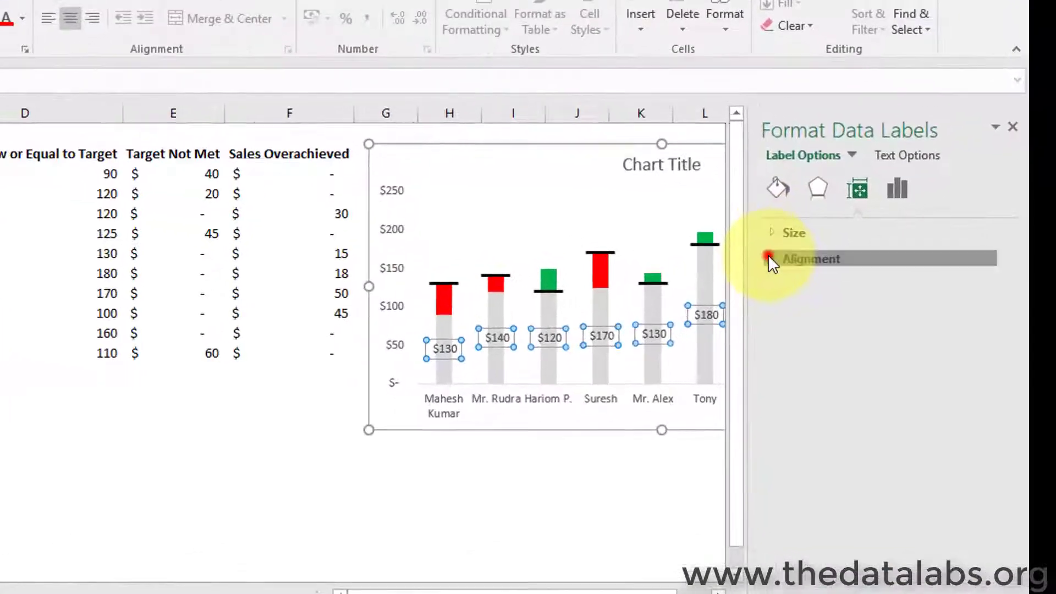
left_click(842, 274)
left_click(981, 311)
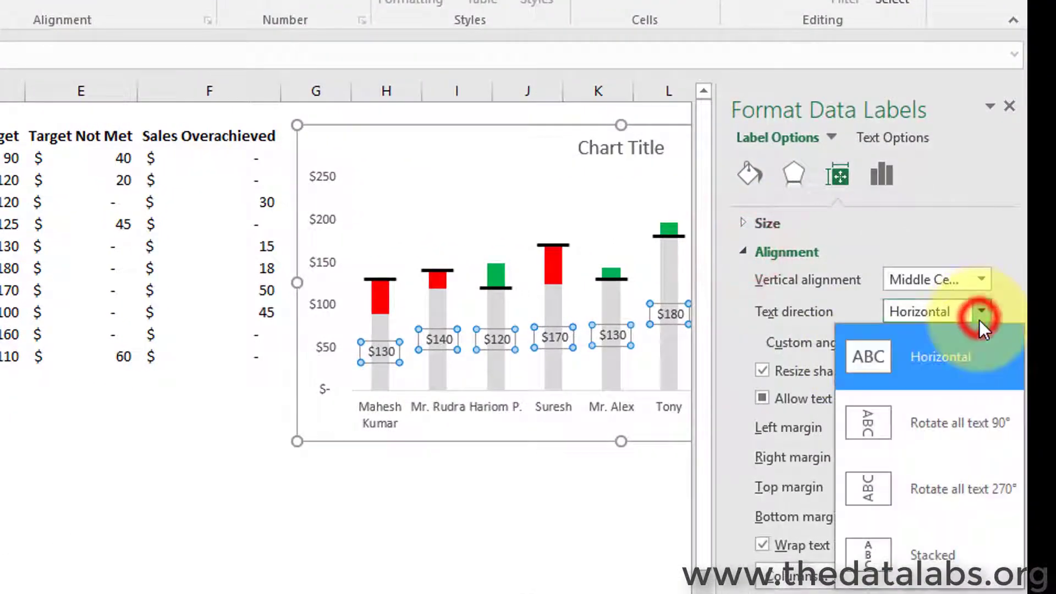
left_click(872, 485)
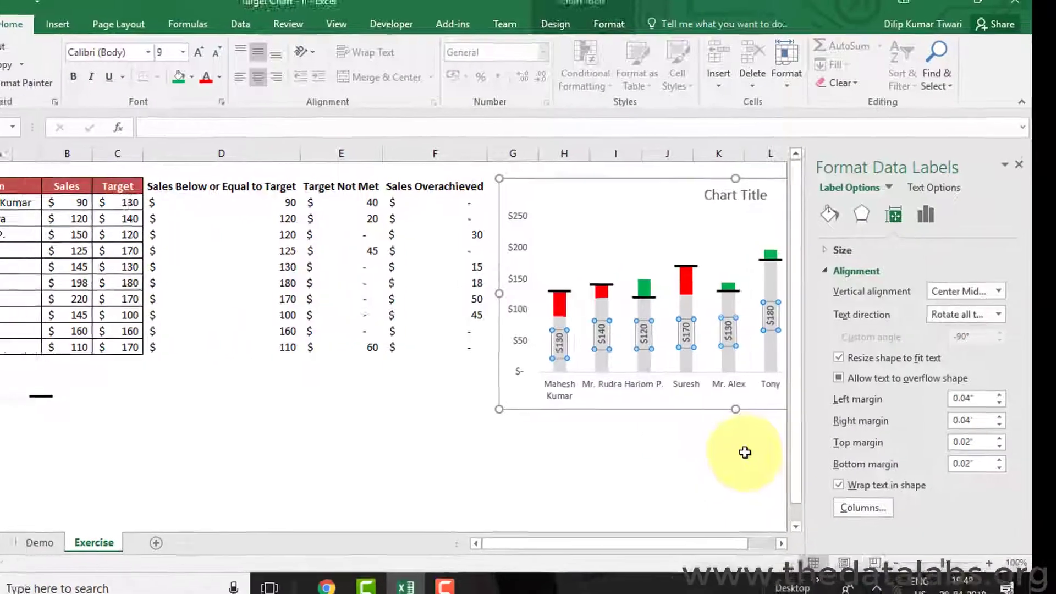
left_click(697, 474)
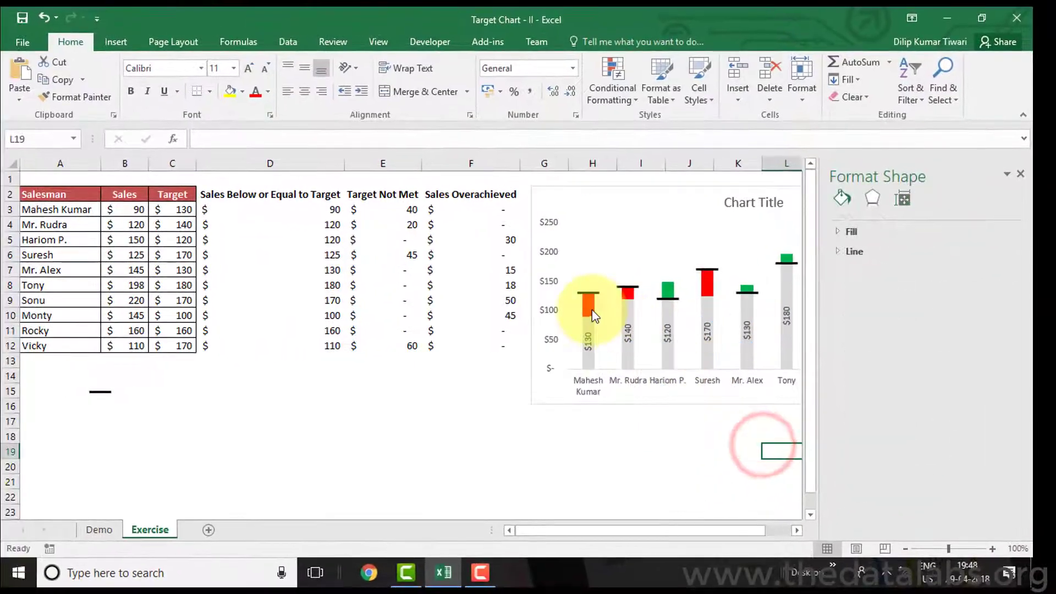
Step: Close the formatting pane and add data labels to the red Target Not Met series
left_click(482, 304)
left_click(1019, 176)
left_click(997, 197)
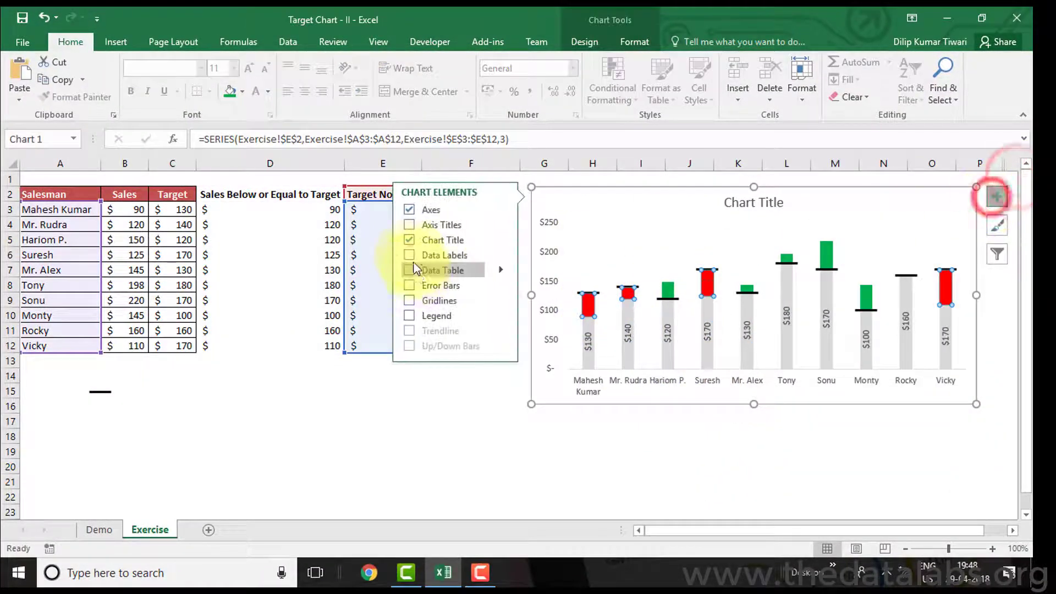
Step: Delete the empty Target Not Met data labels one by one on the columns that have no red segment
left_click(668, 297)
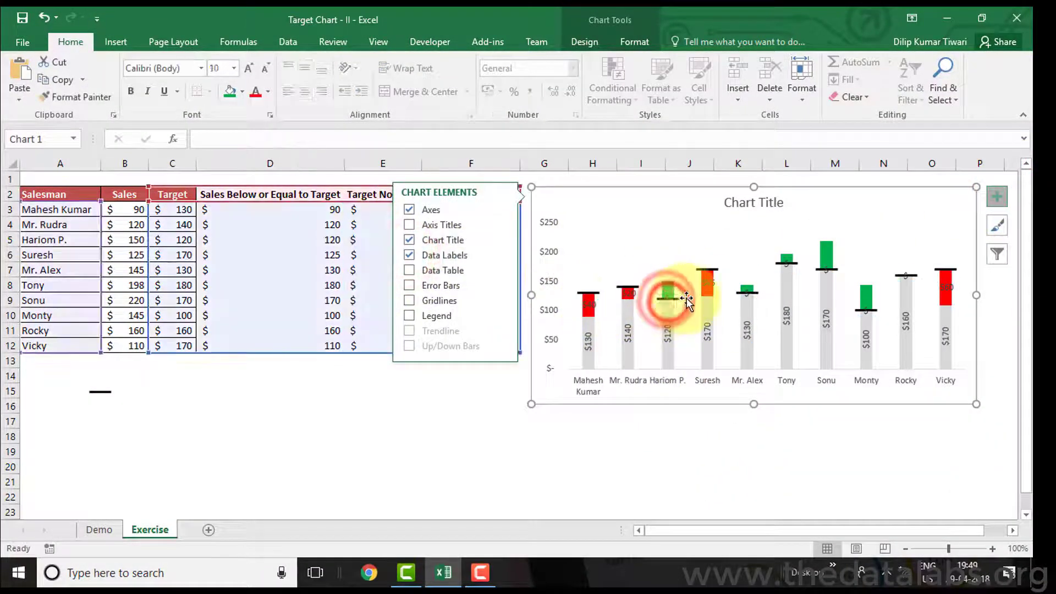
left_click(745, 294)
key("Delete")
left_click(787, 264)
key("Delete")
left_click(825, 272)
key("Delete")
left_click(865, 306)
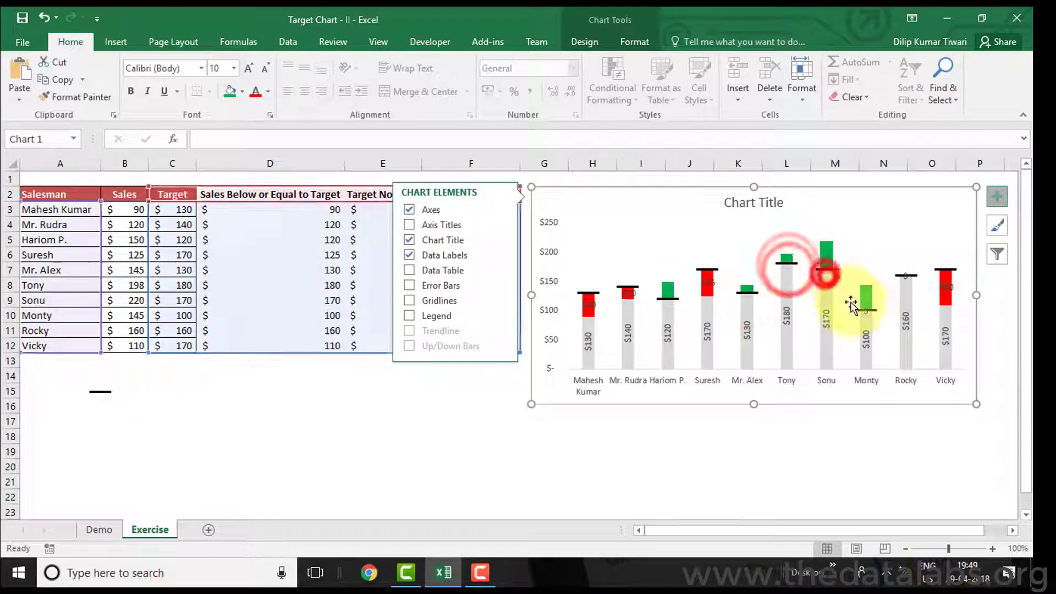
key("Delete")
left_click(906, 277)
key("Delete")
Step: Add data labels to the green Sales Overachieved series and delete the empty ones on columns without a green segment
left_click(827, 255)
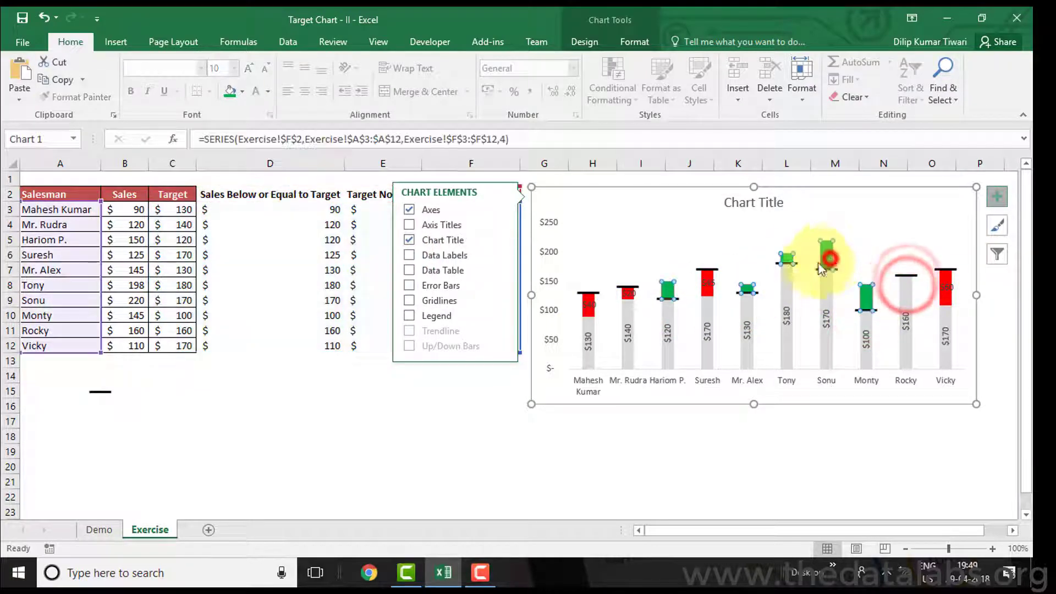
left_click(410, 256)
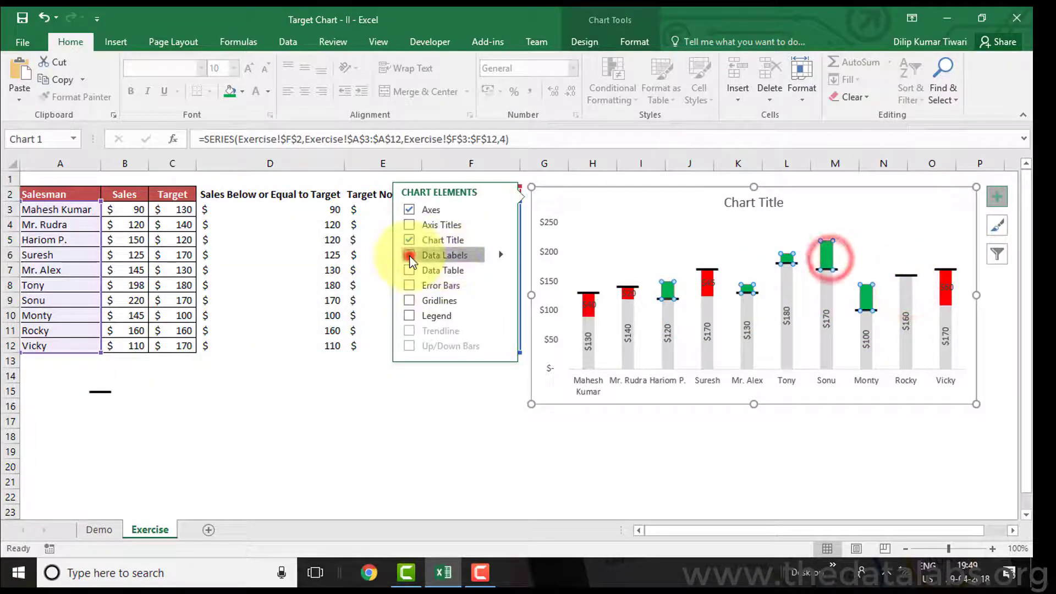
left_click(587, 286)
left_click(626, 288)
left_click(706, 269)
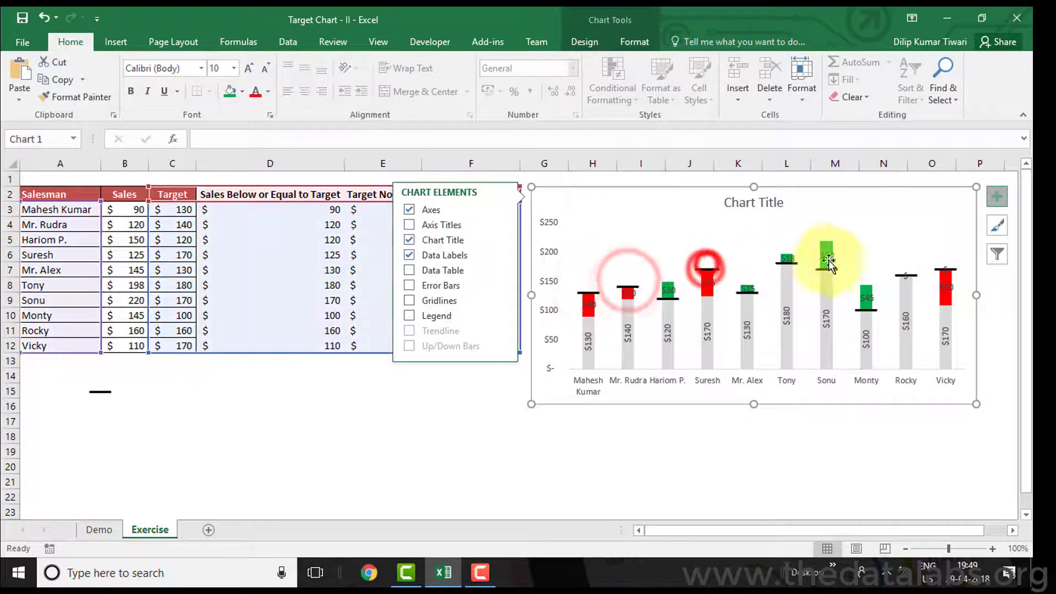
left_click(905, 273)
left_click(944, 269)
left_click(996, 197)
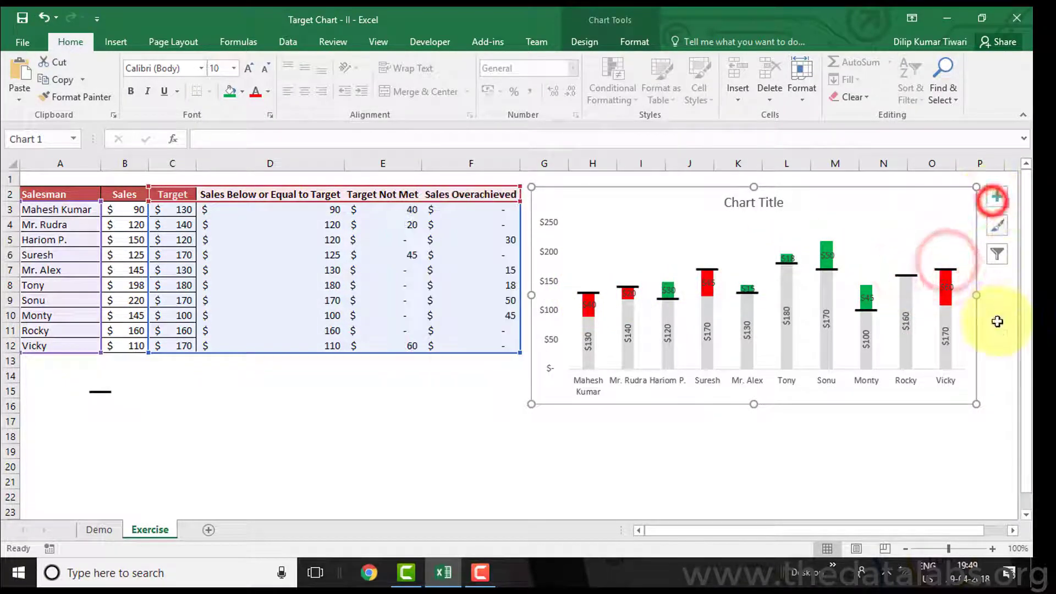
Step: Replace the chart's placeholder title with "Sales vs Target"
double_click(751, 202)
left_click(1021, 176)
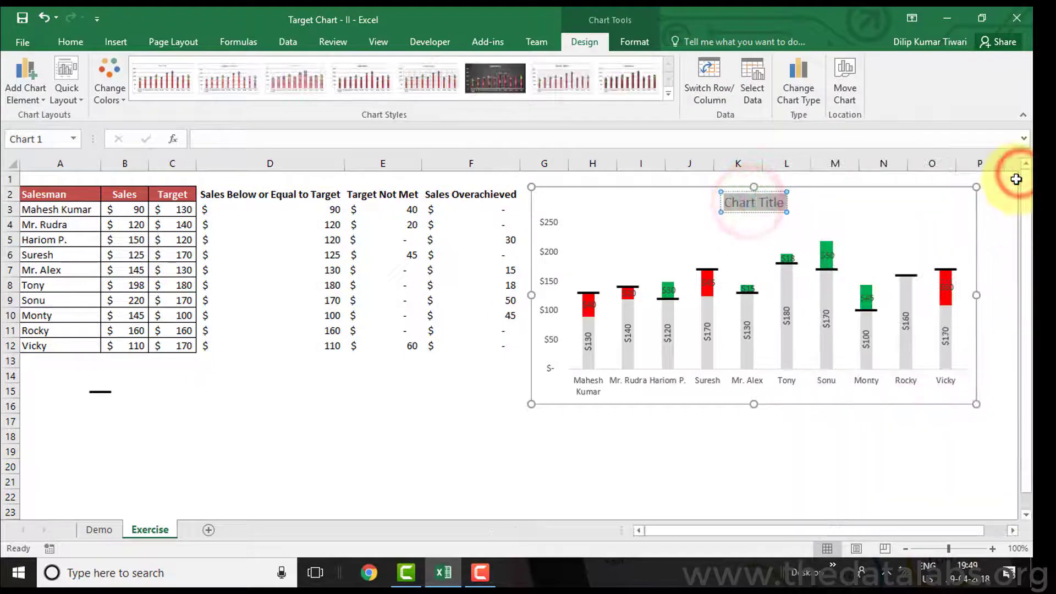
left_click(728, 440)
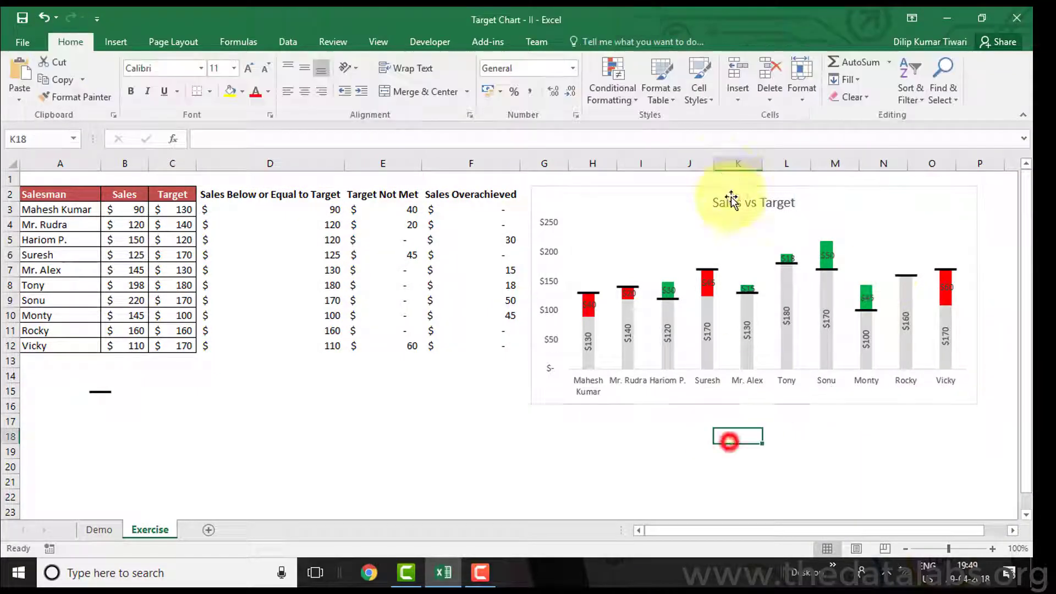
Step: Make the chart title text bold and deselect the chart
double_click(728, 200)
left_click(1020, 173)
left_click(77, 39)
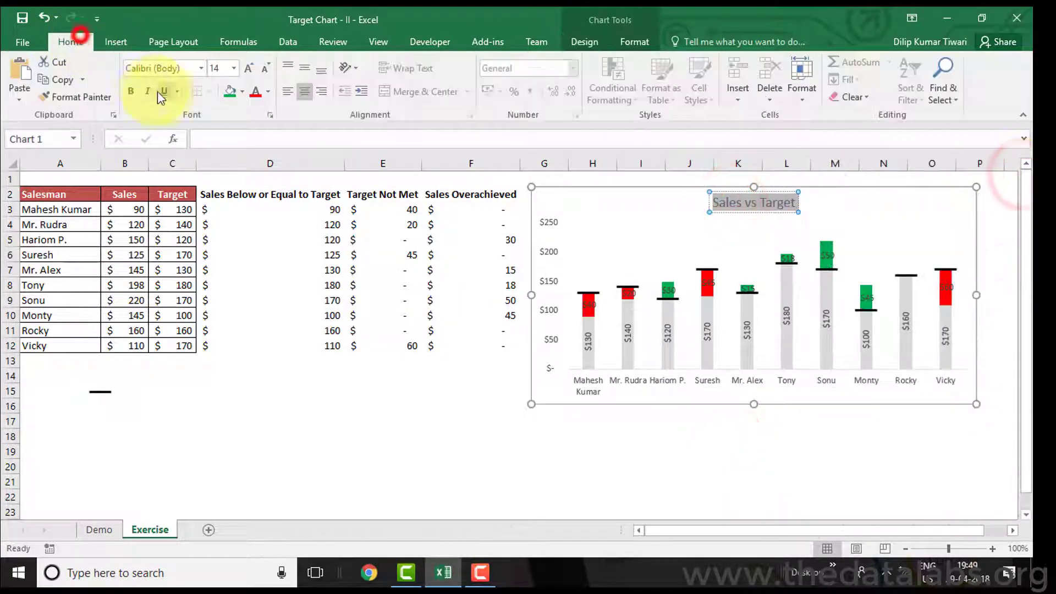
left_click(279, 406)
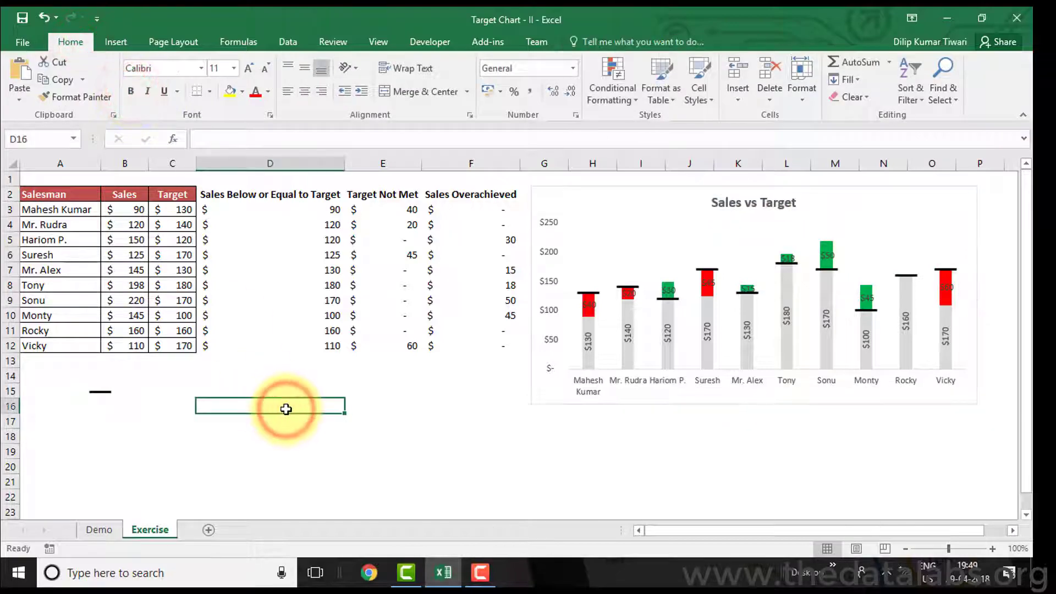
left_click(623, 194)
left_click(884, 441)
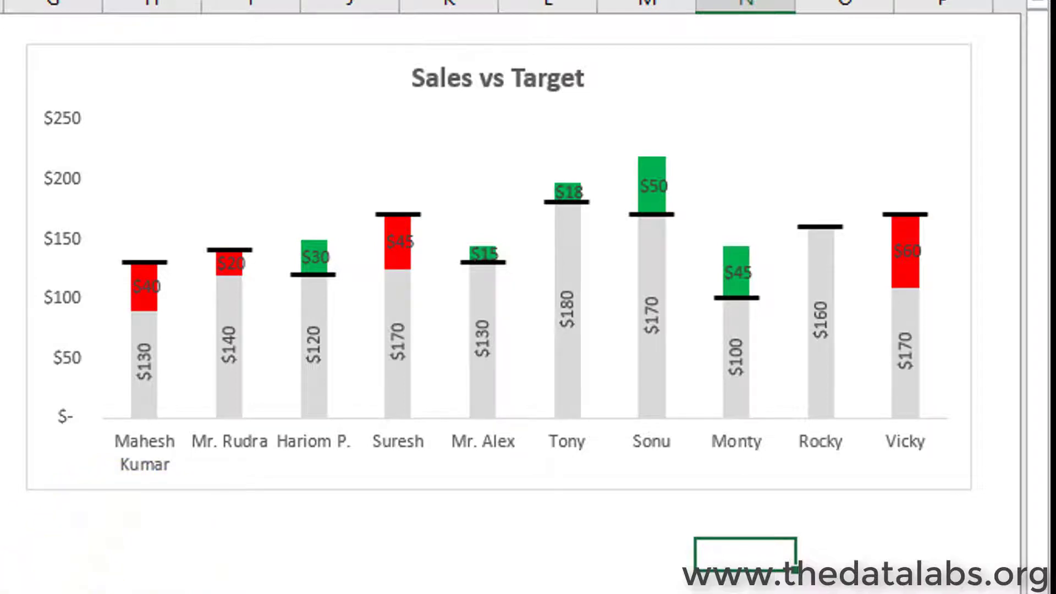
key("F10")
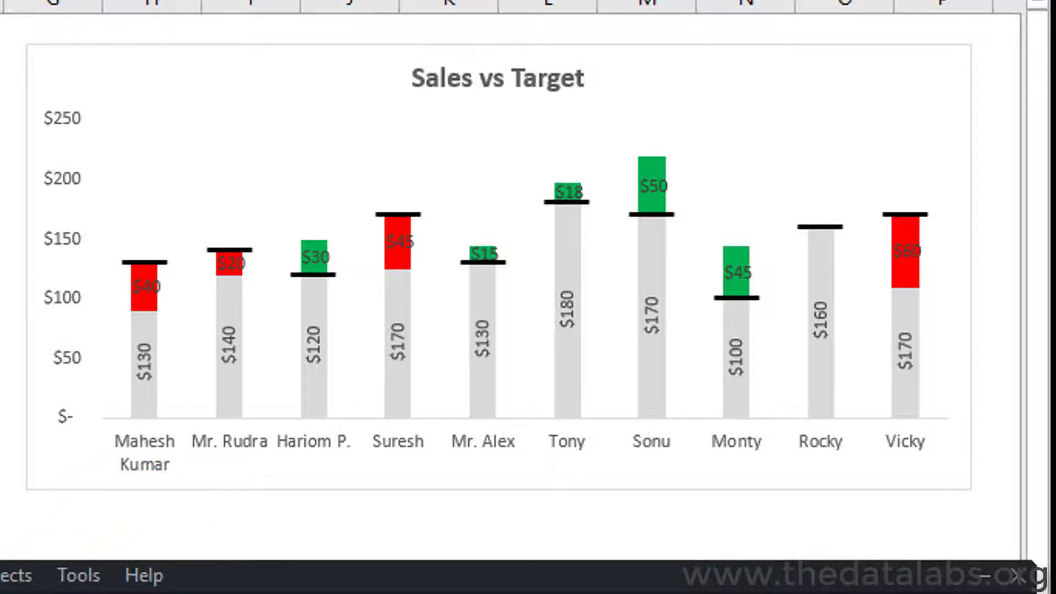